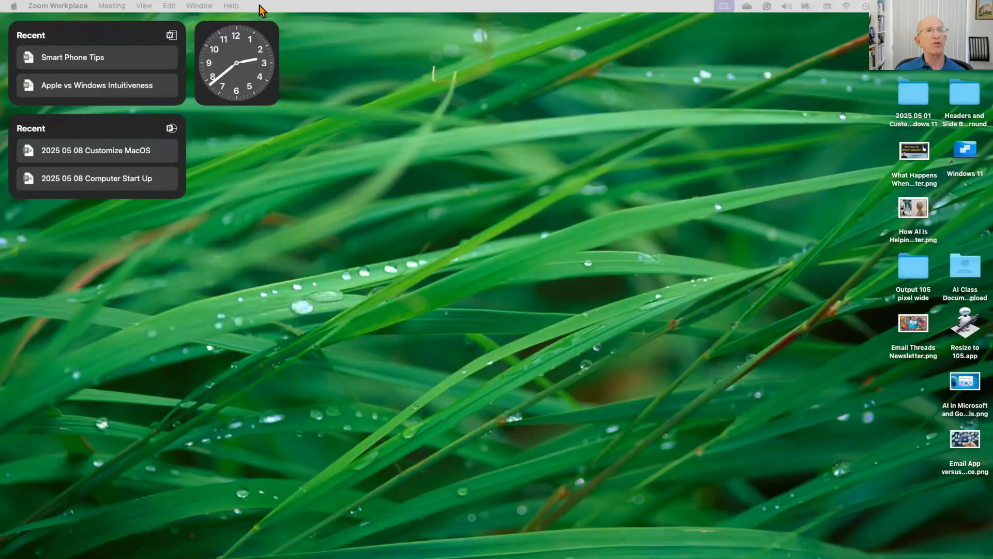
Open System Settings and go to the Wallpaper settings
click(14, 6)
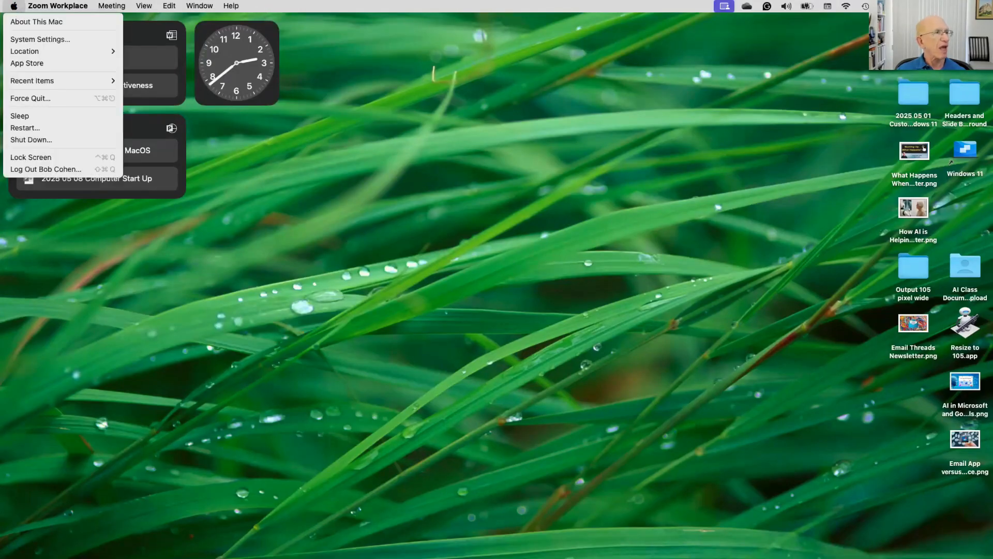
mouse_move(56, 7)
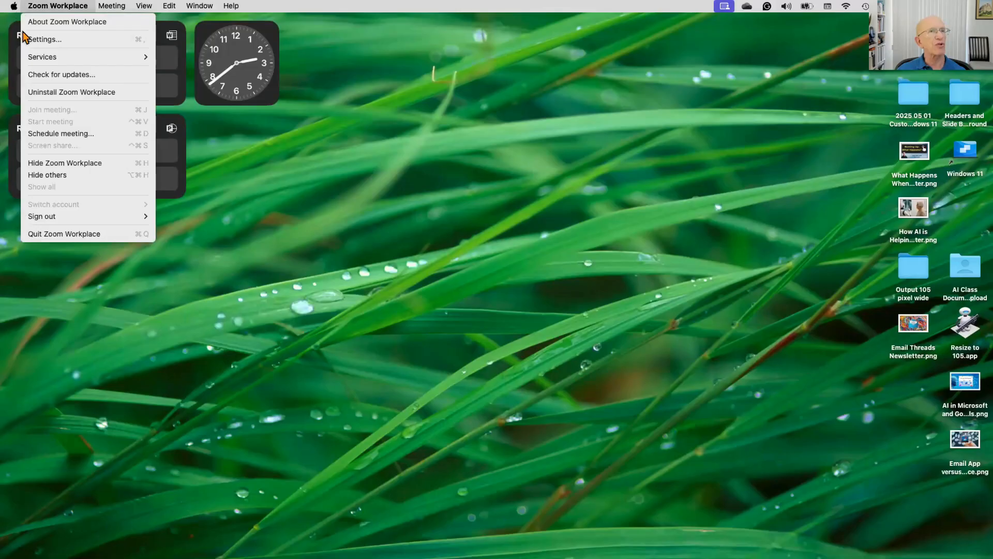
click(39, 37)
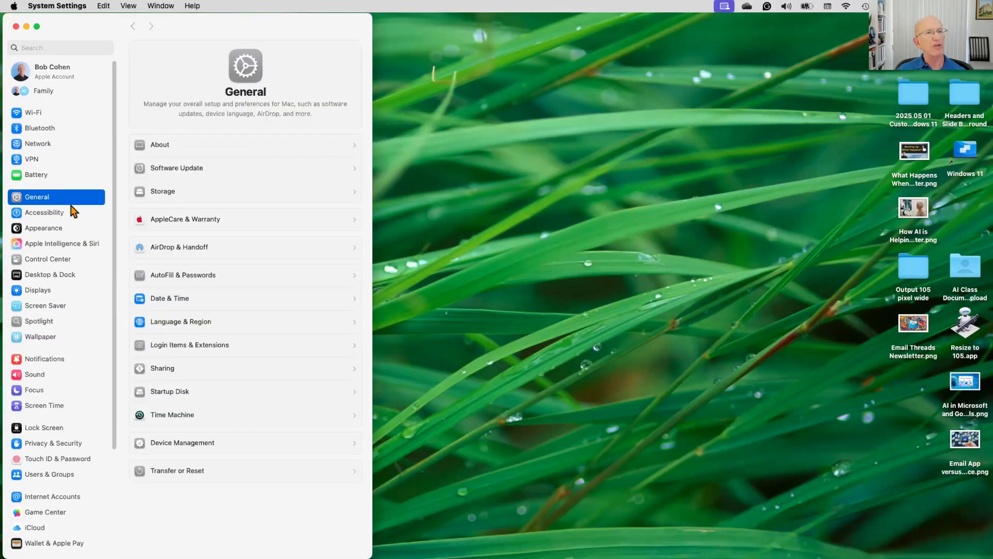
click(49, 339)
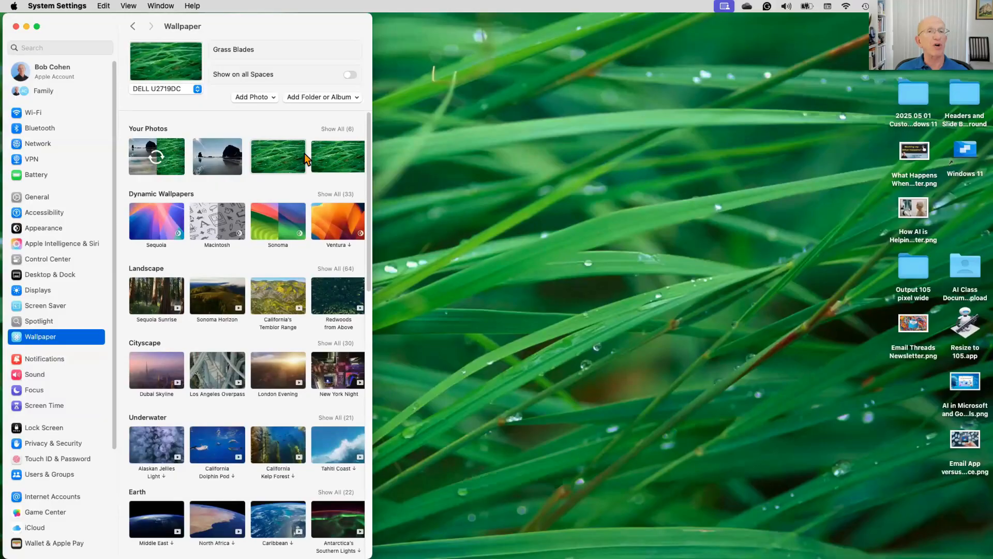
Look through the available wallpaper categories, from Your Photos and Dynamic Wallpapers down to Patterns, Colors and Pictures
mouse_move(339, 152)
scroll(339, 155, down, 10)
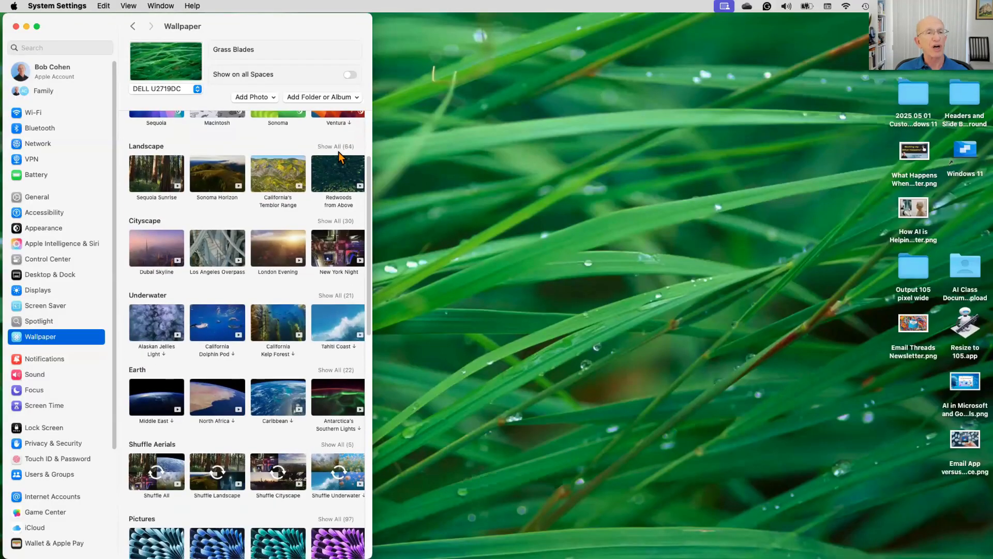
scroll(340, 154, down, 5)
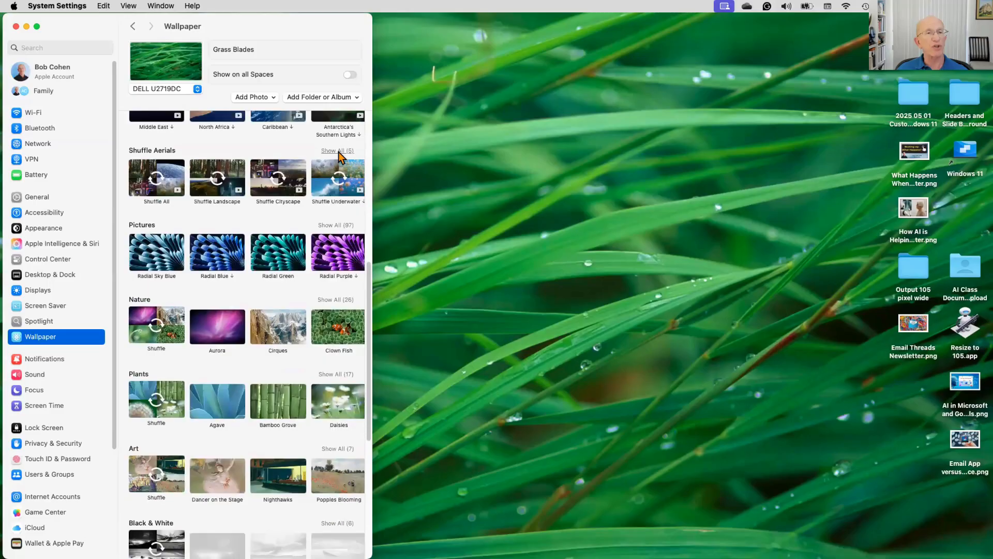
scroll(339, 155, down, 3)
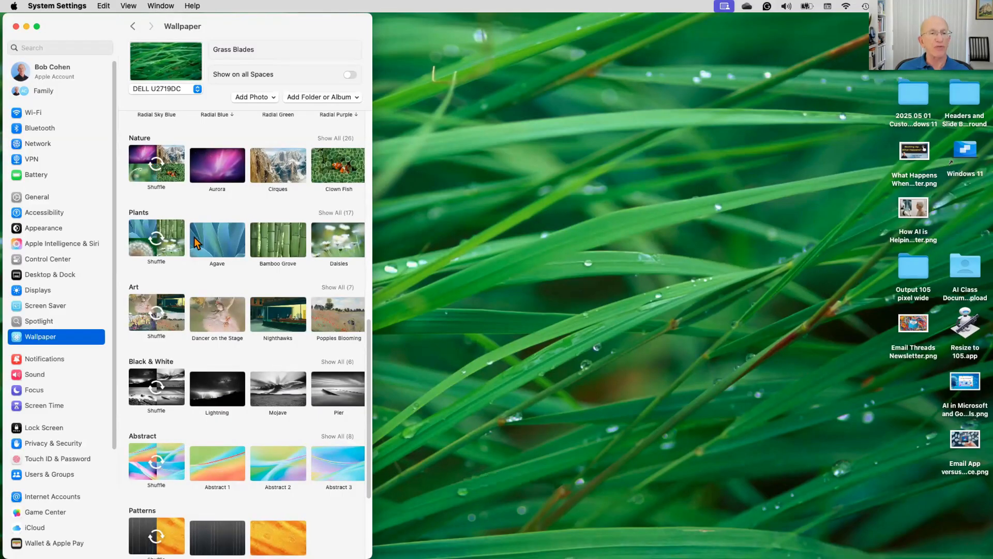
scroll(194, 237, down, 5)
scroll(197, 242, down, 2)
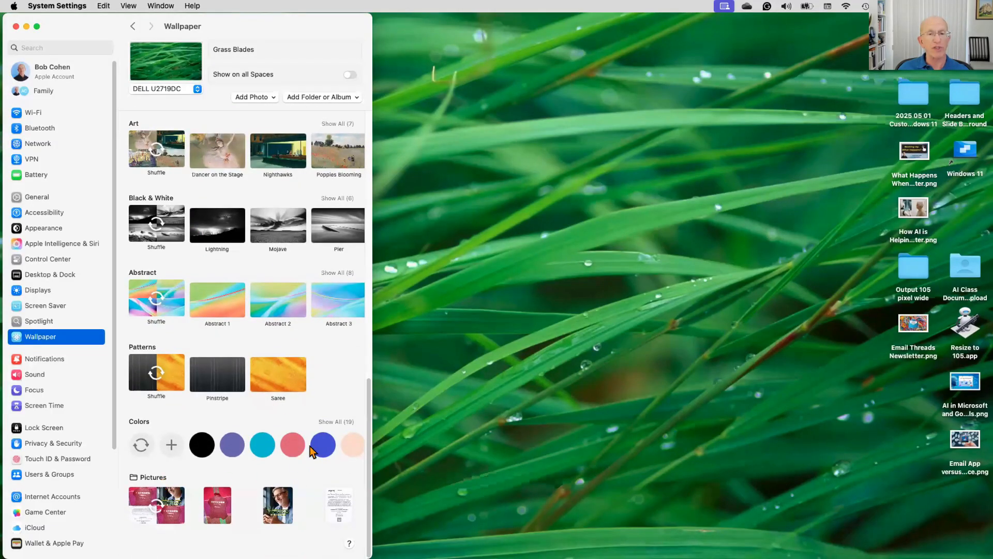
scroll(286, 379, up, 20)
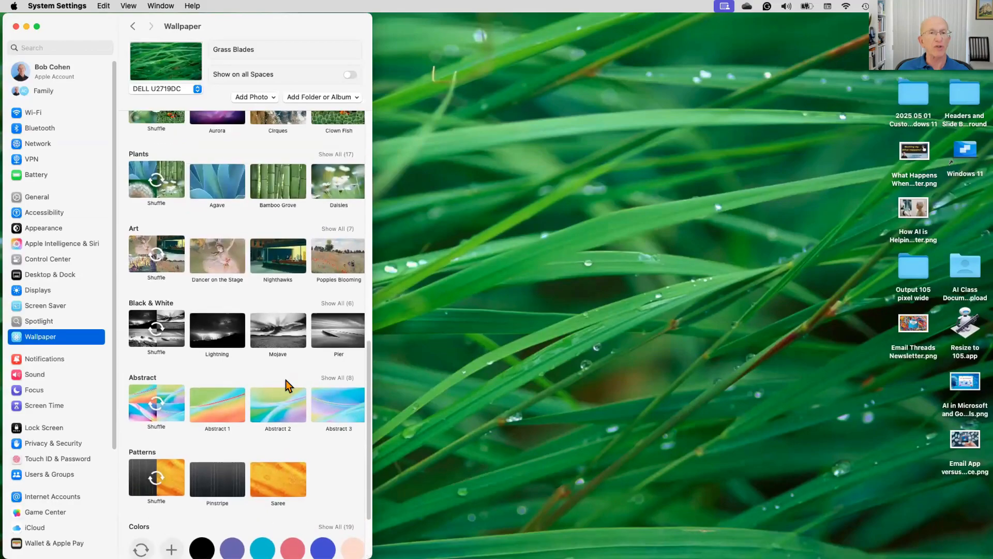
scroll(286, 381, up, 8)
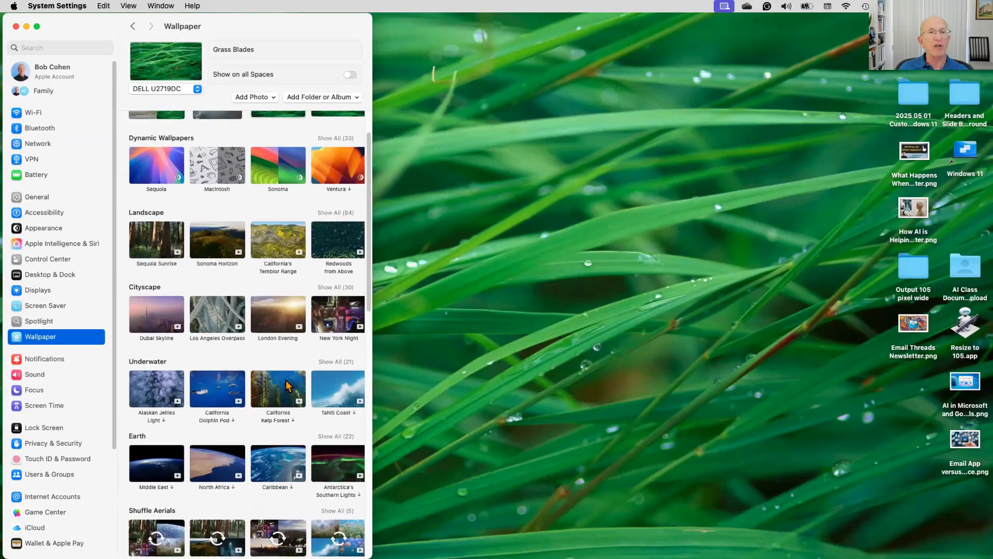
Try the beach rock picture from Your Photos and the Sonoma Horizon landscape as the desktop wallpaper
mouse_move(214, 161)
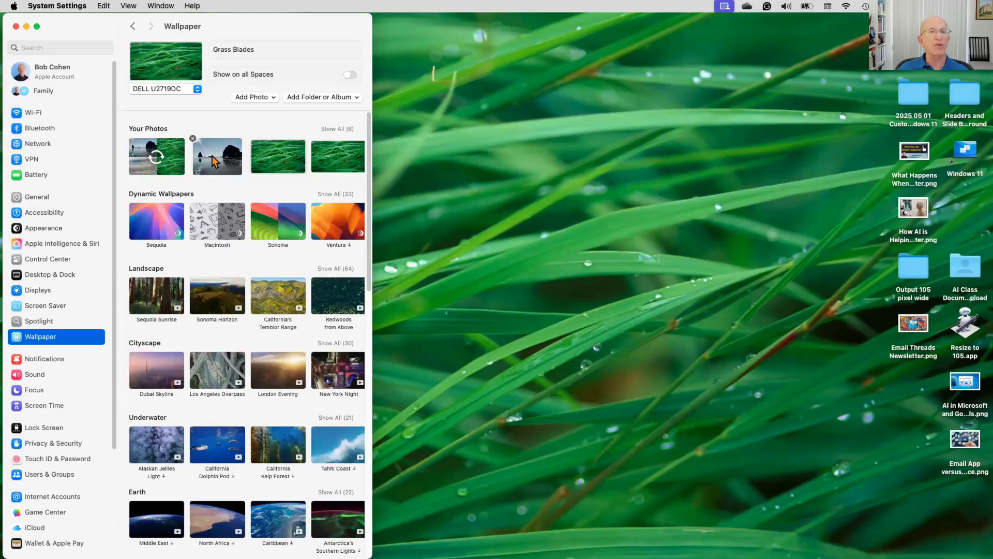
click(219, 155)
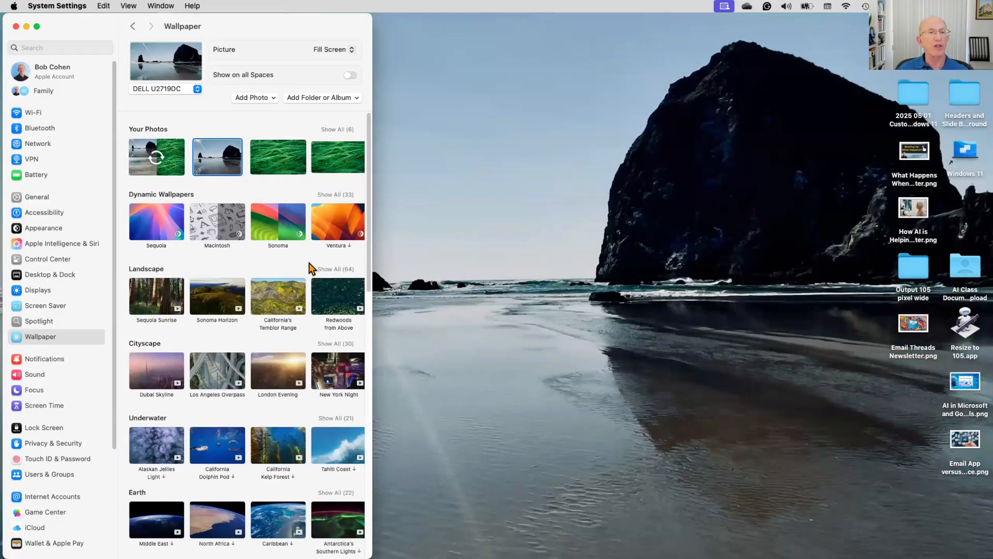
click(219, 297)
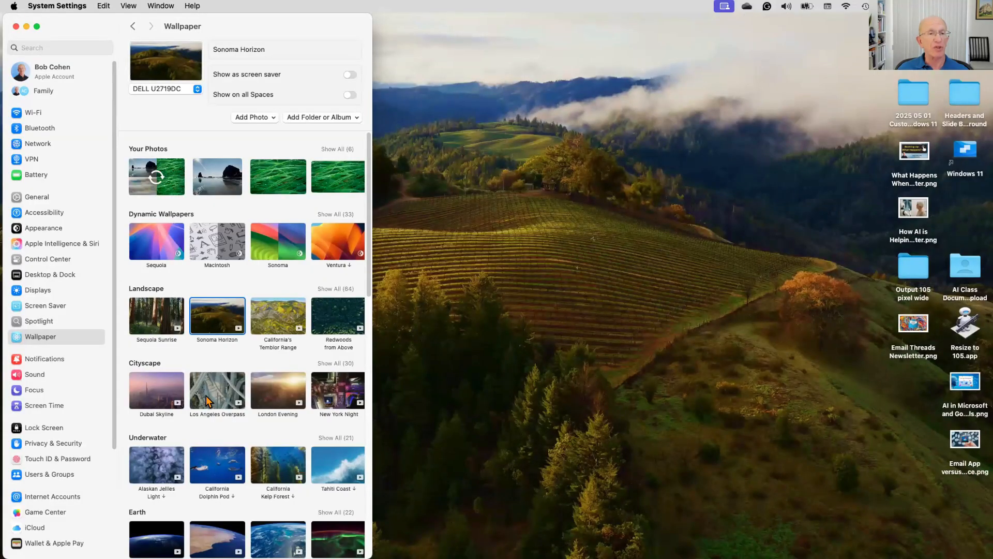
Try the California Dolphin Pod underwater wallpaper, and set the wallpaper back to the green grass picture in Your Photos
scroll(209, 400, down, 2)
scroll(209, 401, down, 2)
click(213, 377)
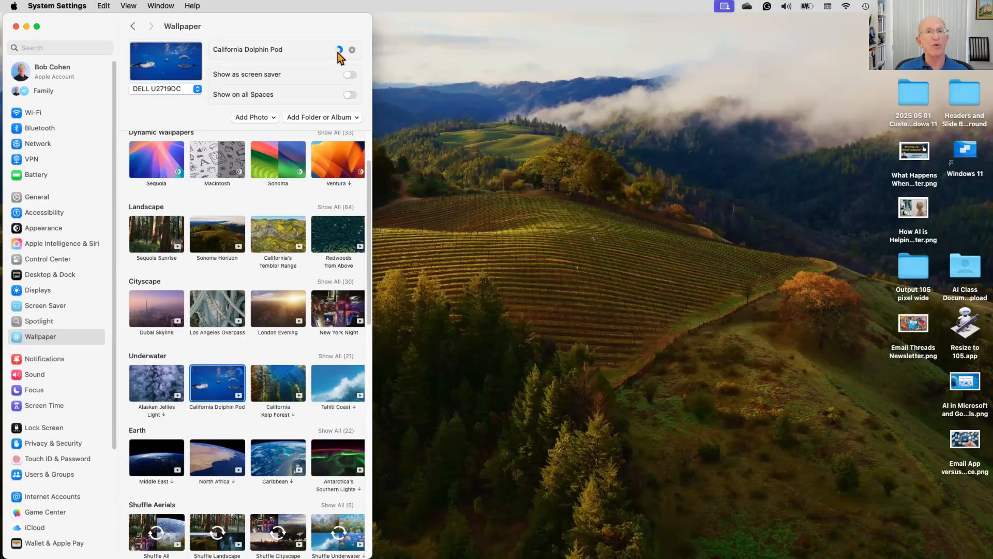
scroll(287, 181, up, 3)
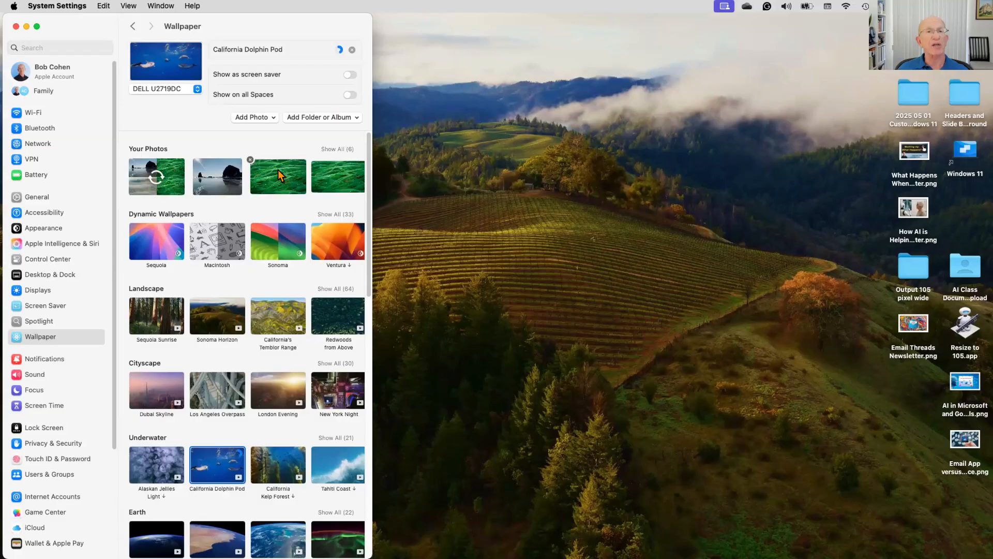
click(278, 170)
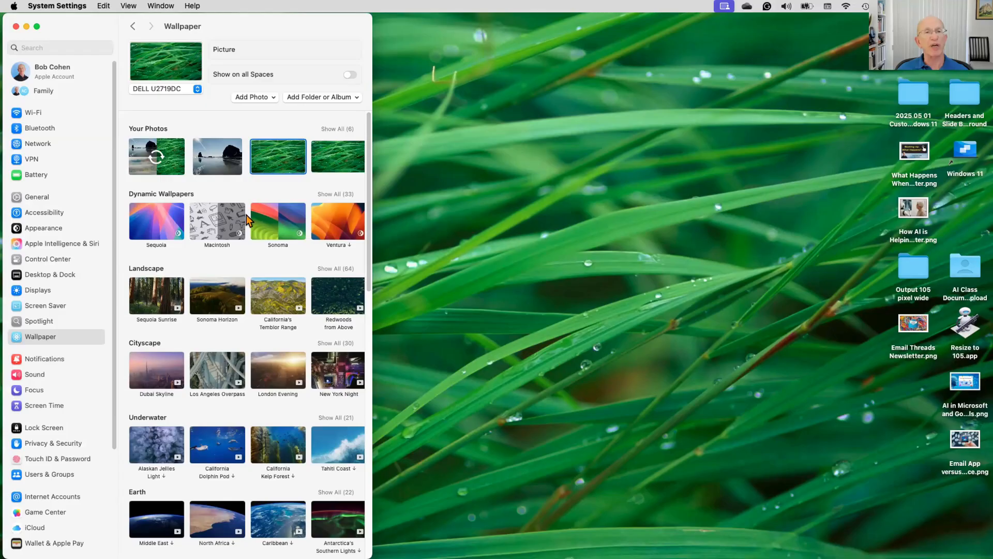
Show all Dynamic Wallpapers and try Sequoia, restoring the green grass picture as the wallpaper
click(328, 193)
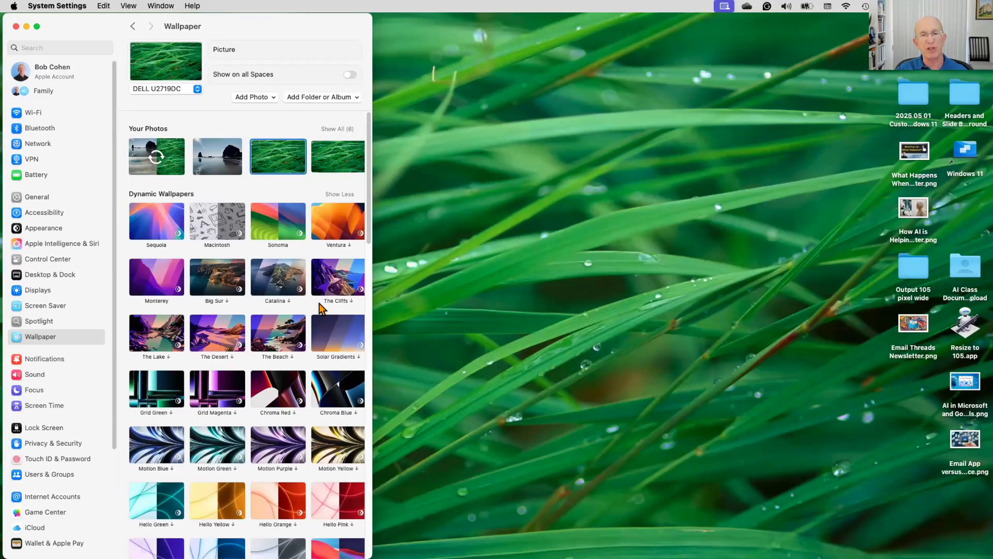
click(157, 218)
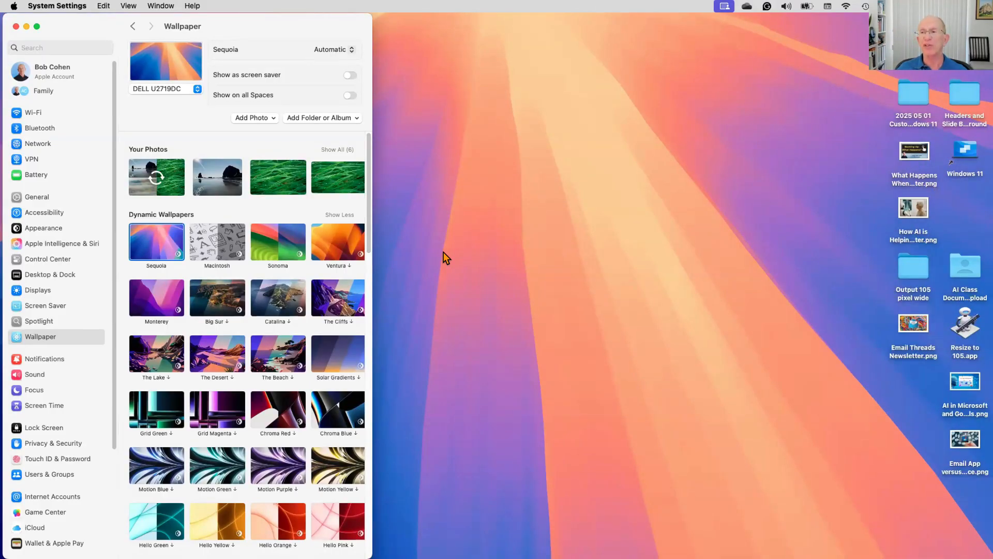
click(285, 181)
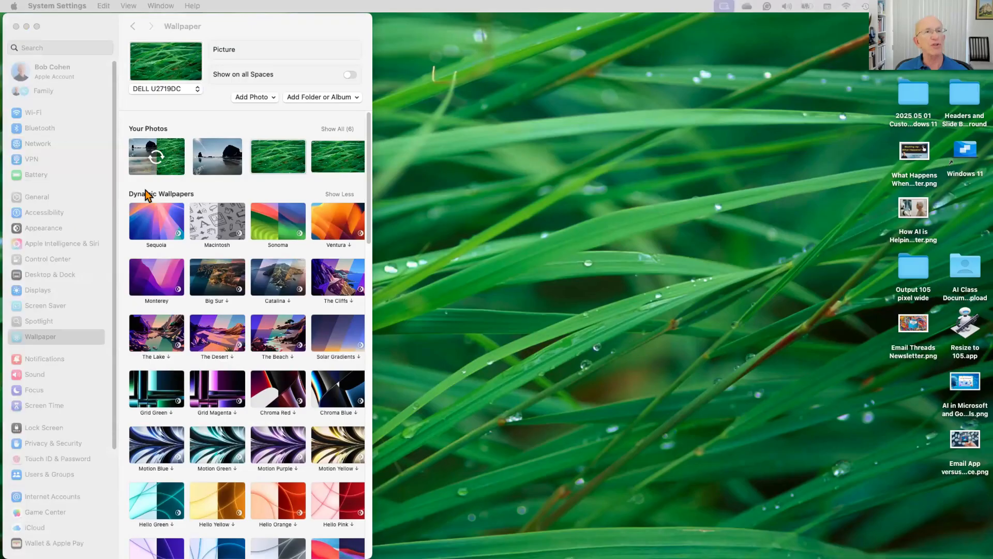
Open the Appearance settings
click(46, 335)
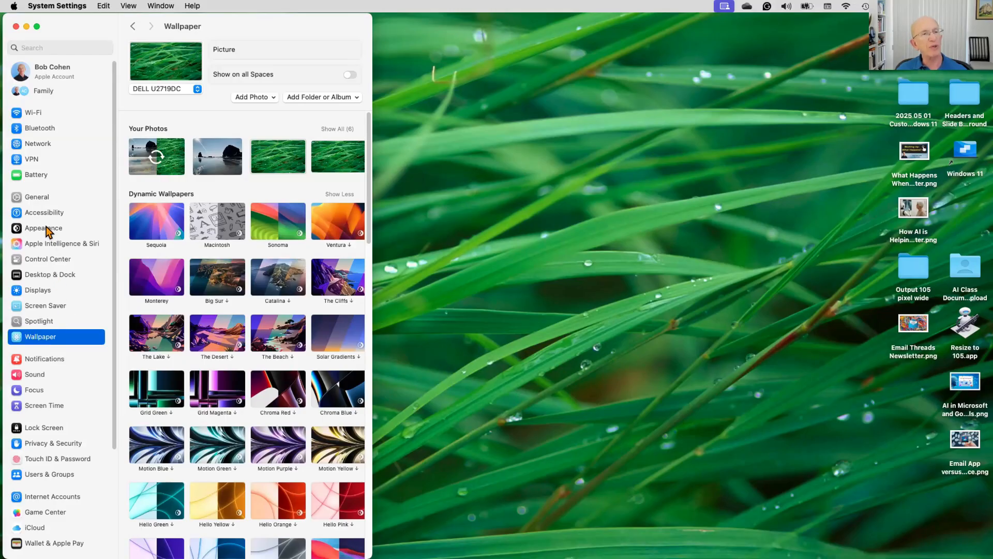
scroll(49, 232, down, 1)
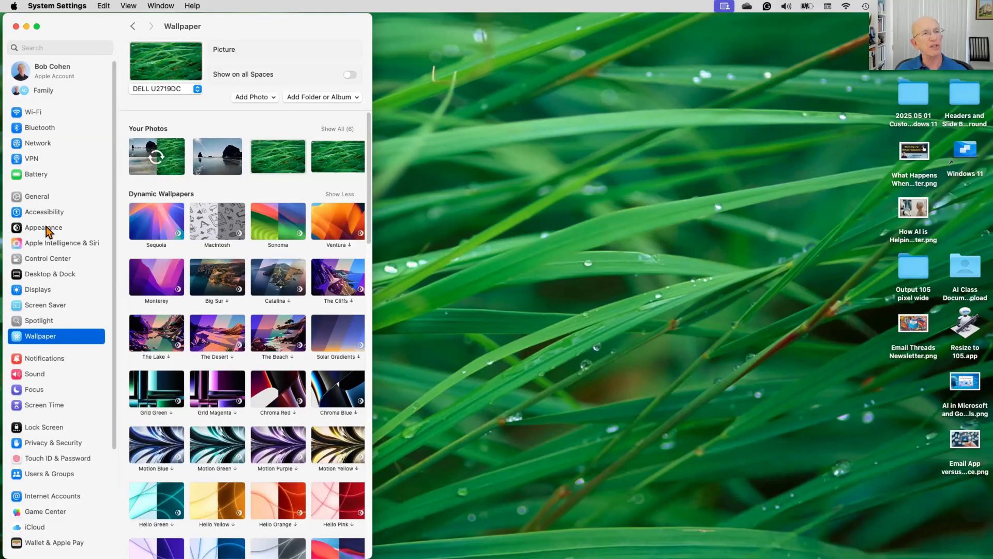
click(46, 227)
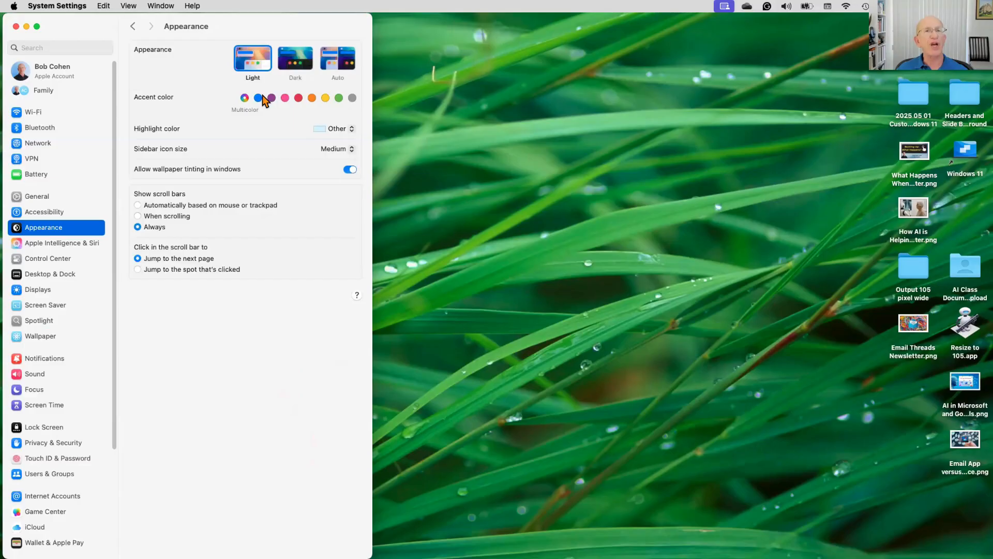
Try the Dark appearance and the Purple accent color, restoring Light and Multicolor
click(297, 58)
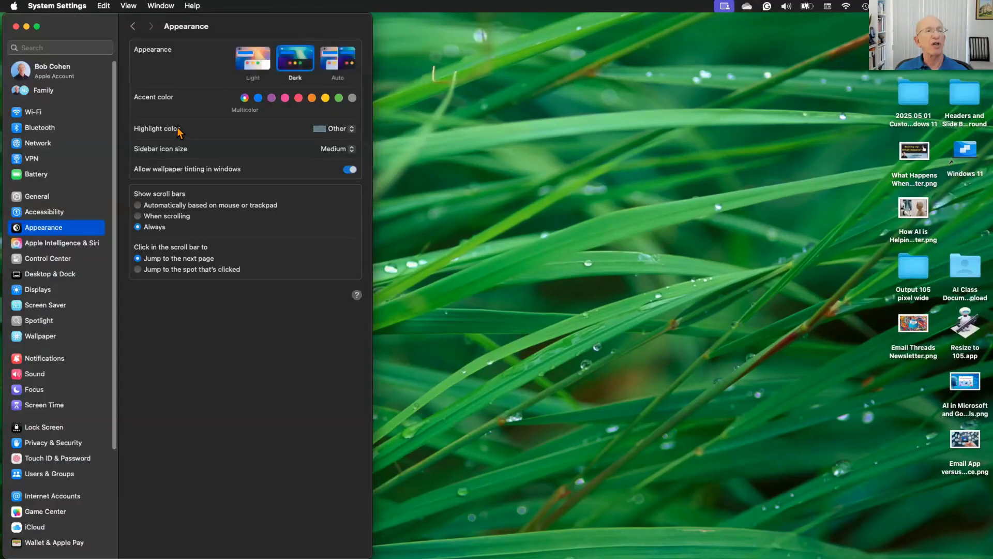
click(247, 61)
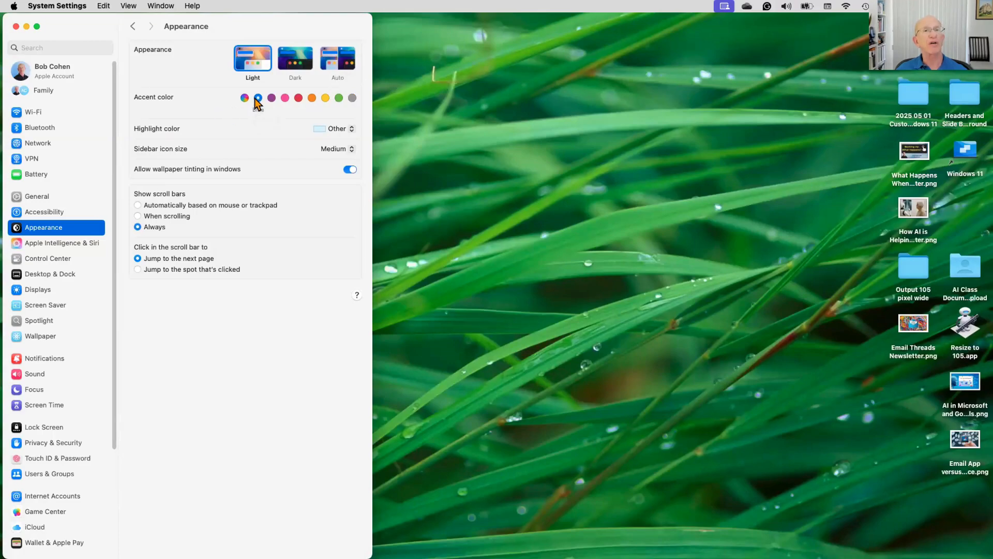
click(270, 98)
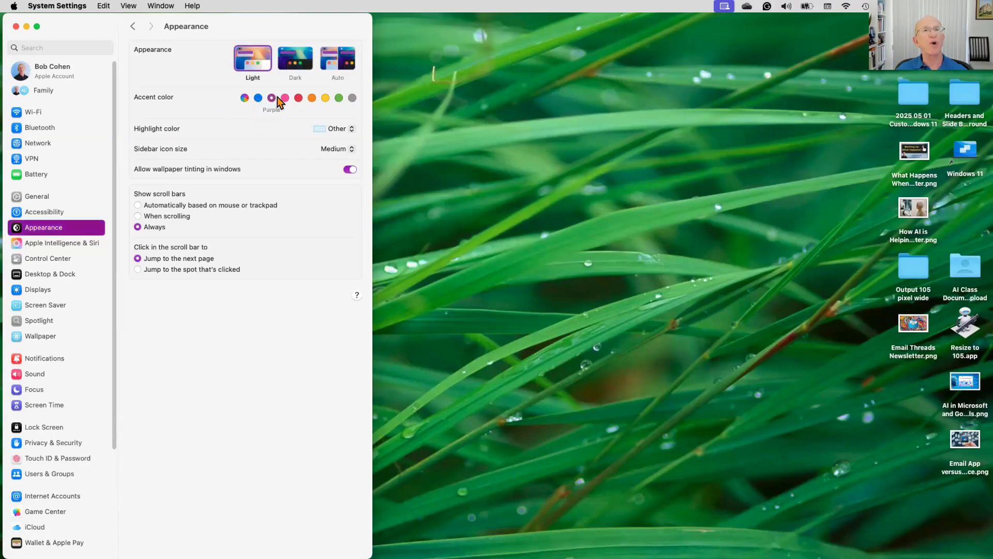
click(245, 97)
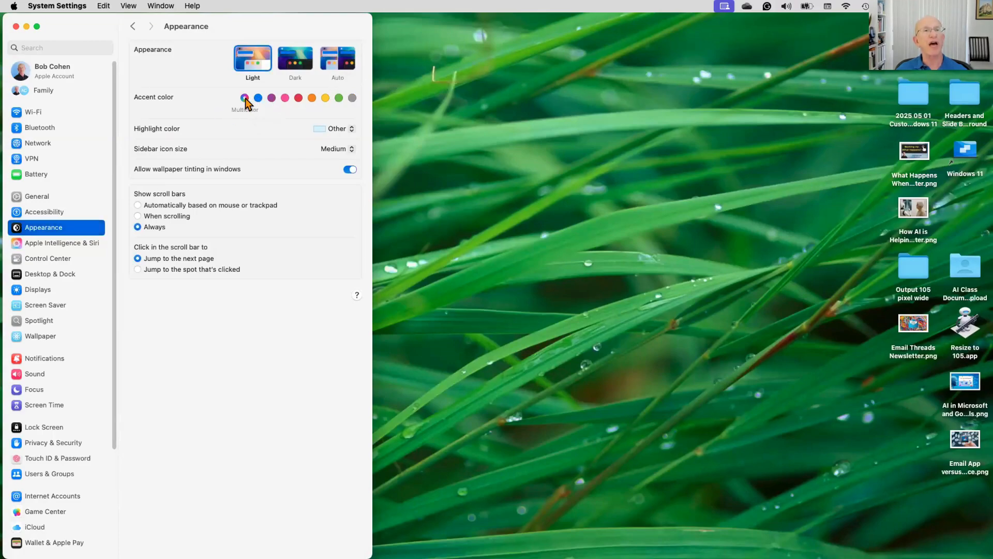
Try the Large and Small sidebar icon sizes, and return the size to Medium
click(349, 150)
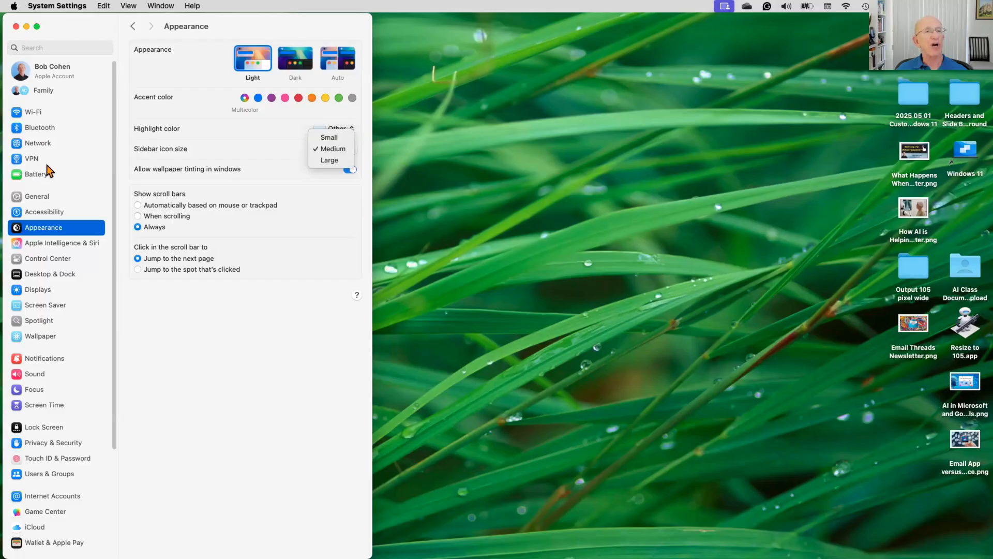
click(329, 160)
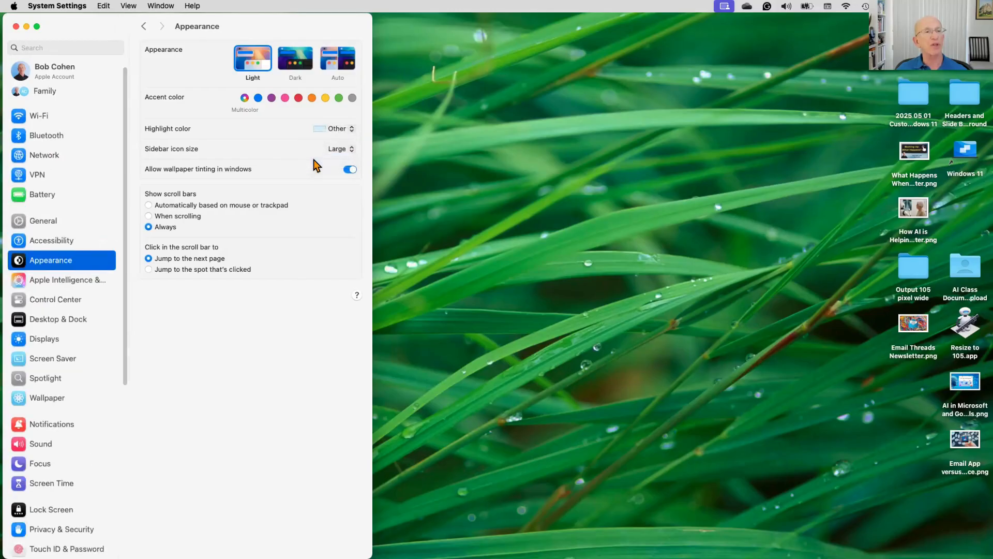
click(348, 150)
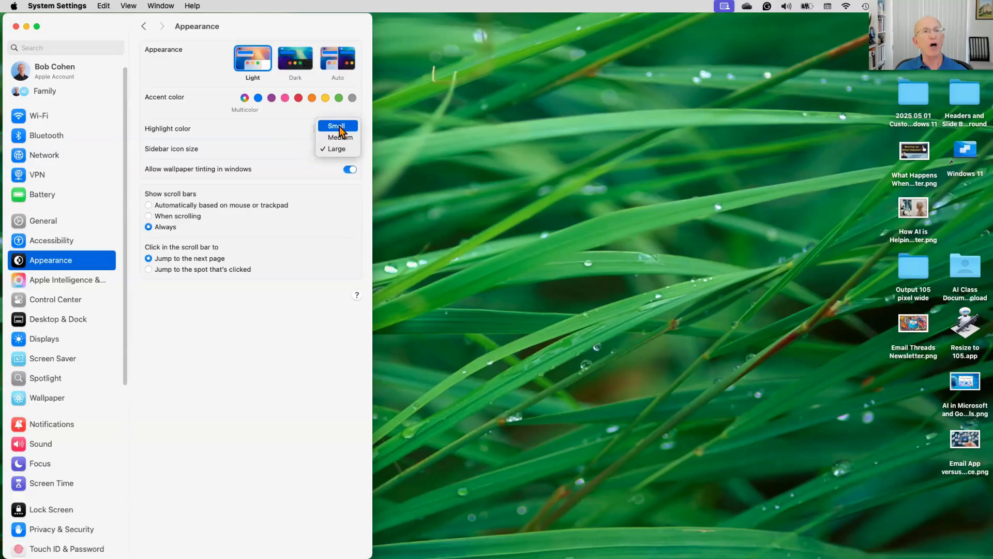
click(337, 125)
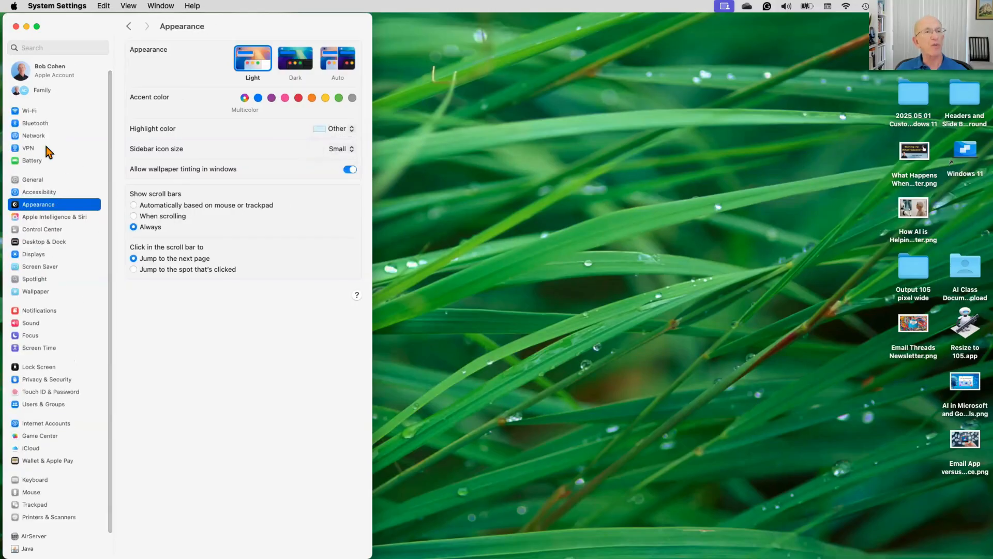
click(351, 150)
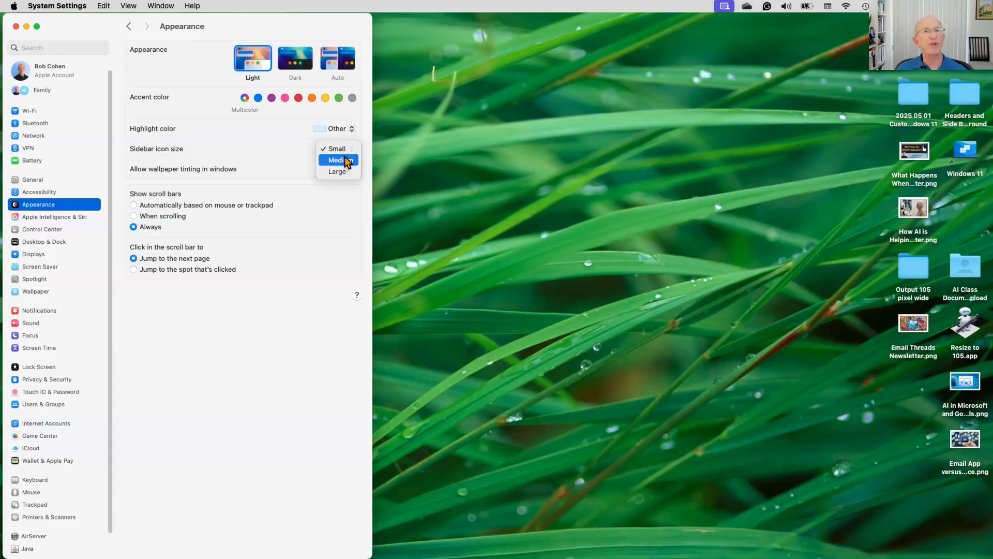
click(346, 158)
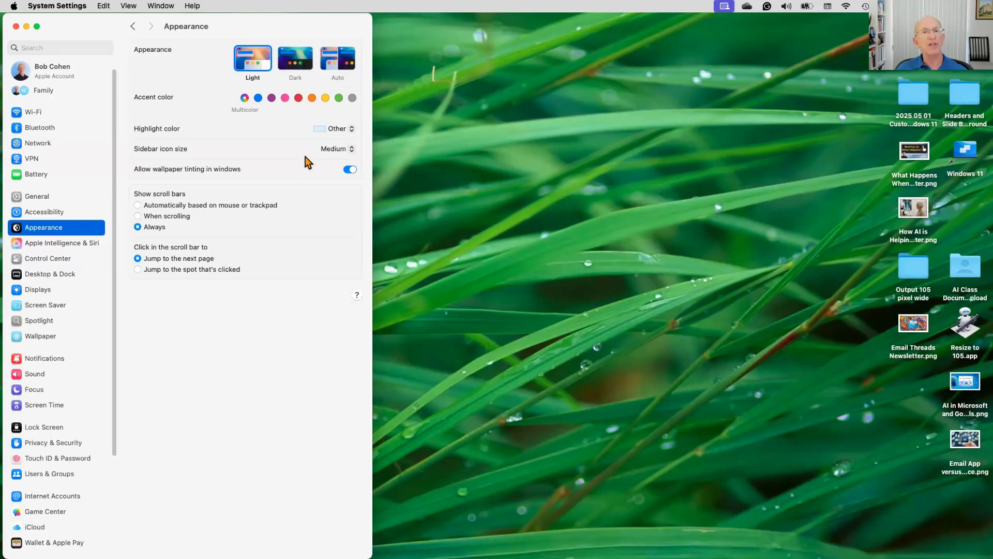
click(352, 152)
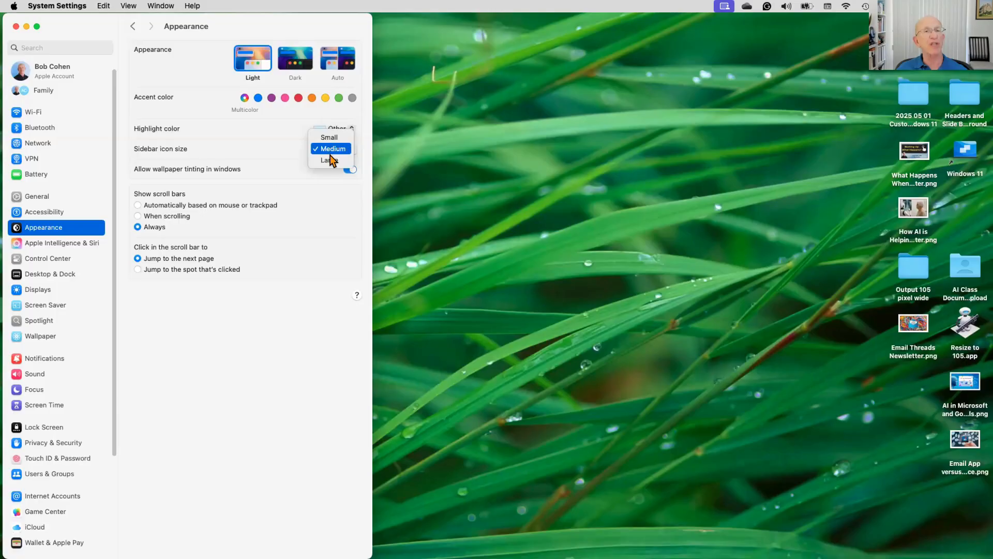
click(280, 148)
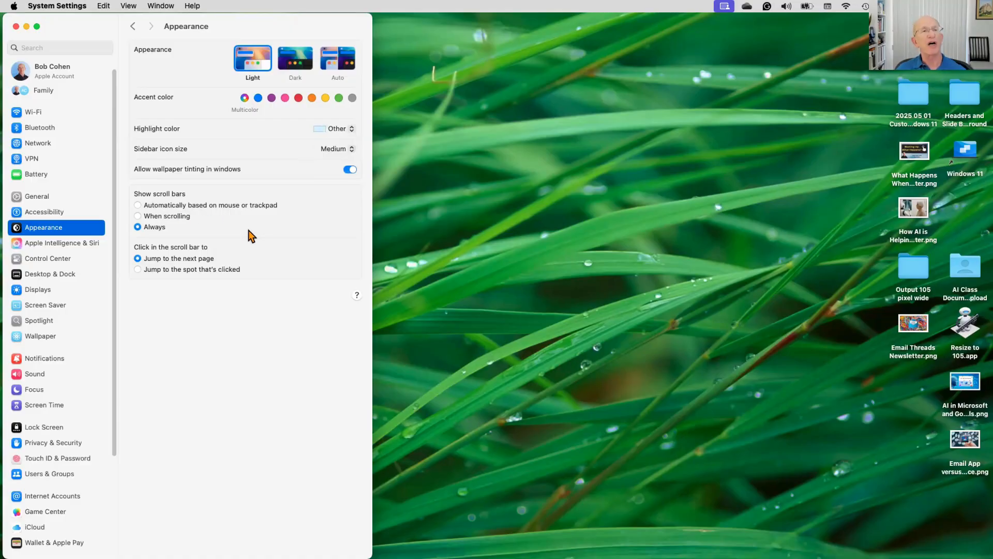
Switch to Safari and scroll through the bobology home page to examine the window's scroll bar
mouse_move(562, 554)
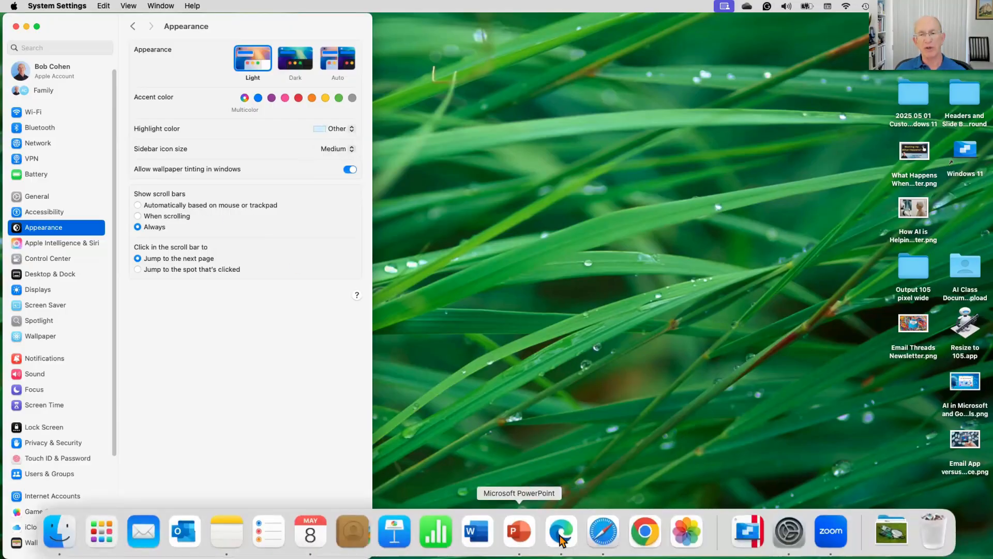
click(603, 532)
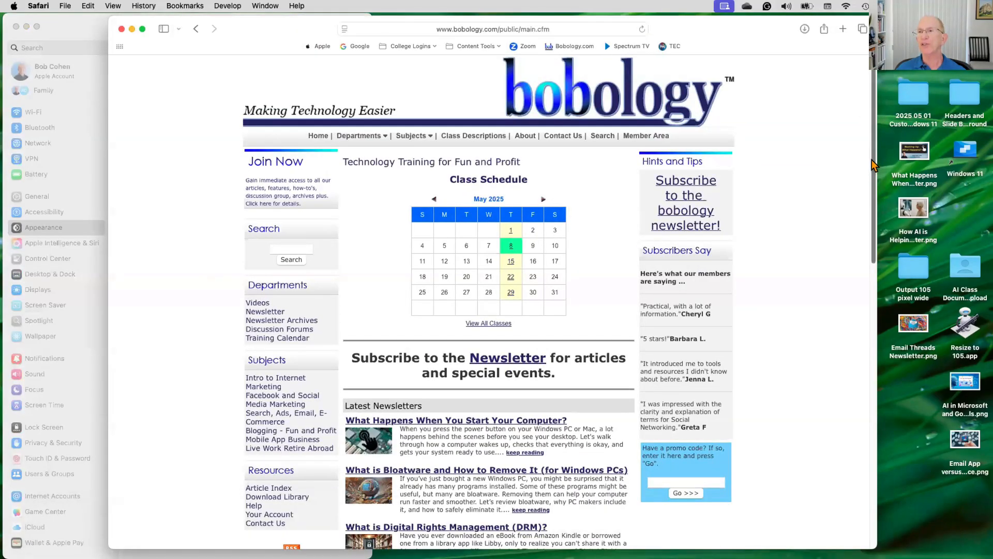
drag(874, 169, 822, 206)
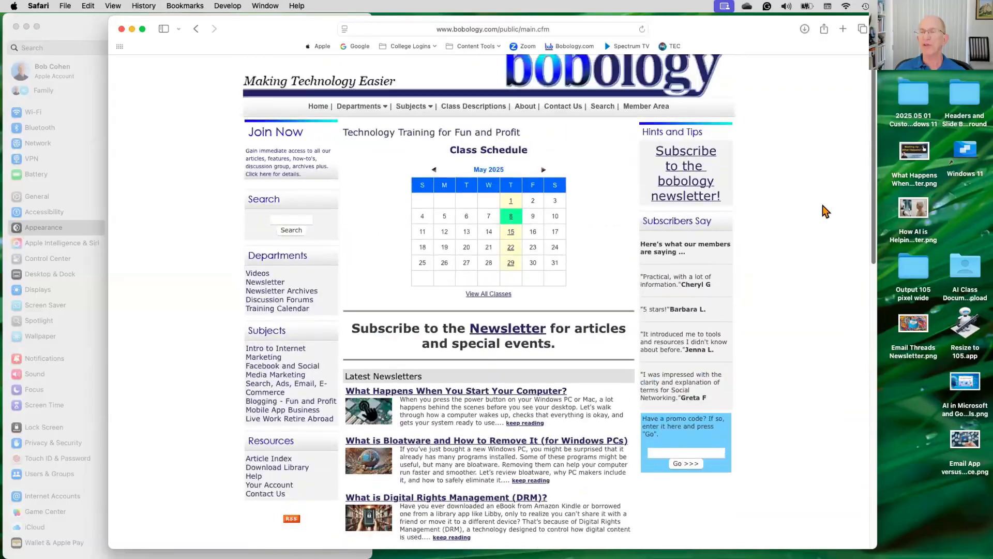
scroll(807, 219, down, 5)
scroll(807, 219, up, 3)
scroll(807, 220, down, 8)
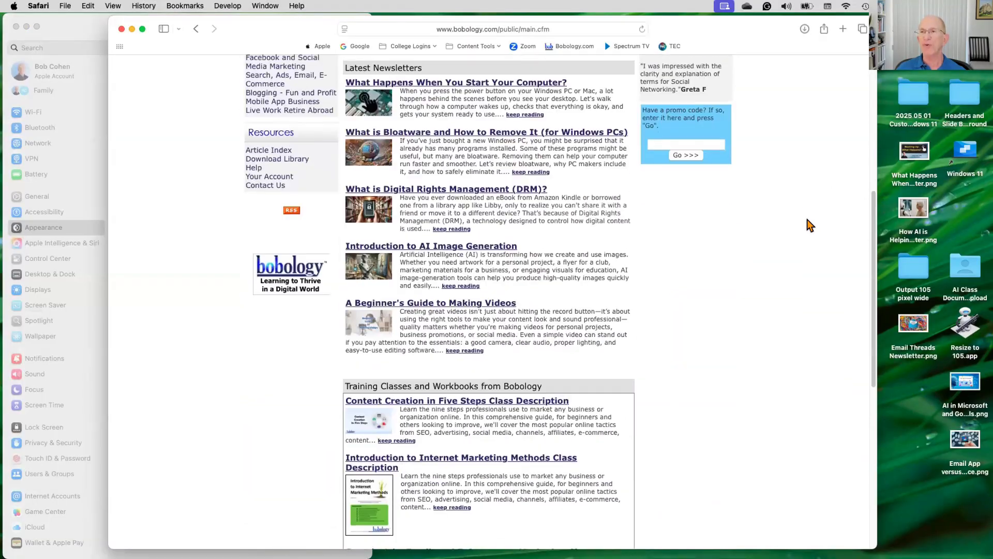
scroll(807, 219, up, 4)
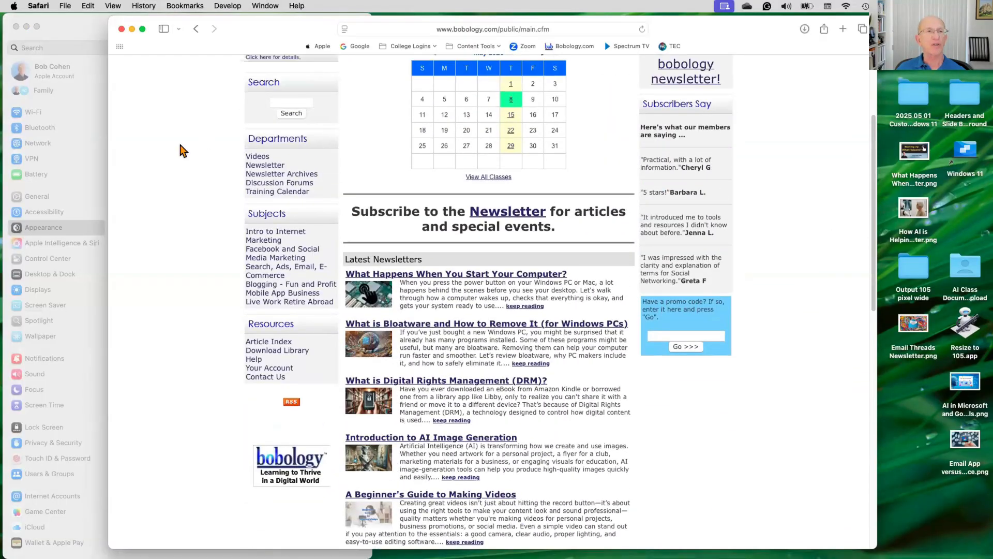
Minimize the Safari window and return to the Appearance settings in System Settings
click(94, 37)
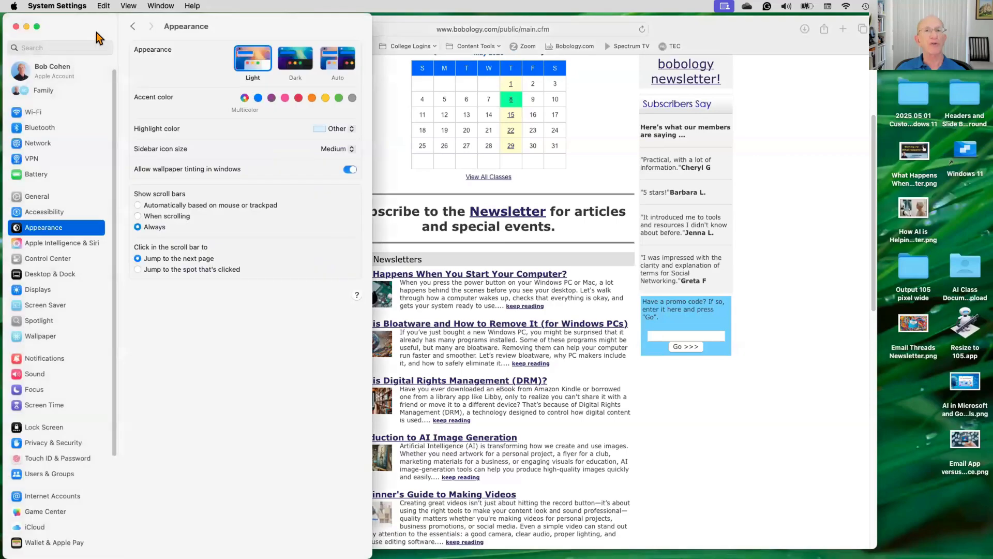
click(724, 38)
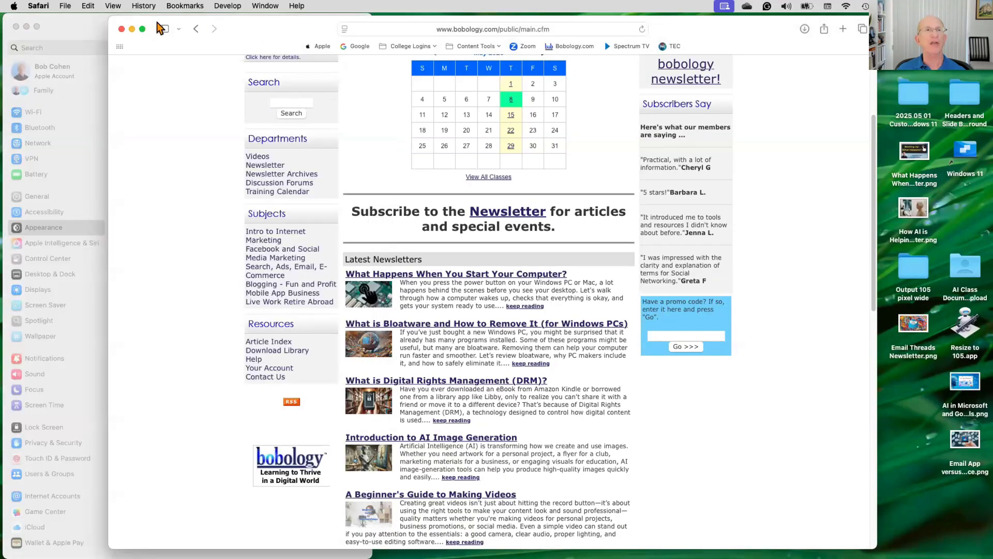
click(132, 29)
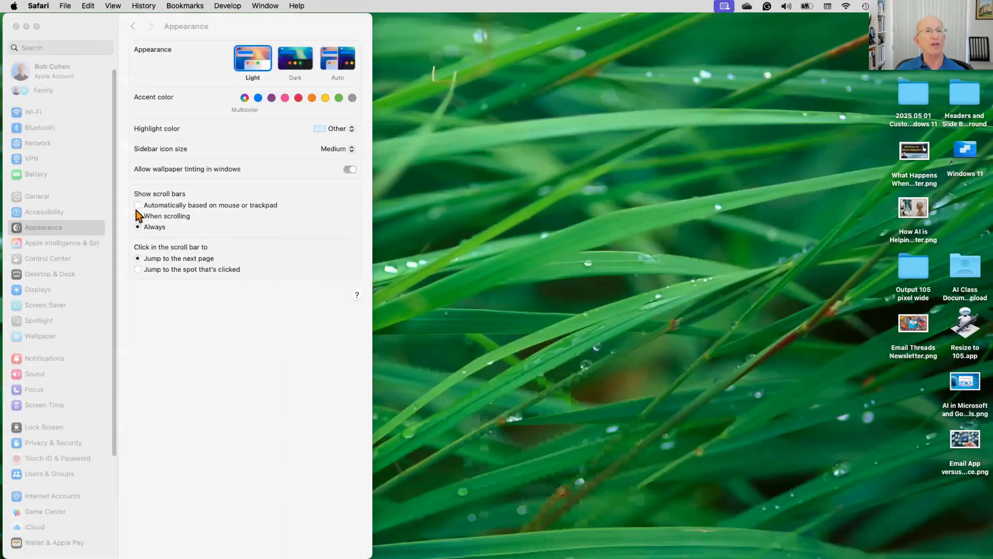
click(135, 216)
click(137, 226)
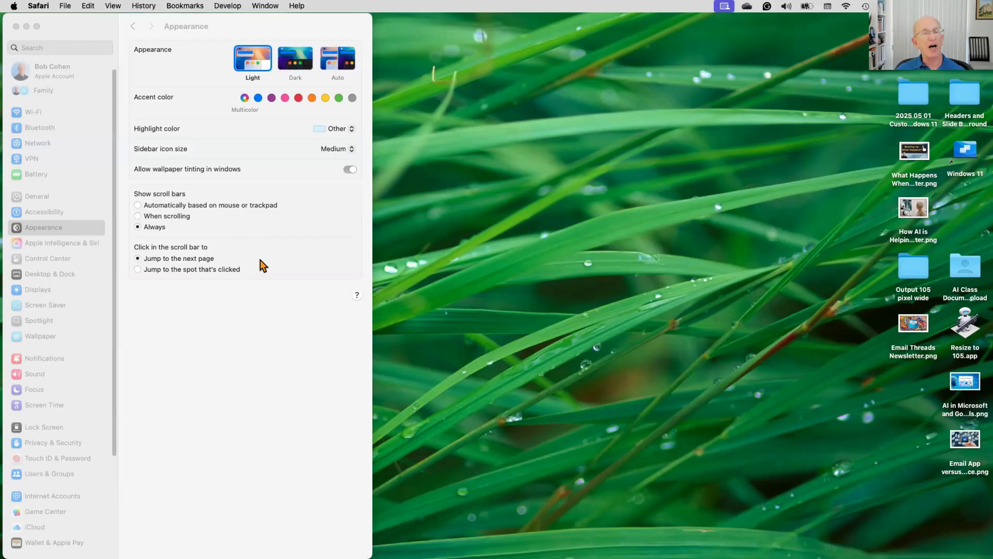
click(77, 228)
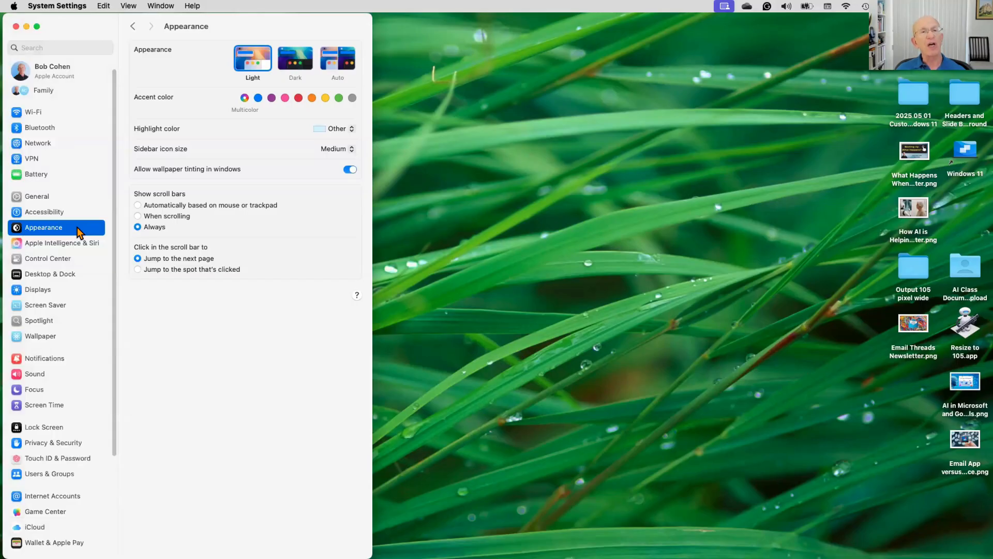
Open the Displays settings and try the 2560 × 1440 (Default) resolution on the DELL U2719DC, restoring 1920 × 1080
click(69, 288)
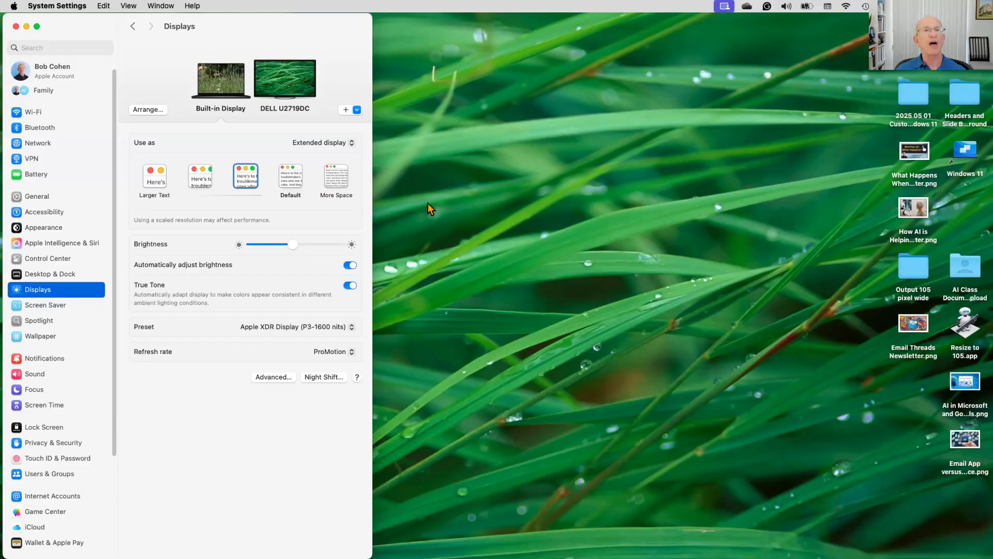
click(288, 87)
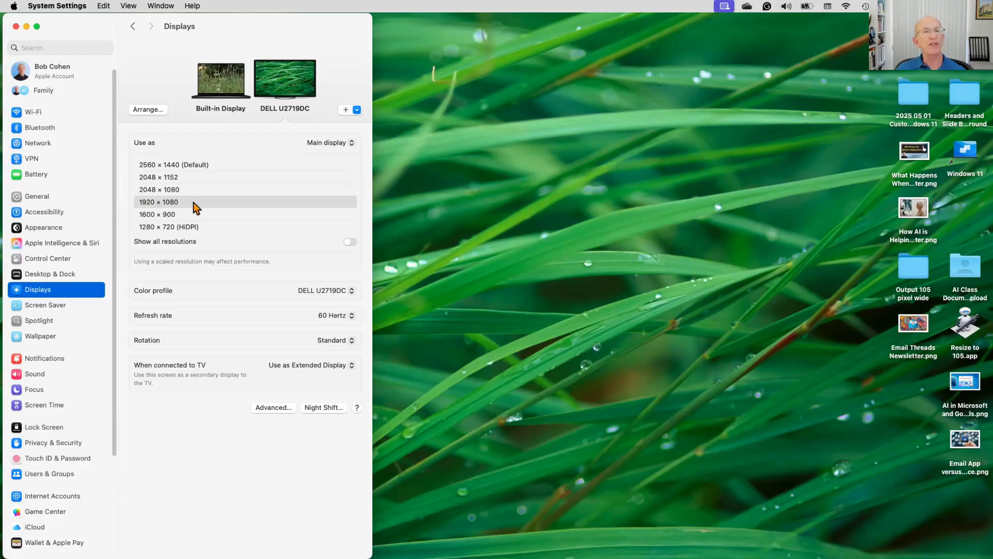
click(198, 165)
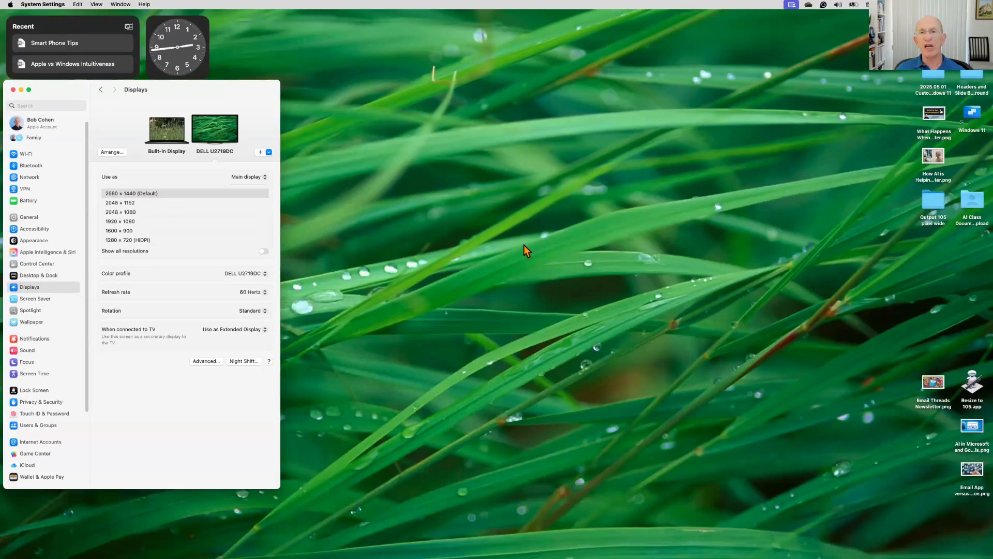
click(175, 224)
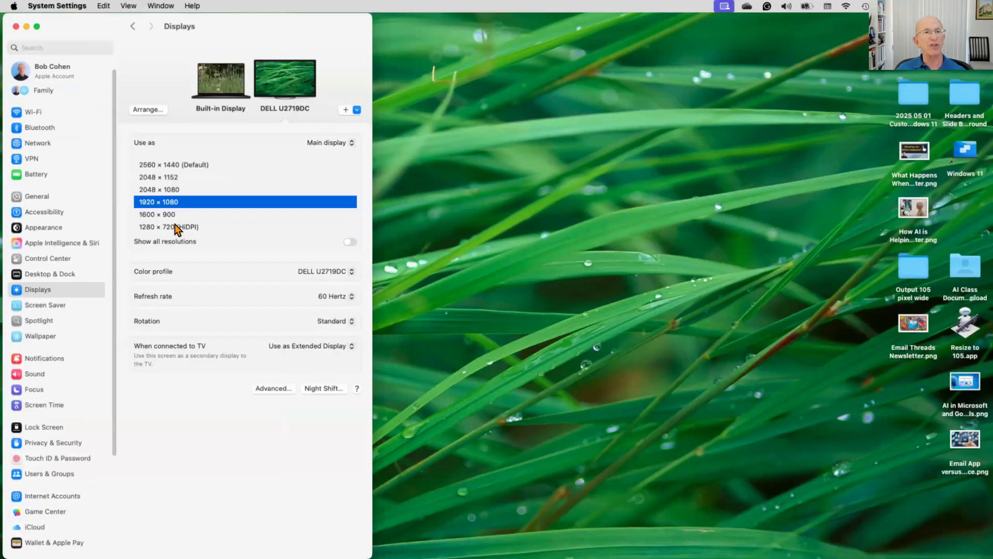
View the Built-in Display's settings and its "Use as" options without changing the choice
click(227, 86)
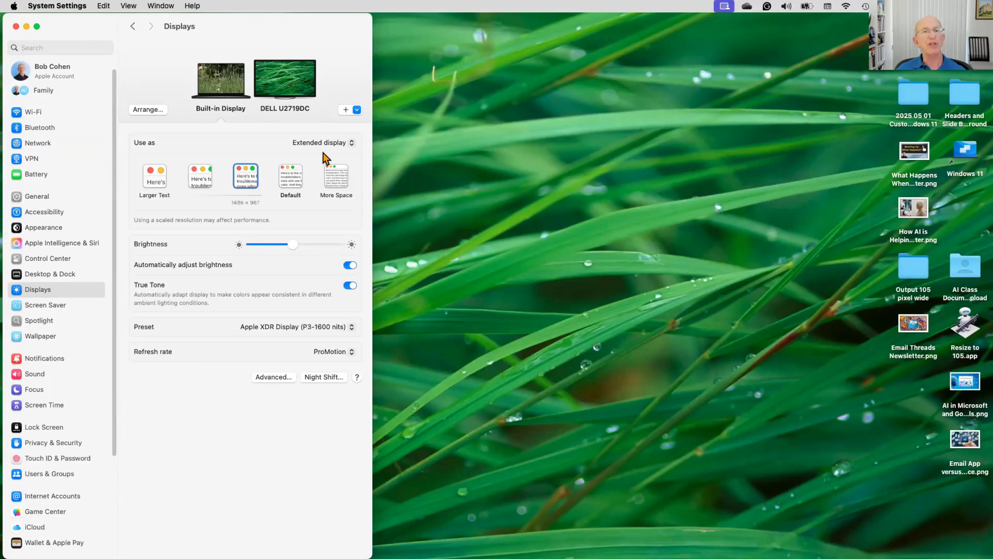
click(350, 143)
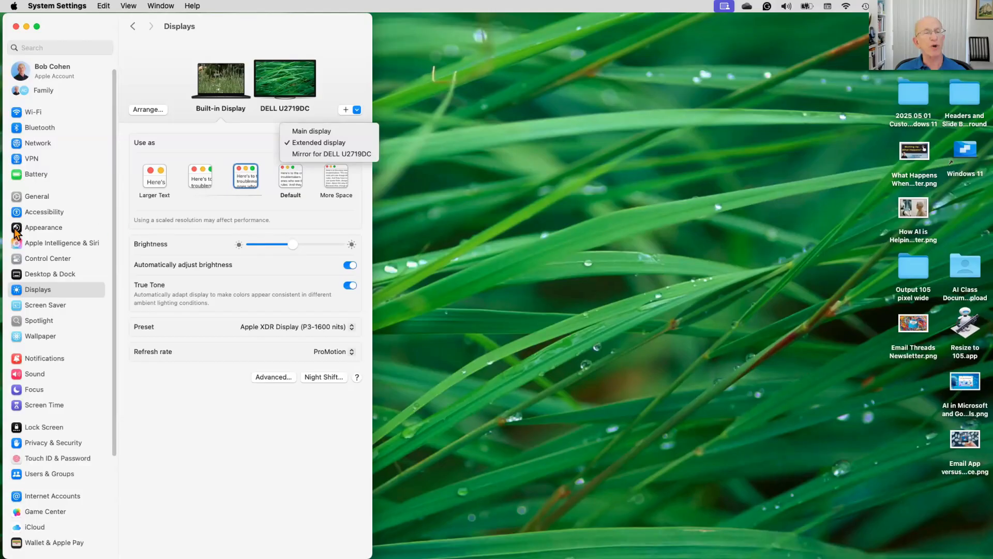
drag(0, 45, 0, 46)
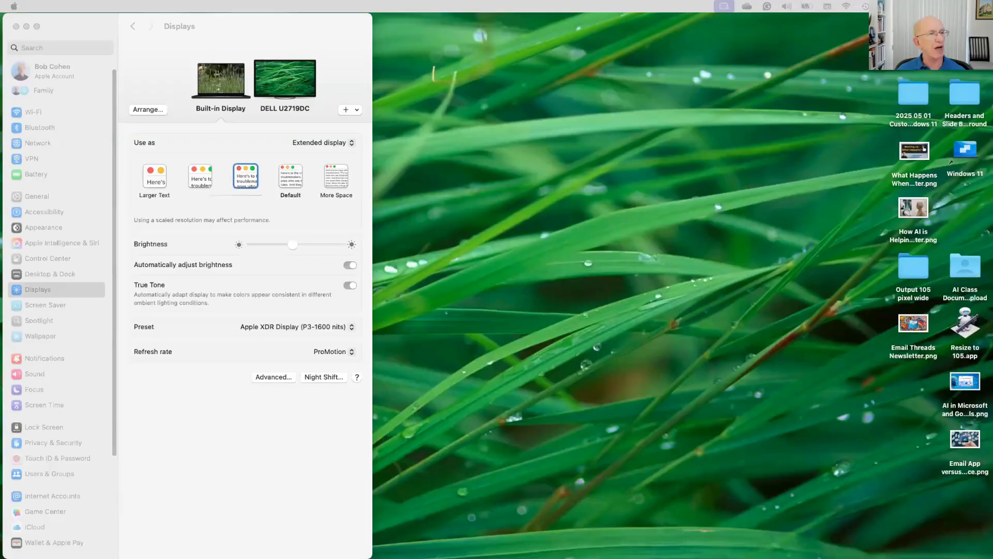
Open the Desktop & Dock settings and make the Dock slightly smaller
click(54, 272)
click(52, 275)
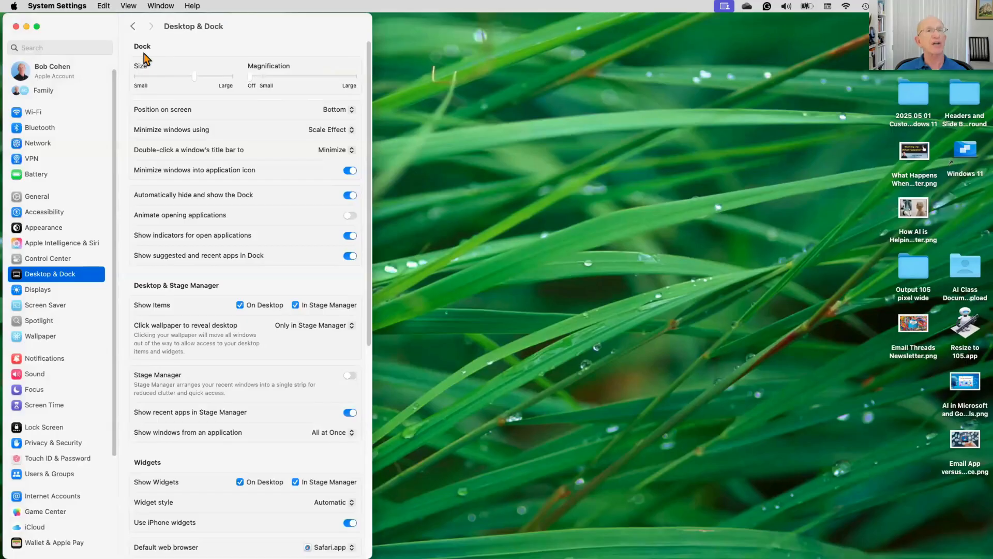
mouse_move(193, 77)
mouse_down()
mouse_move(204, 74)
mouse_move(163, 80)
mouse_move(180, 79)
mouse_up()
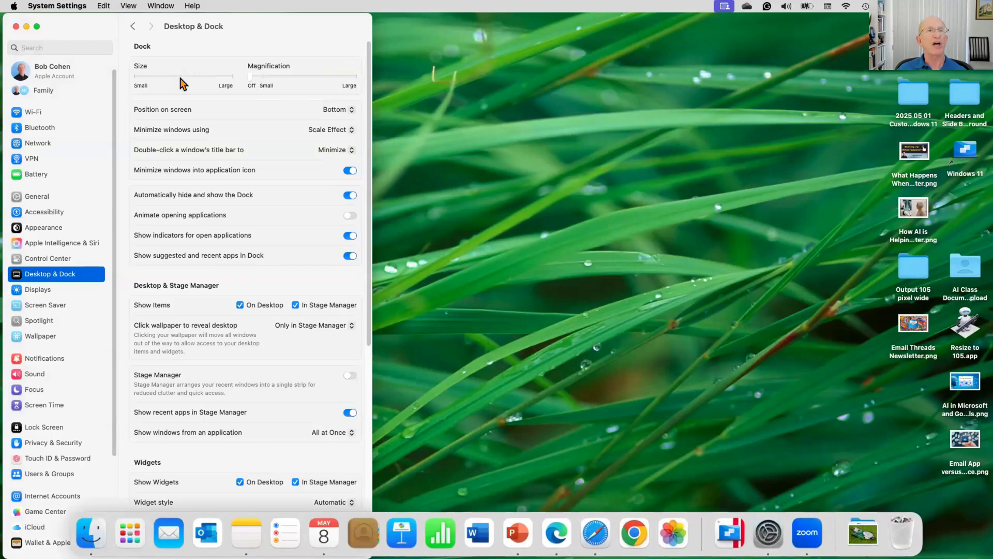
Try a low Dock magnification on the Dock icons, and set magnification back to Off
click(264, 78)
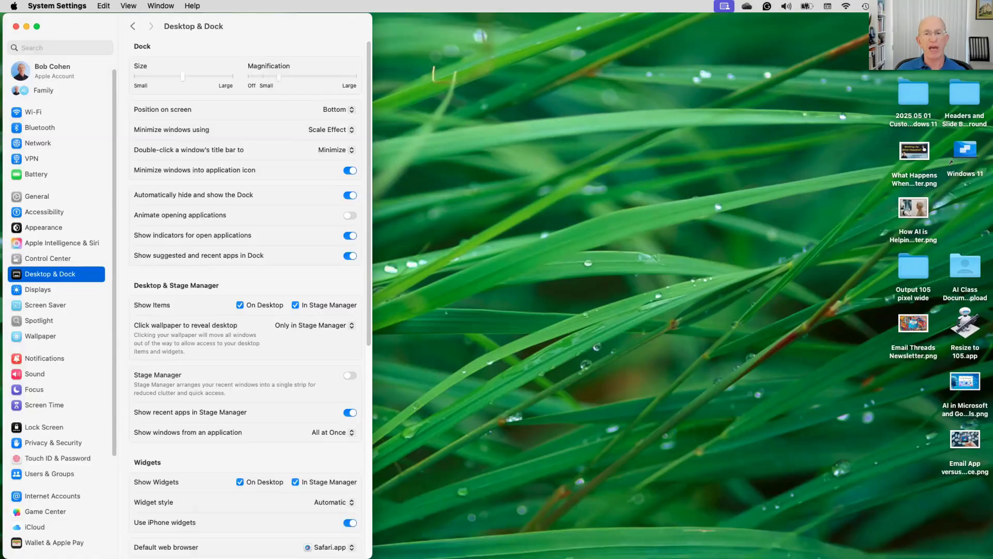
mouse_move(512, 540)
click(239, 73)
View the Dock's screen position options, and switch automatic hiding and showing of the Dock off and back on
click(350, 110)
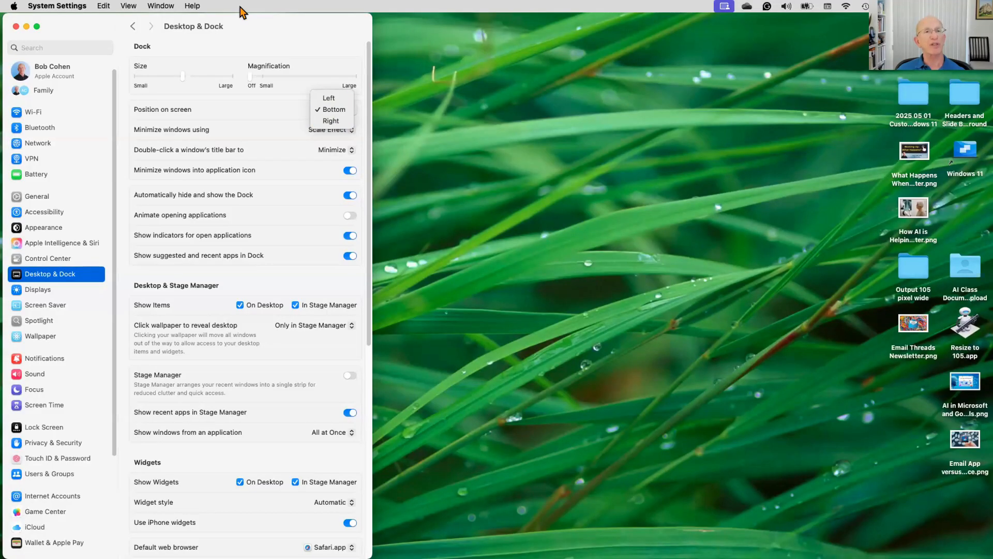
click(253, 129)
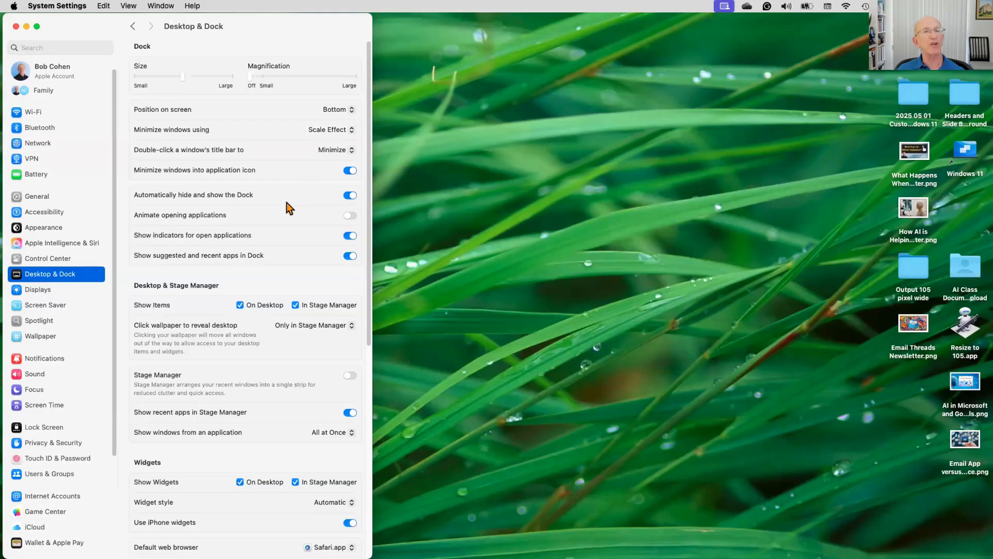
click(347, 195)
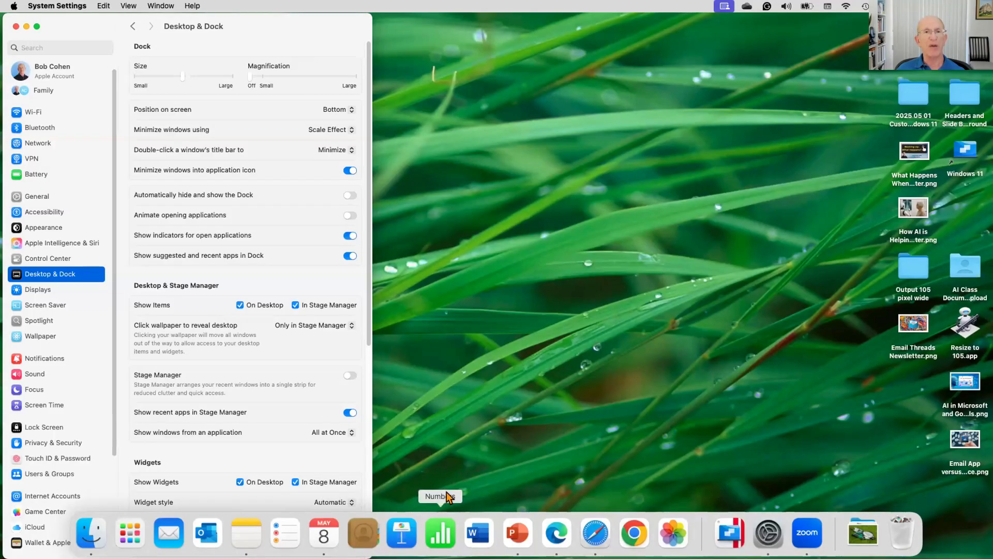
click(350, 196)
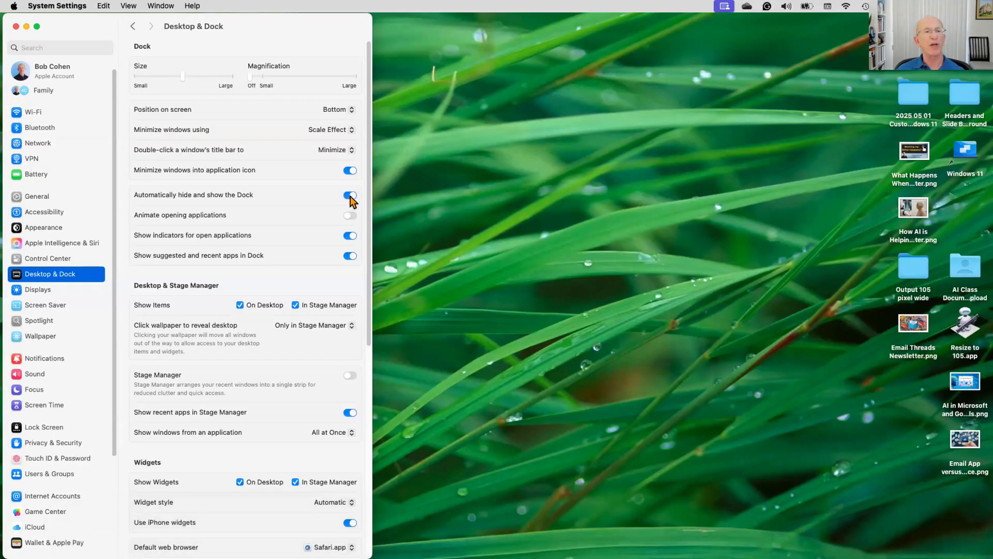
Look through the Desktop & Stage Manager, Widgets, Windows and Mission Control options in the Desktop & Dock settings
scroll(288, 272, down, 10)
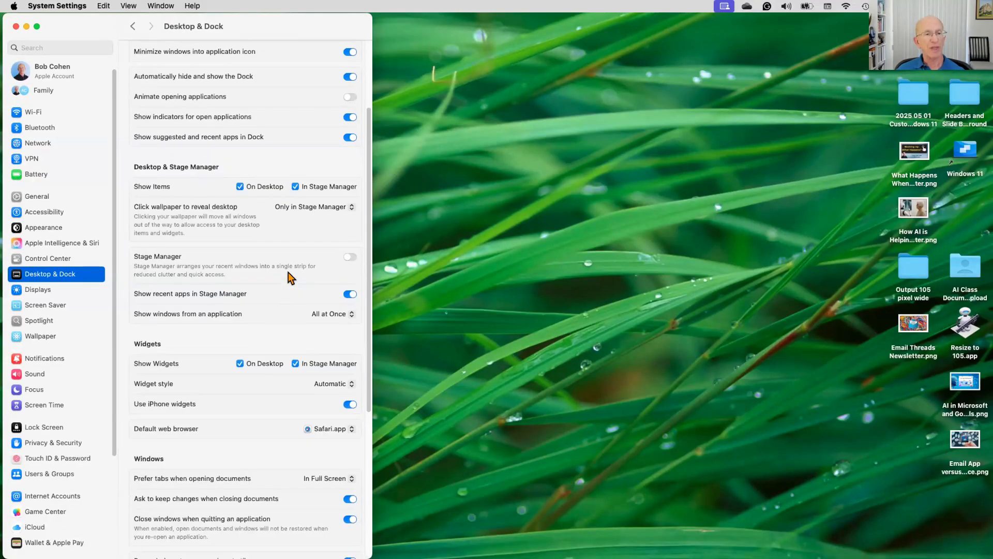
scroll(288, 272, down, 2)
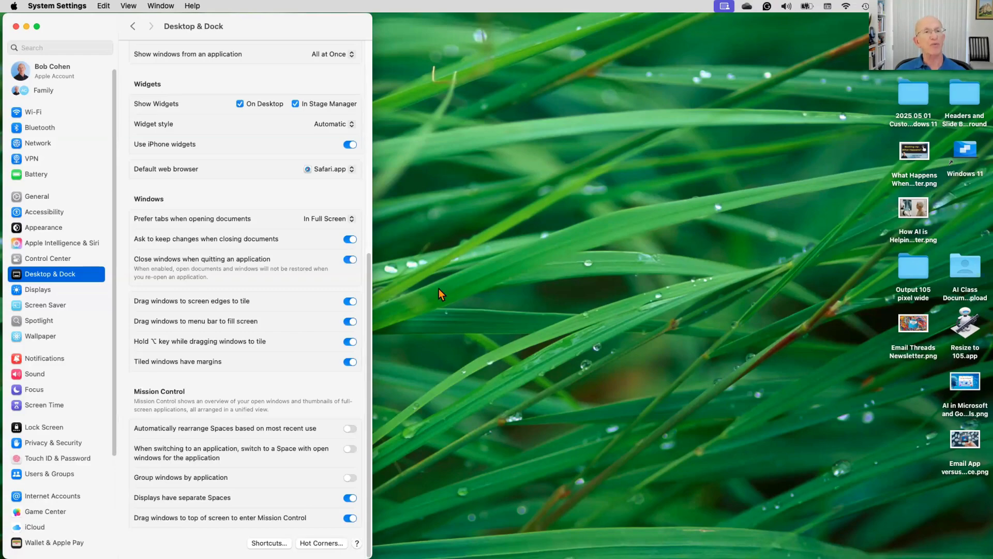
scroll(320, 287, up, 5)
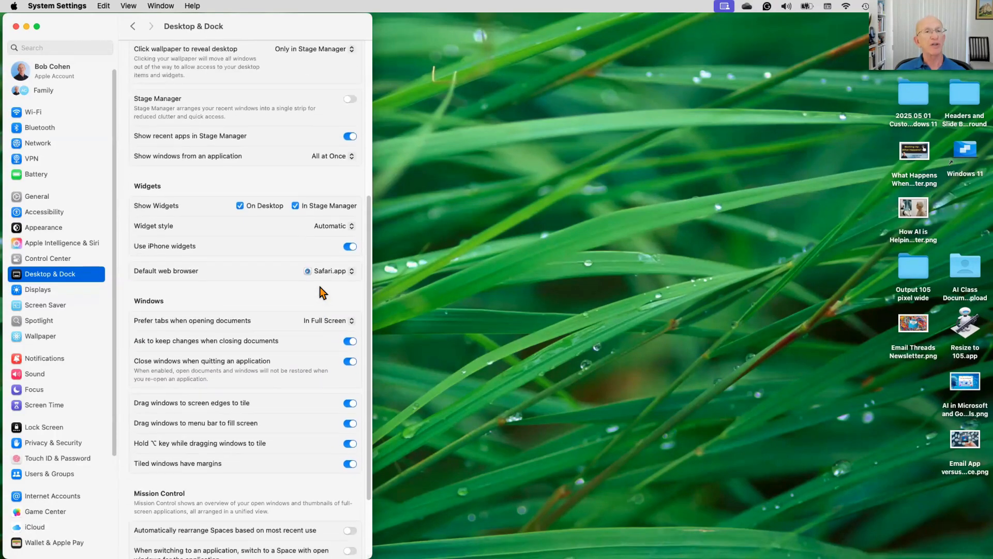
scroll(320, 287, up, 5)
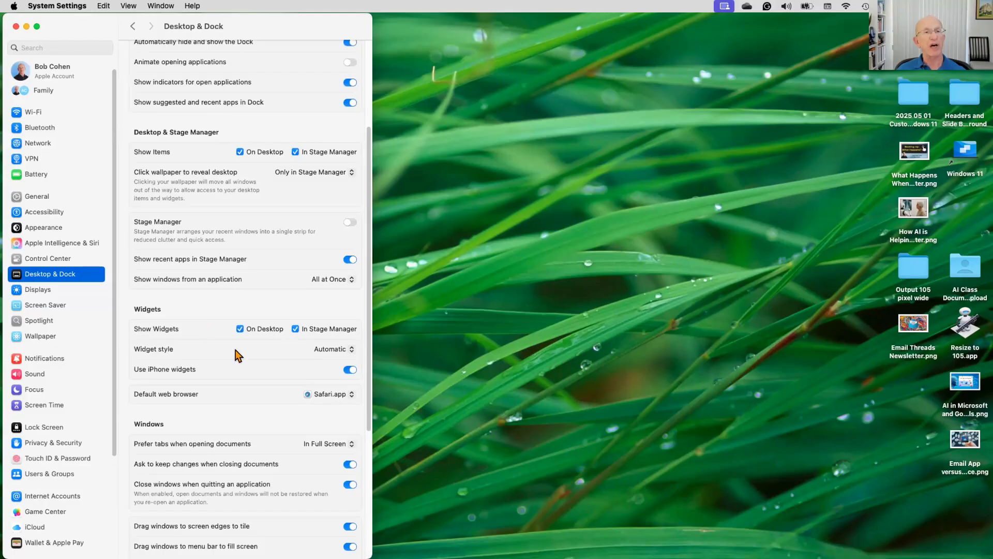
scroll(250, 311, up, 5)
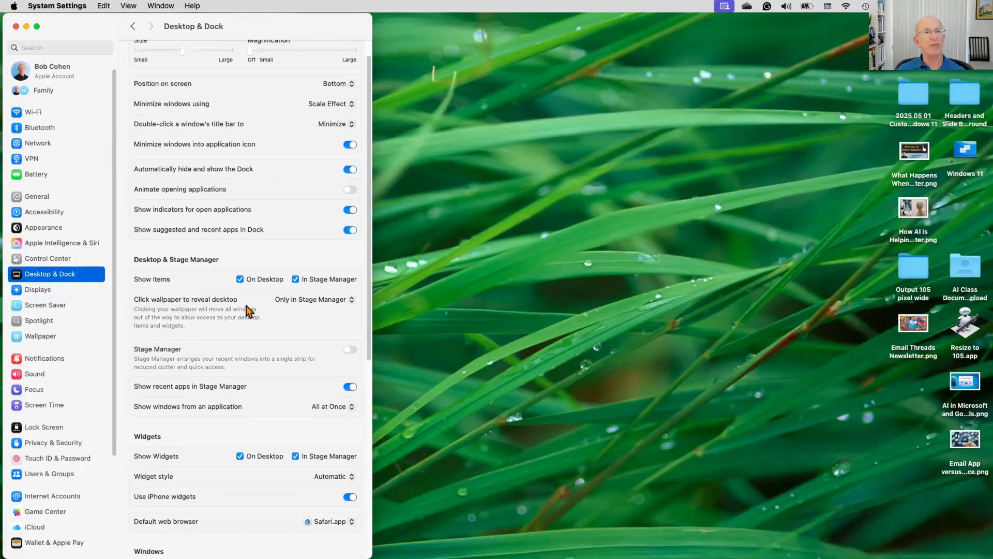
scroll(250, 311, up, 1)
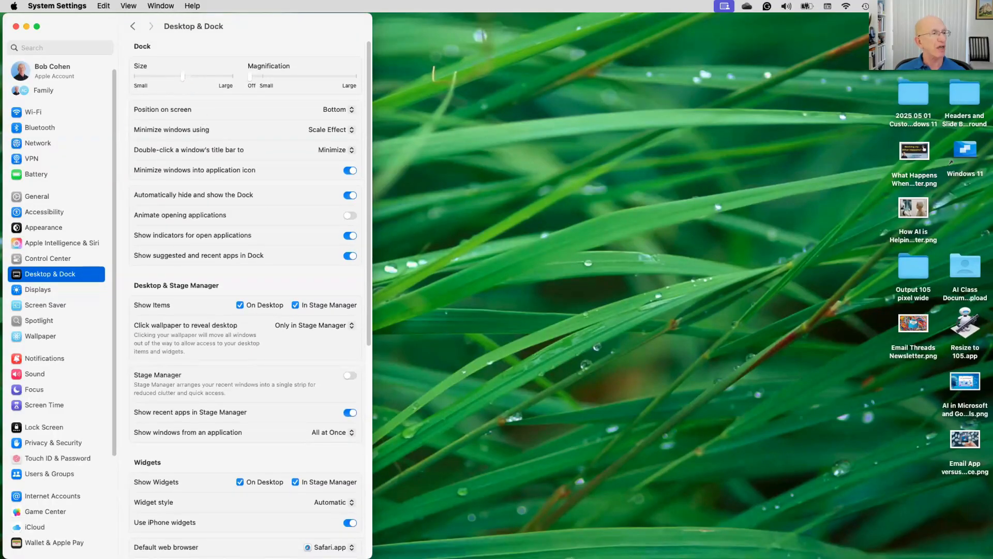
Minimize the System Settings window and switch to Finder, moving its Recents window closer to the desktop widgets
click(24, 26)
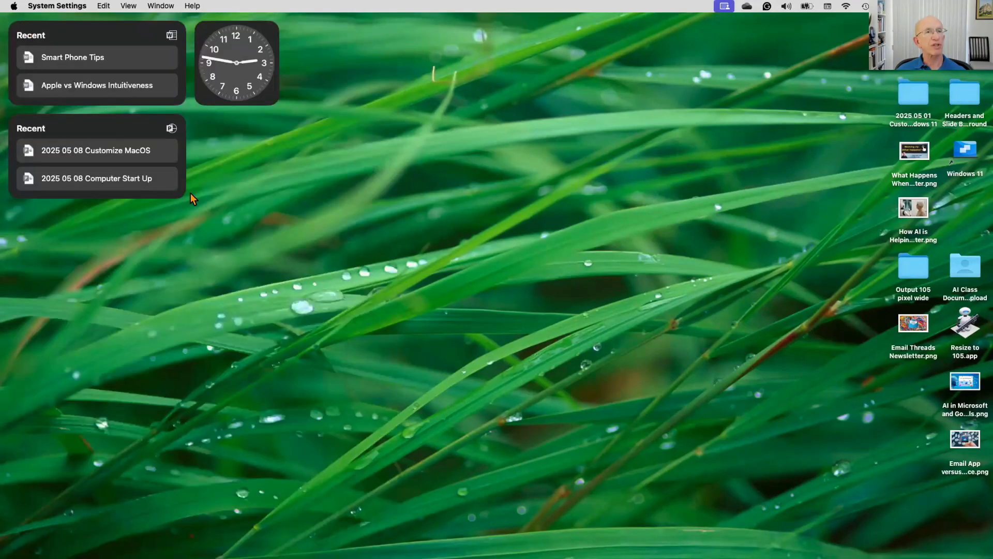
mouse_move(246, 544)
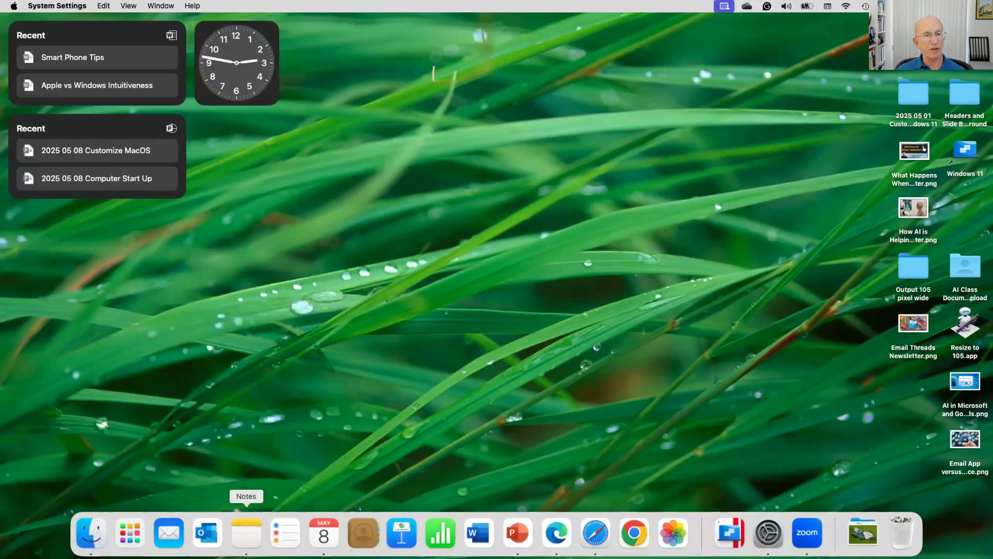
click(91, 538)
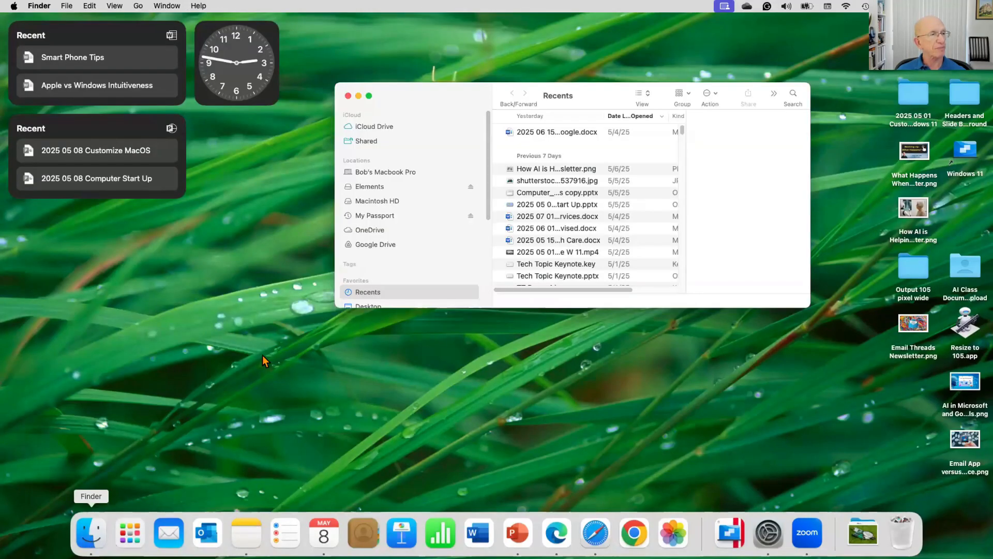
drag(459, 94, 377, 113)
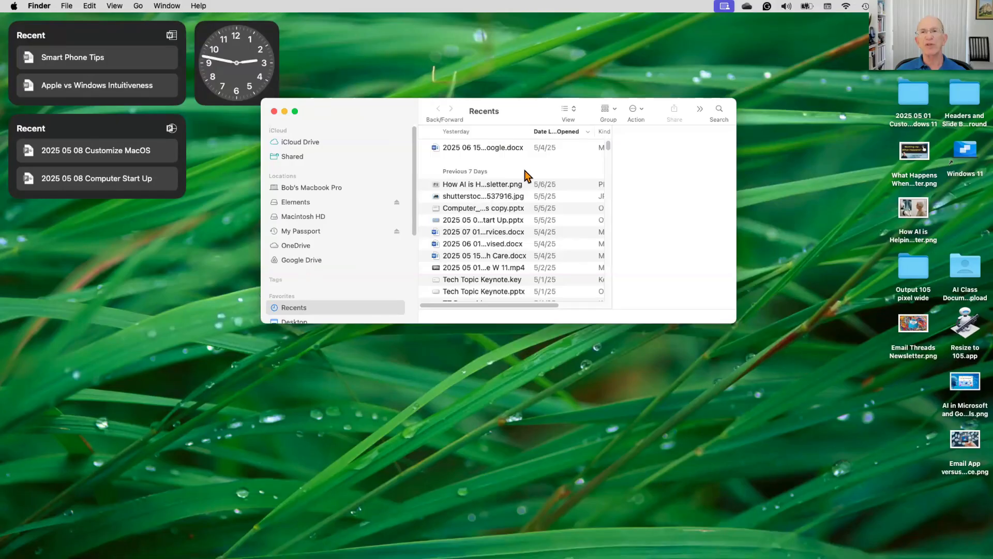
View Finder's General settings, close them, and look through the files in the Recents window
click(40, 6)
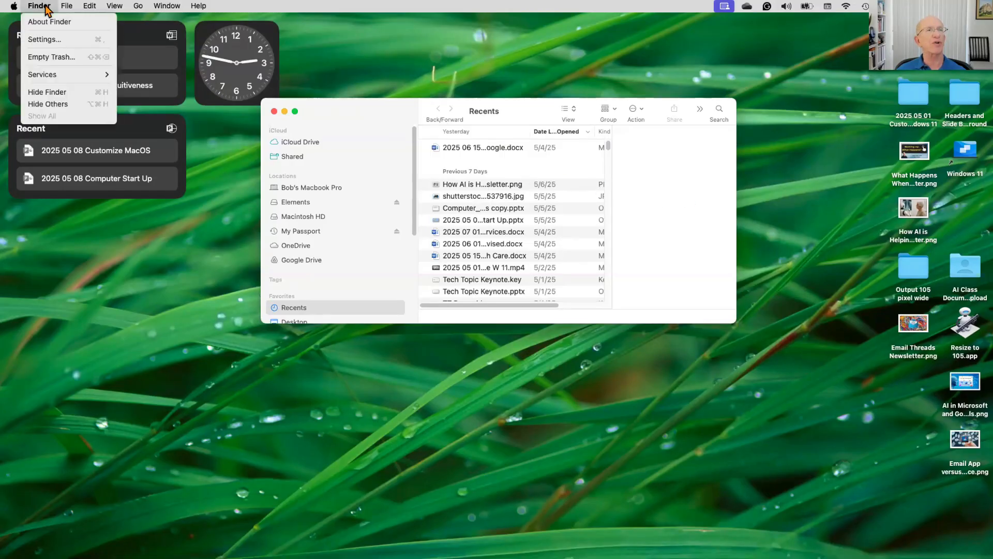
click(49, 41)
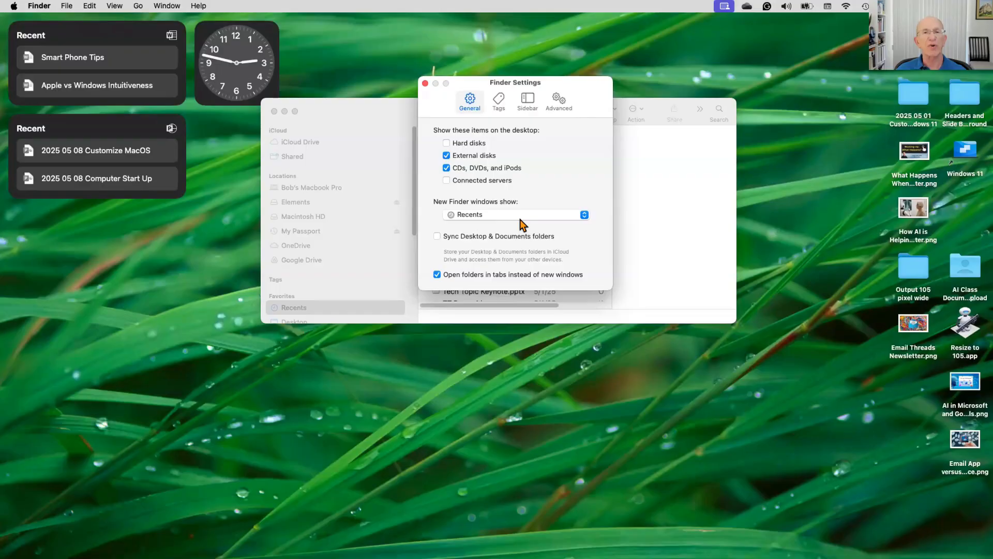
click(425, 84)
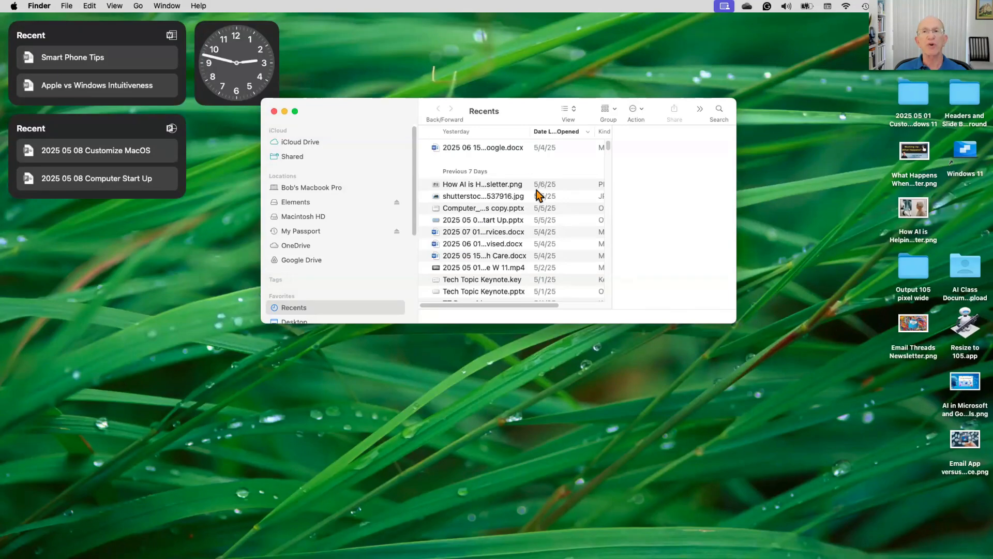
scroll(526, 262, down, 5)
scroll(526, 262, up, 5)
Reopen Finder's General settings and view the locations available for new Finder windows, keeping Recents
click(45, 7)
click(41, 53)
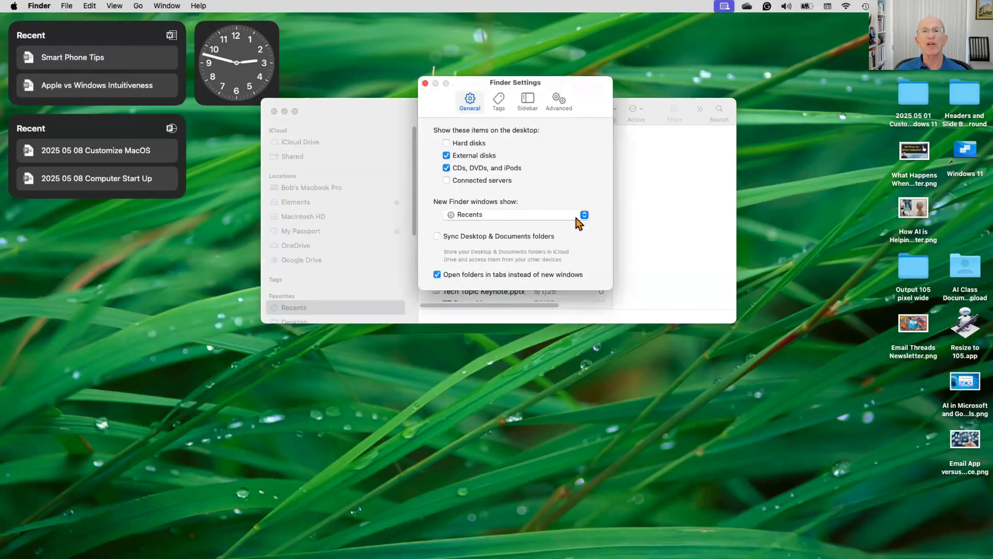
click(583, 214)
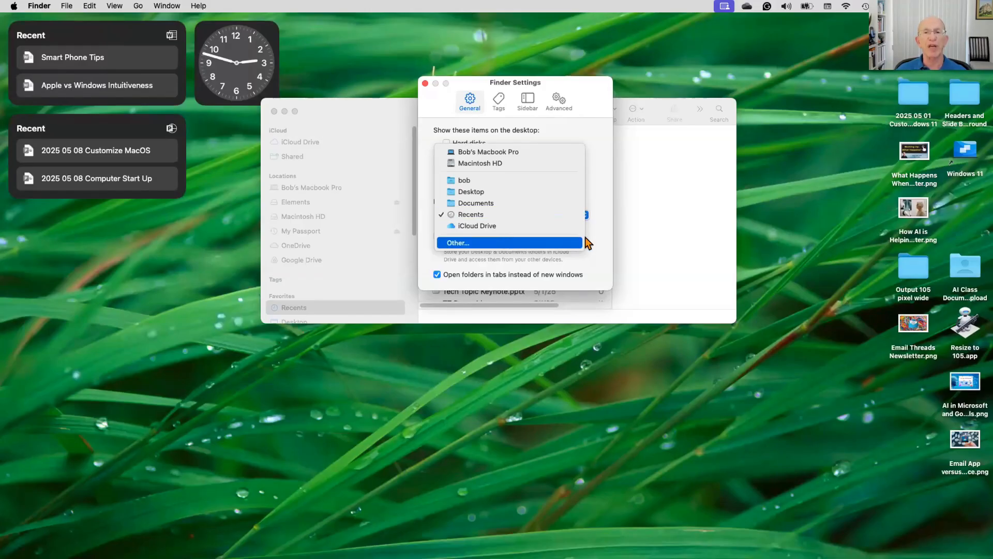
click(603, 242)
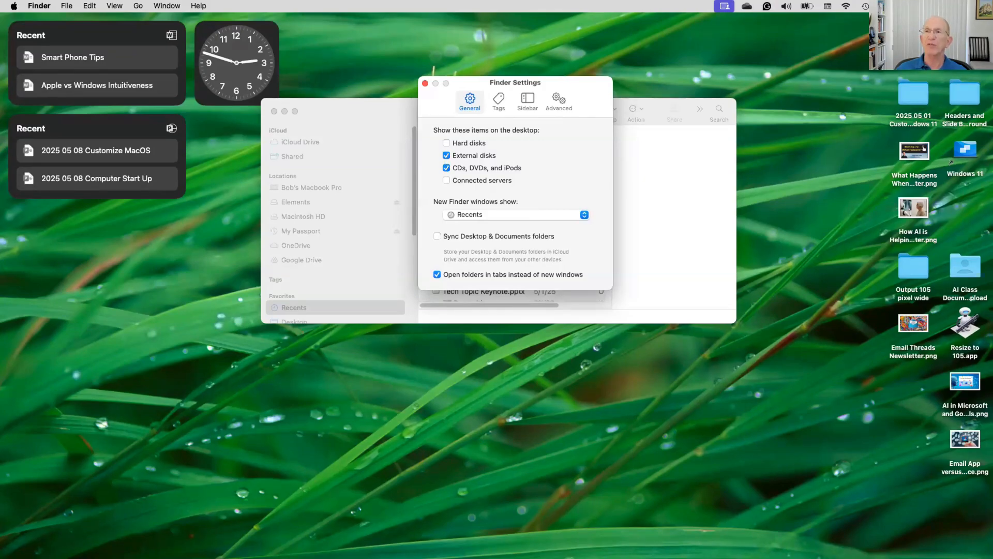
Turn the desktop display of external disks off and back on, and switch hard disks on and back off
click(446, 155)
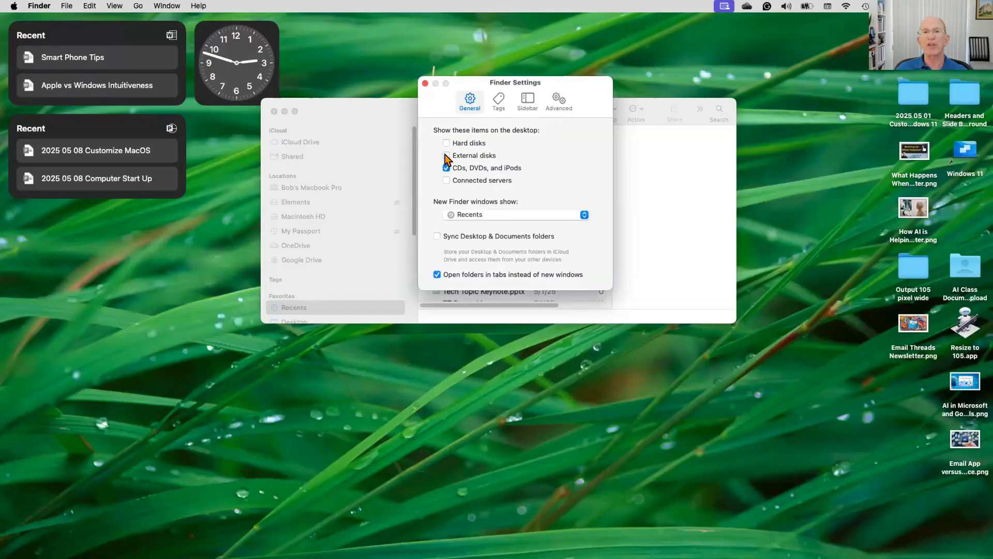
click(446, 156)
click(447, 144)
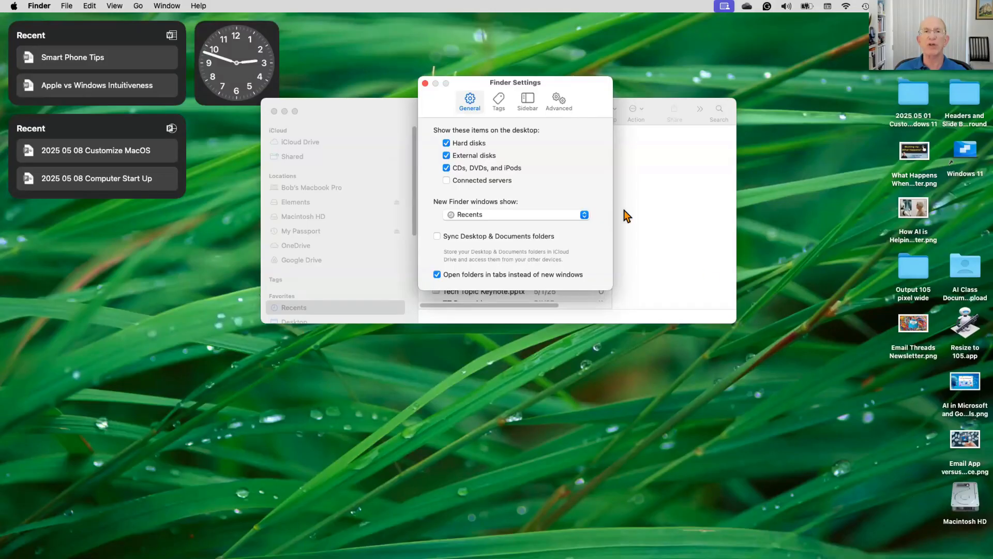
click(447, 143)
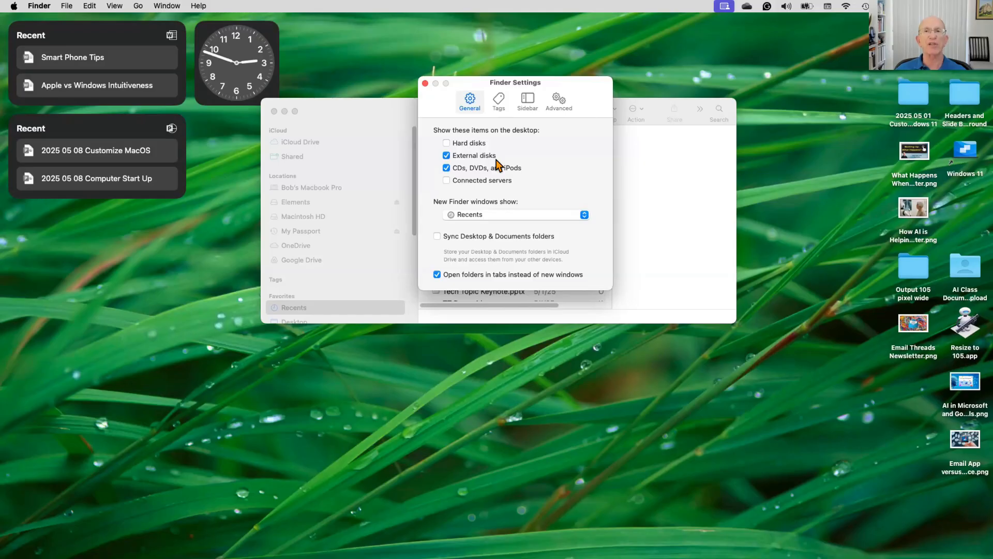
View Finder's Sidebar and Advanced settings, and rearrange the windows so the Recents window is wider with its file names exposed
click(528, 102)
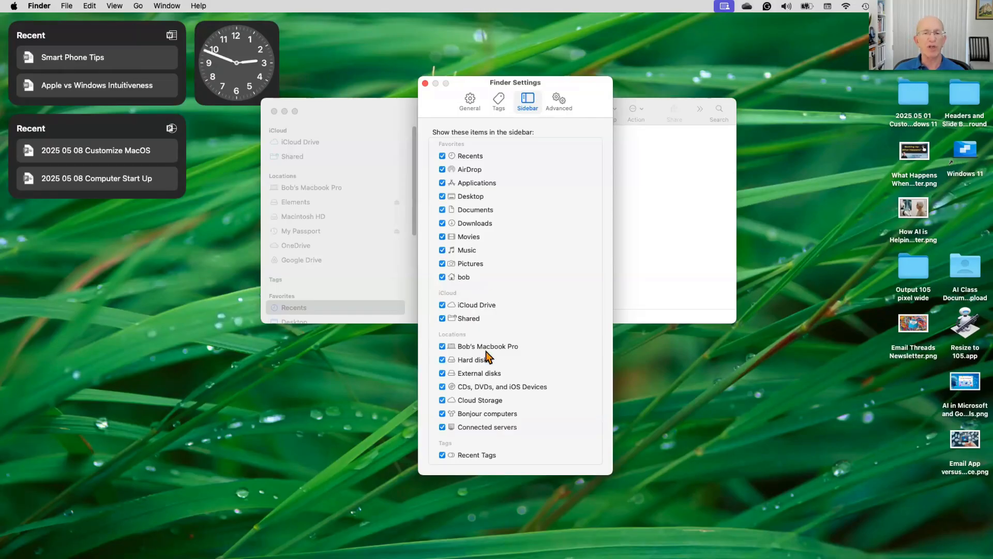
click(558, 102)
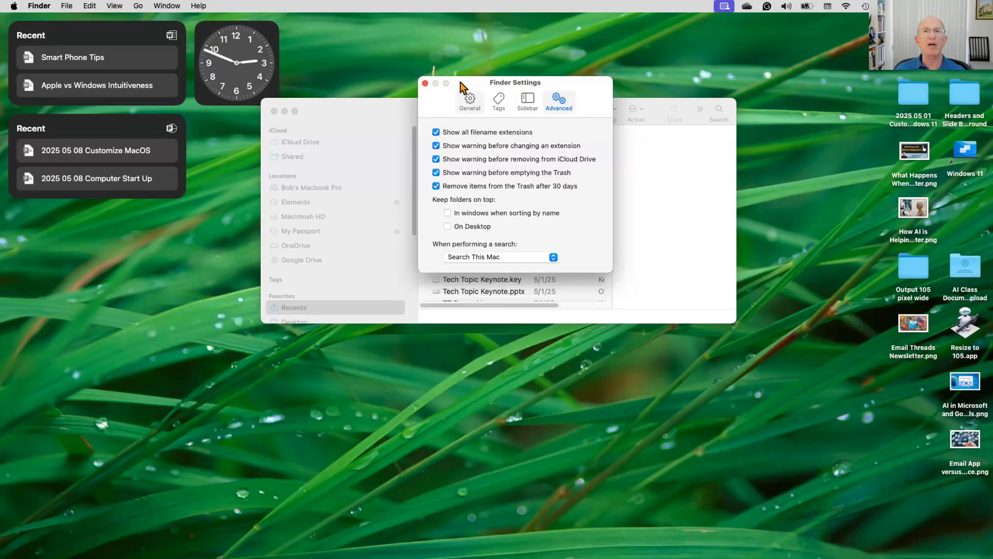
drag(460, 83, 436, 261)
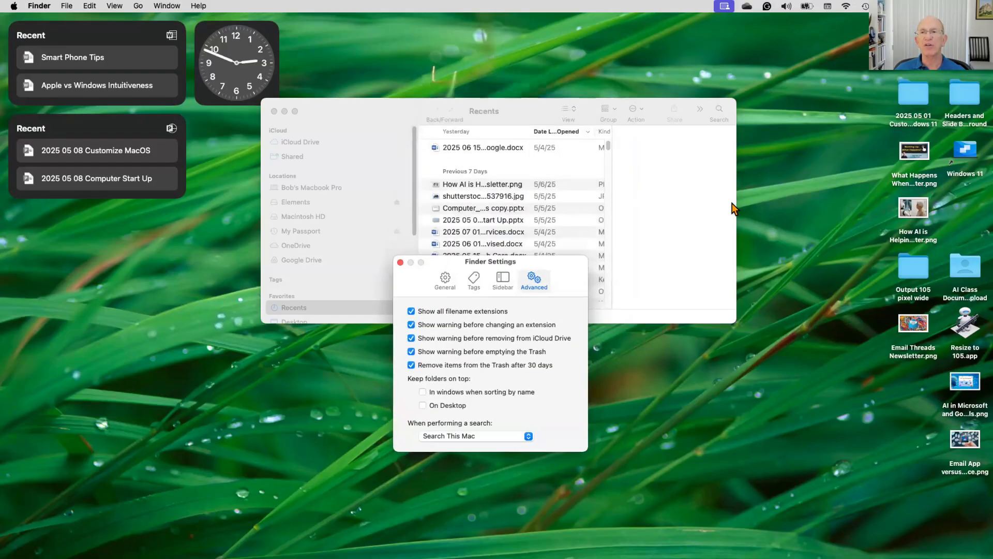
drag(733, 202, 845, 203)
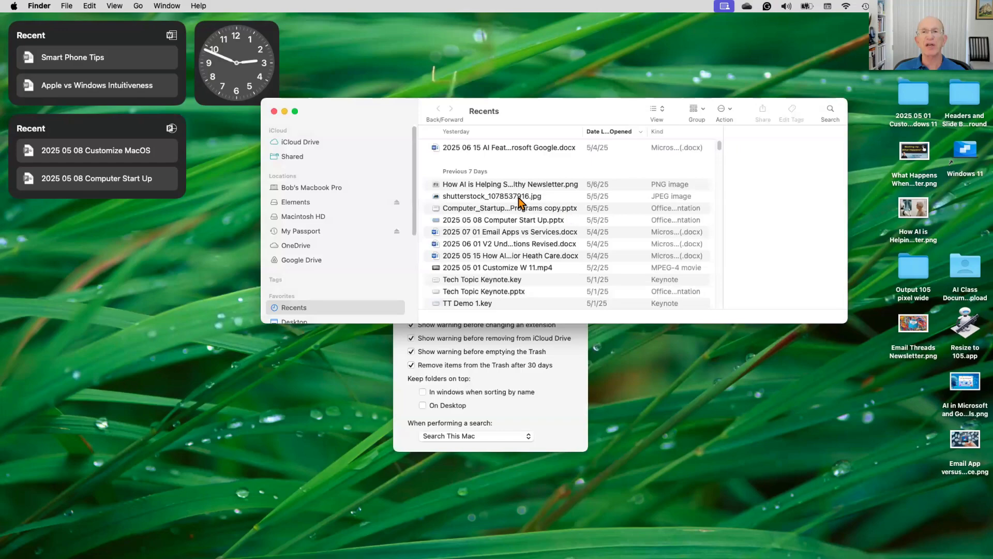
Turn off showing all filename extensions, turn it back on, and close Finder Settings
click(563, 380)
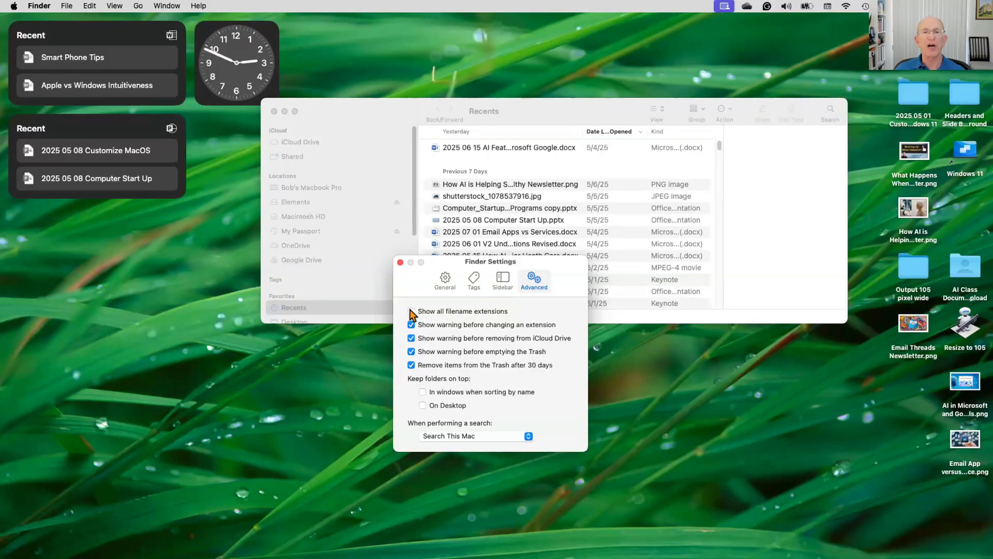
click(411, 311)
click(400, 264)
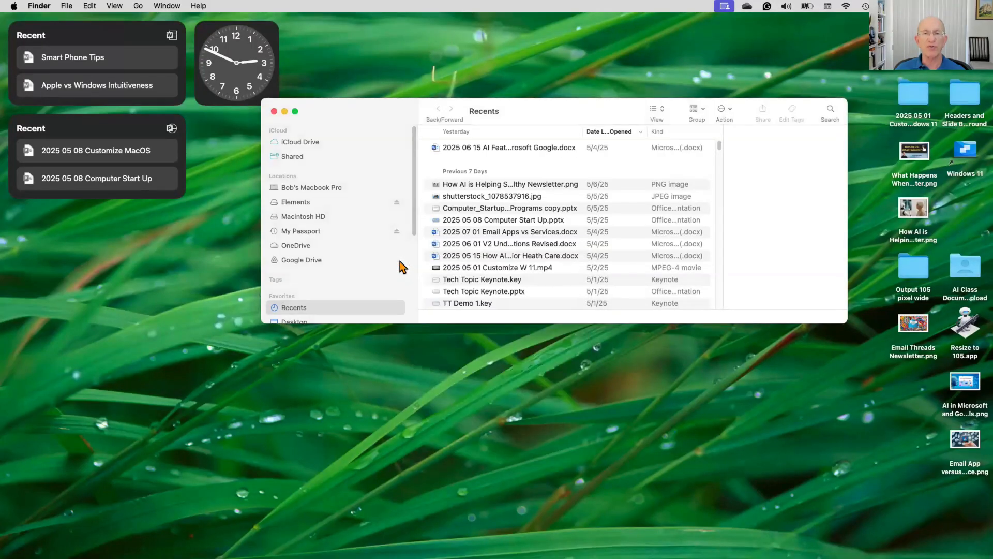
Reopen Finder's Advanced settings, view the search scope options while keeping Search This Mac, and bring up Spotlight Search
click(44, 7)
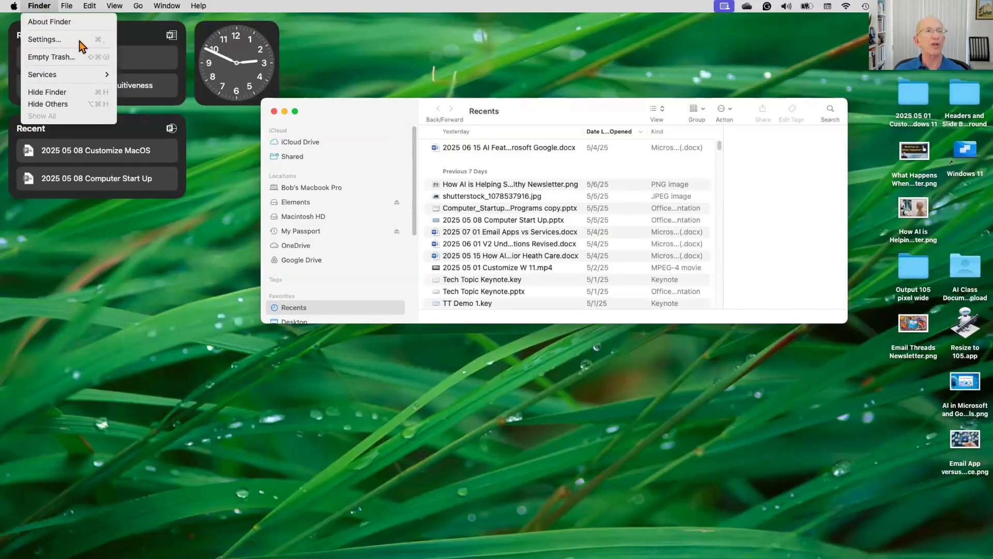
click(79, 39)
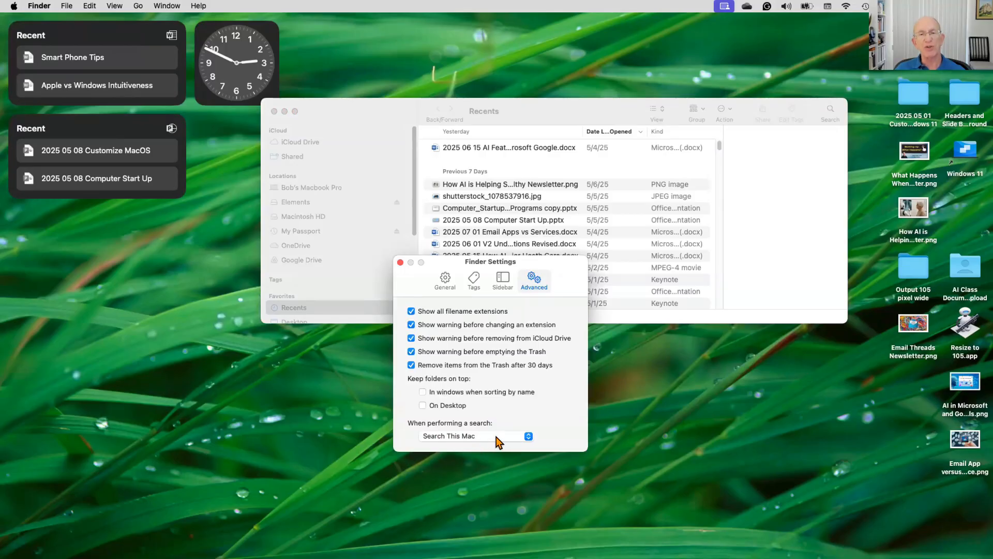
click(528, 437)
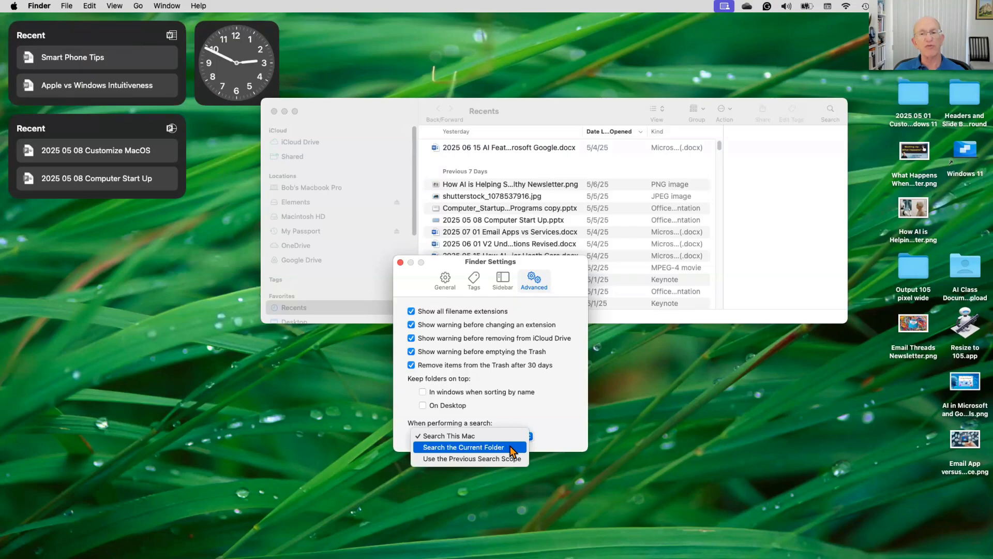
click(536, 420)
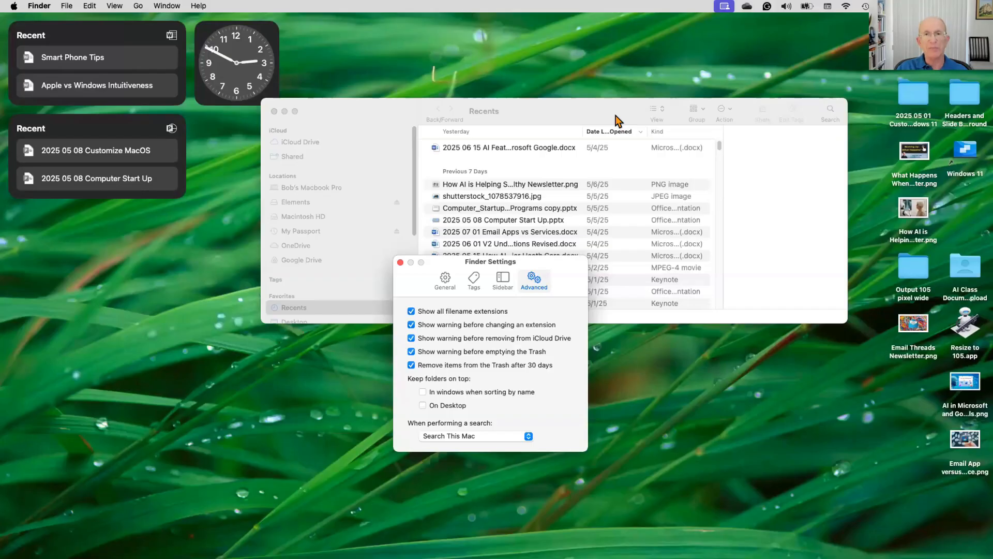
key(super+space)
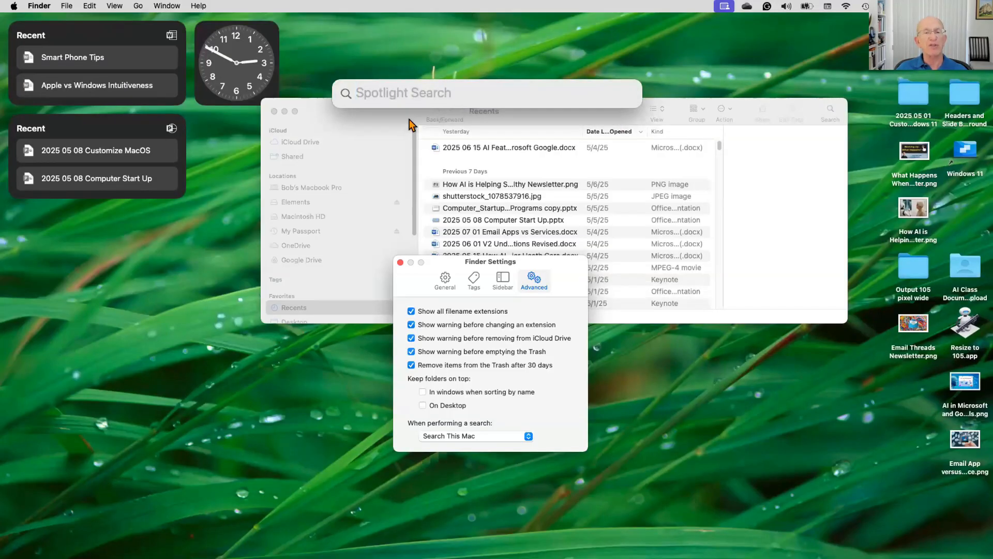
Review the search scope options once more, and close Finder Settings and the Recents window
click(528, 437)
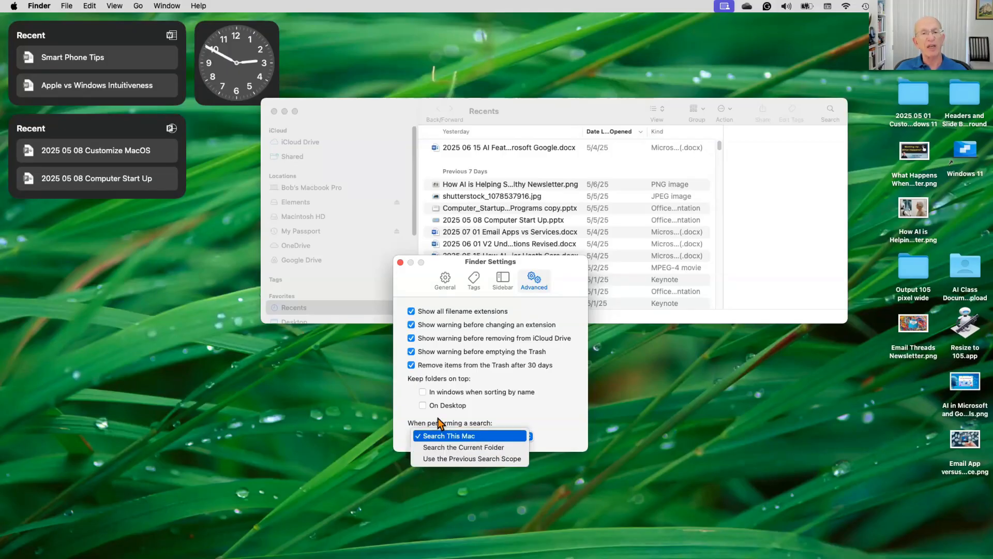
click(491, 406)
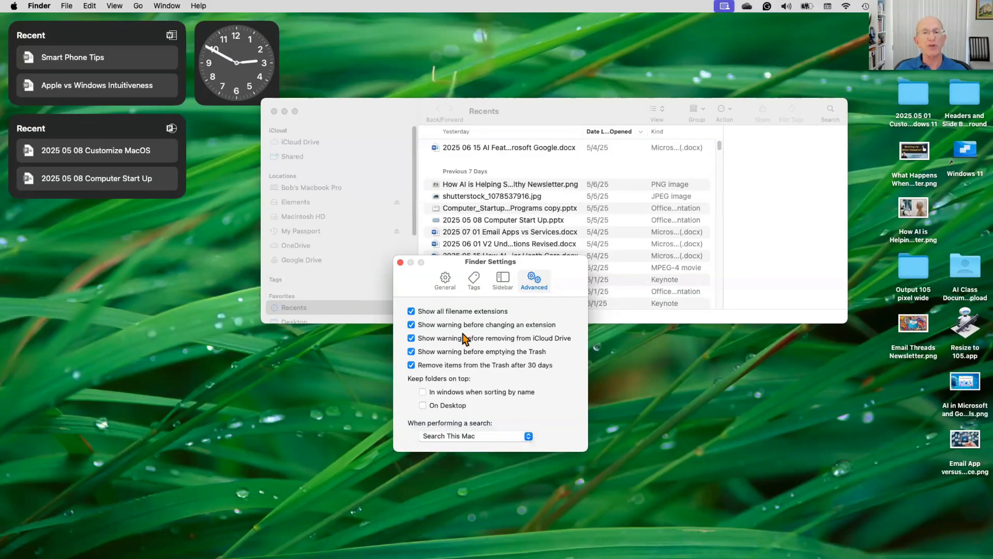
click(400, 263)
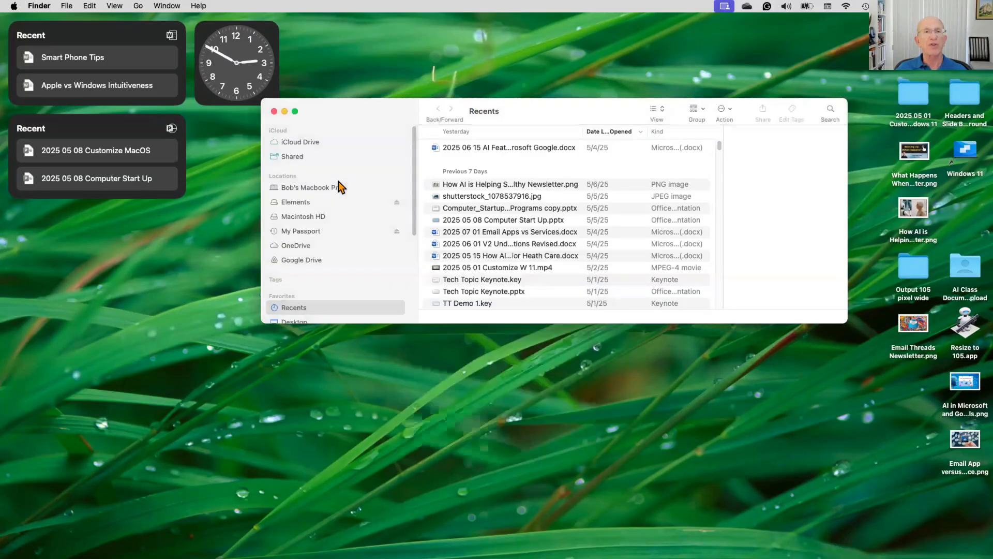
click(273, 111)
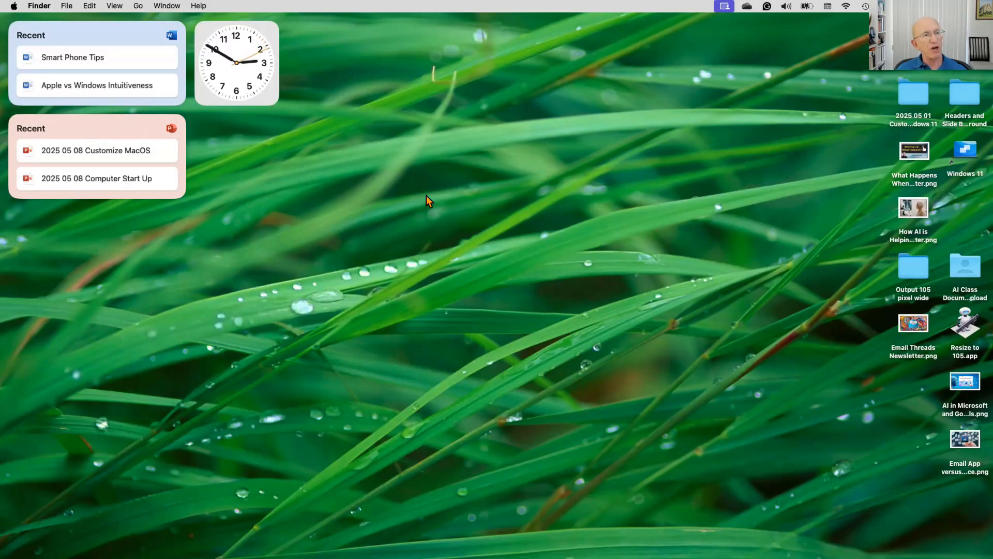
Open the desktop's widget gallery, look over the suggested widgets, and close the gallery
right_click(404, 177)
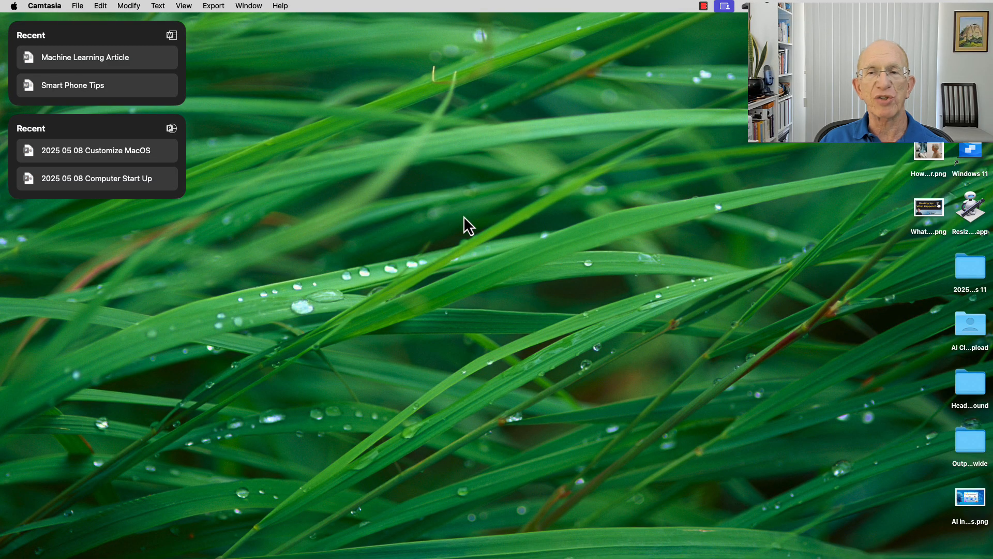
right_click(466, 217)
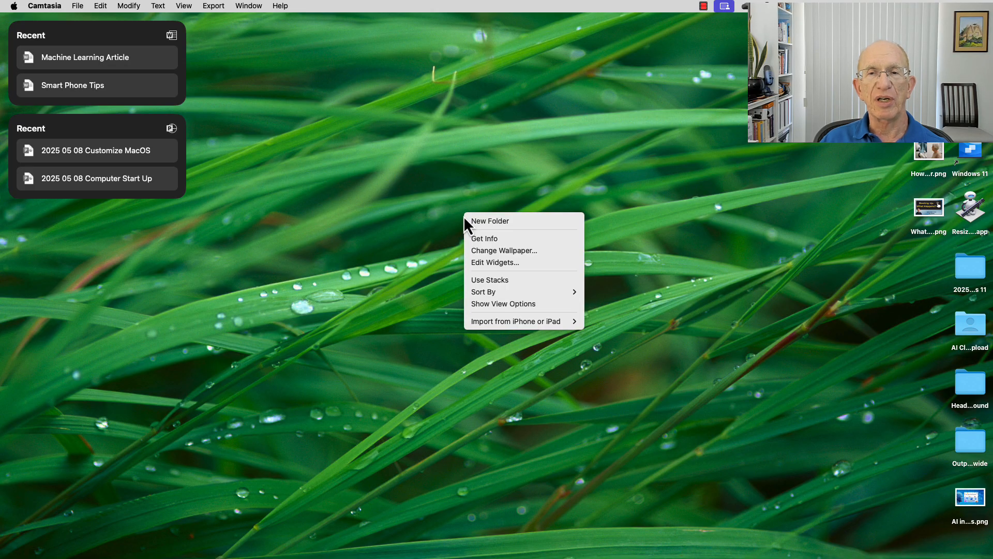
click(489, 262)
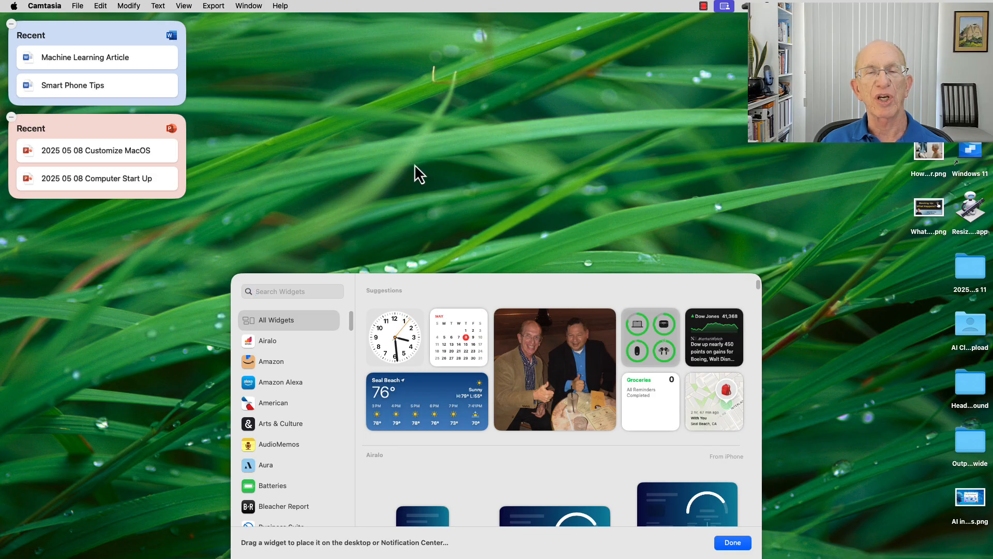
click(452, 170)
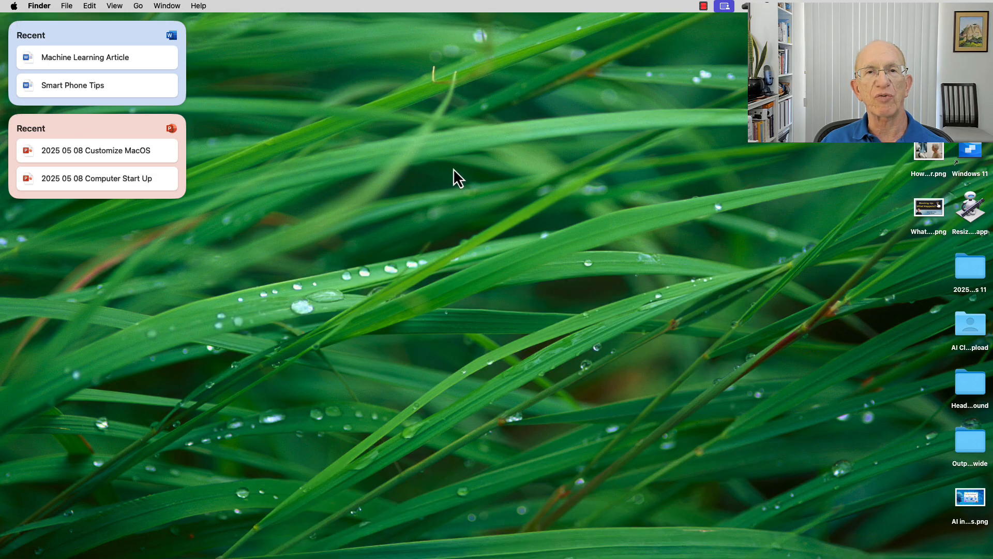
Reopen the widget gallery and add the suggested analog clock and the Seal Beach weather forecast widgets to the desktop
right_click(454, 170)
click(491, 213)
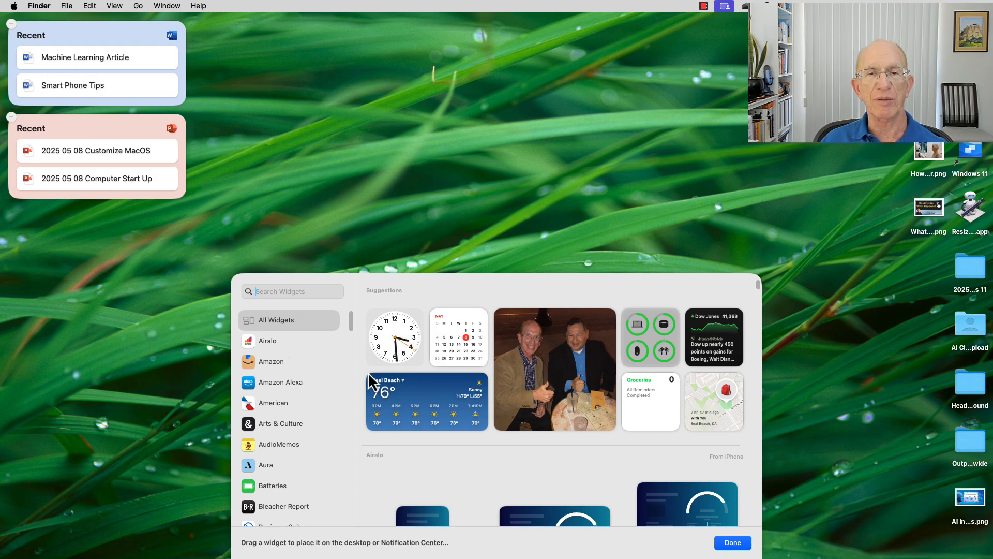
click(401, 349)
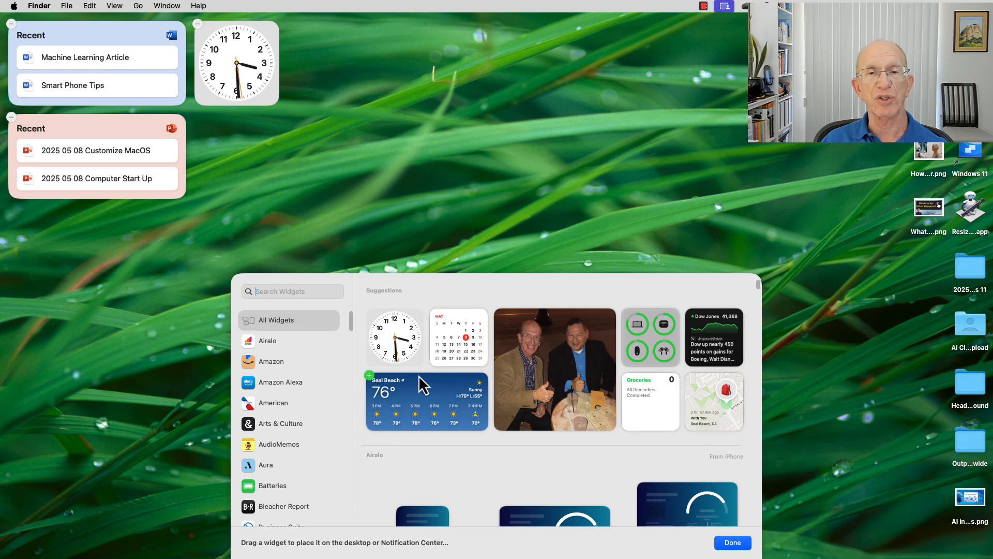
click(432, 404)
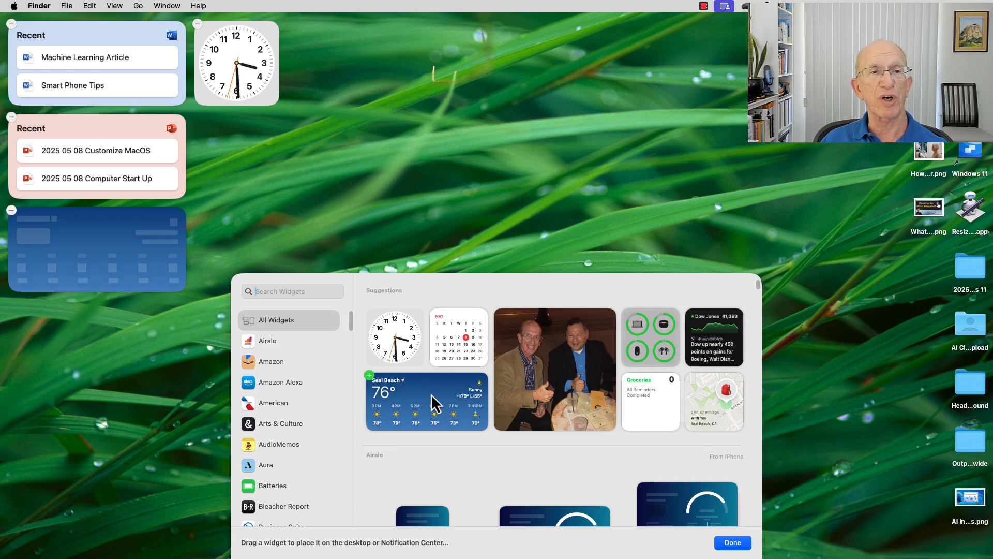
Browse the gallery's available widgets and app list, and view the widgets offered for Clock
scroll(431, 395, down, 5)
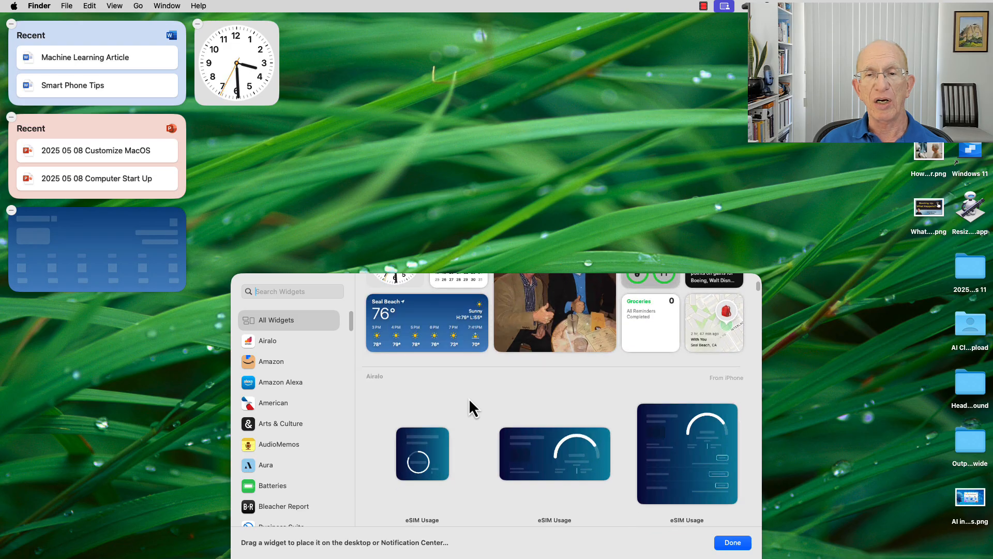
scroll(469, 399, down, 5)
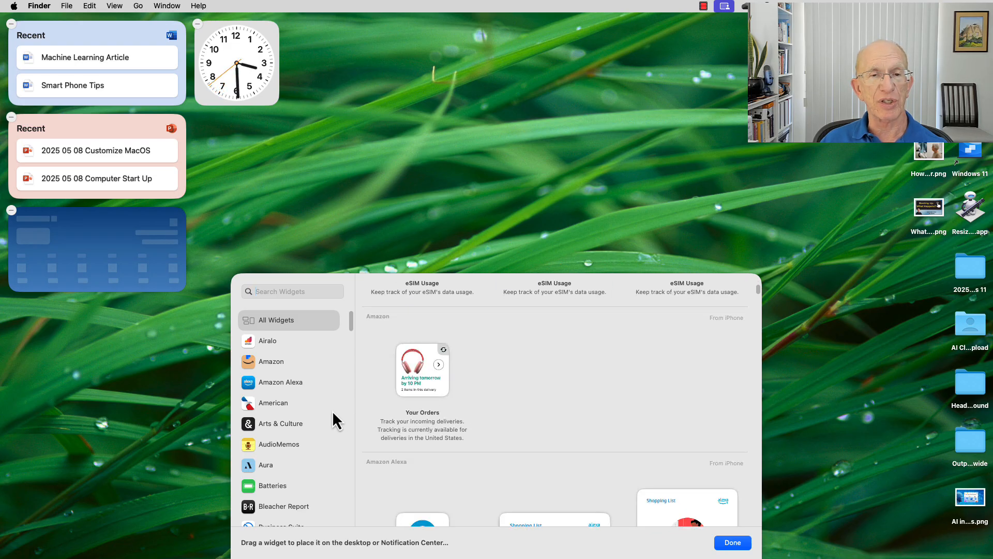
scroll(333, 412, down, 5)
scroll(332, 411, down, 4)
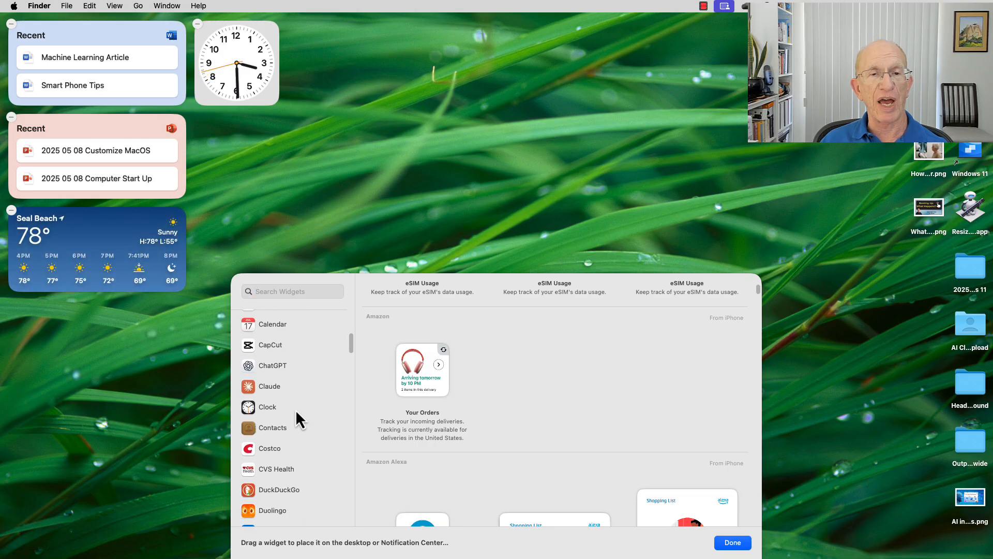
click(297, 412)
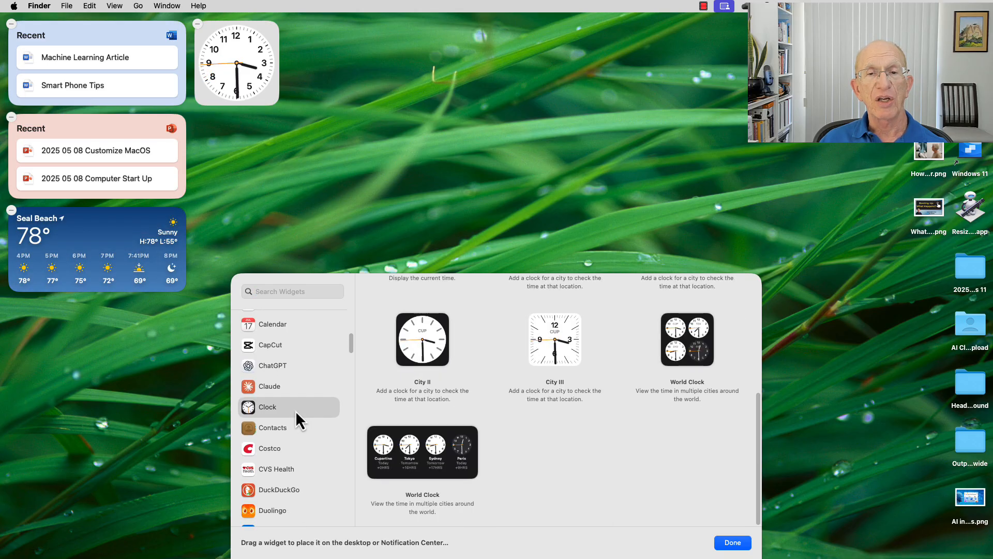
Look over the gallery's Clock widgets and add the City II clock to the desktop
scroll(530, 419, up, 1)
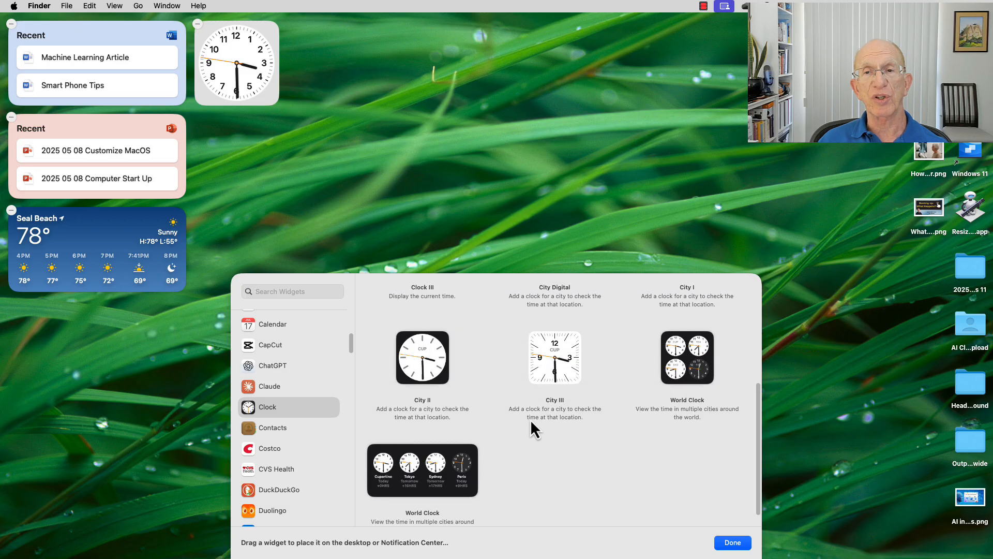
scroll(530, 419, up, 5)
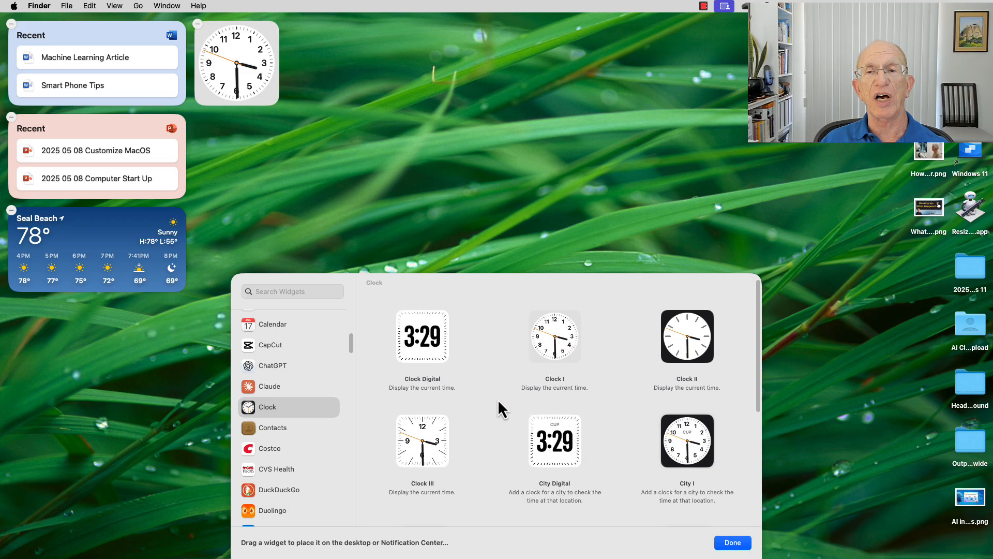
mouse_move(569, 350)
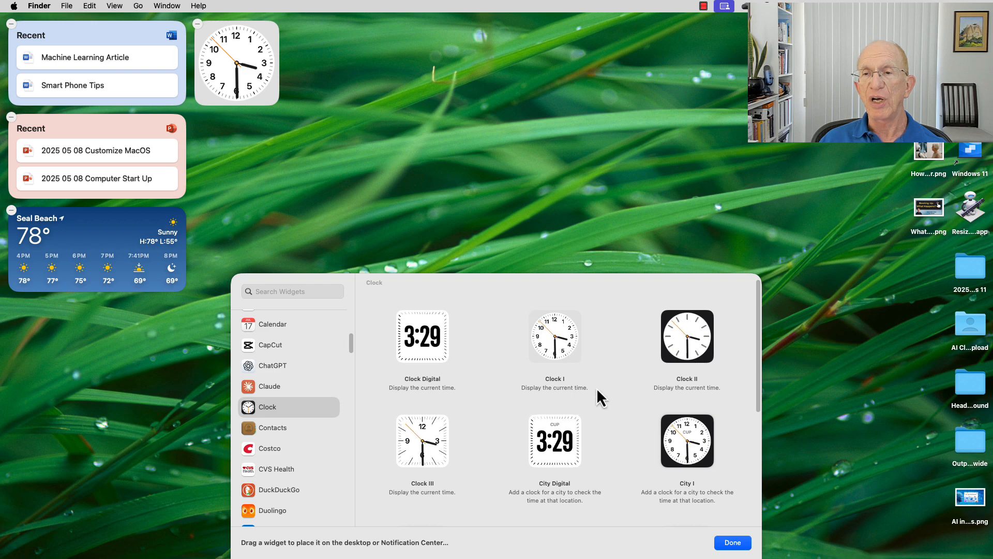
mouse_move(678, 354)
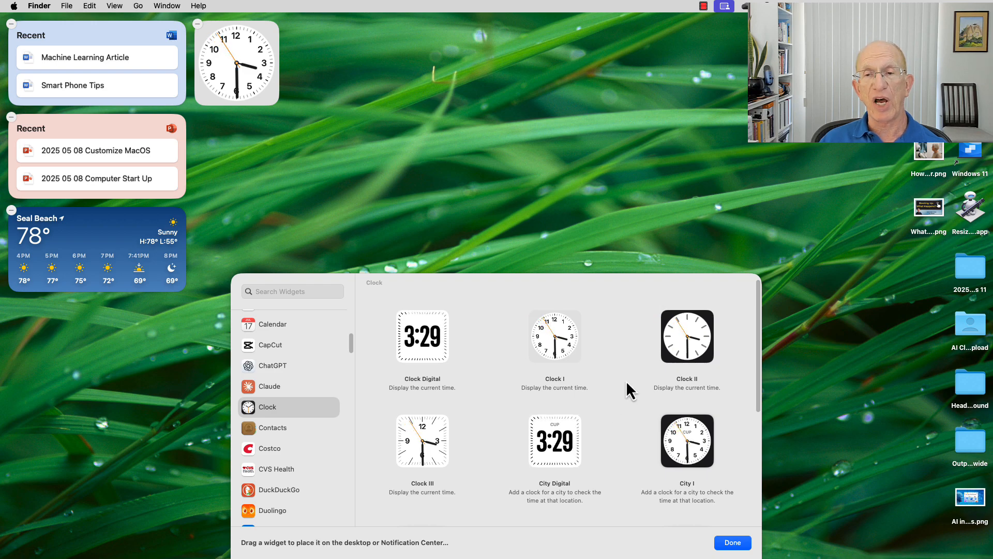
scroll(626, 382, down, 5)
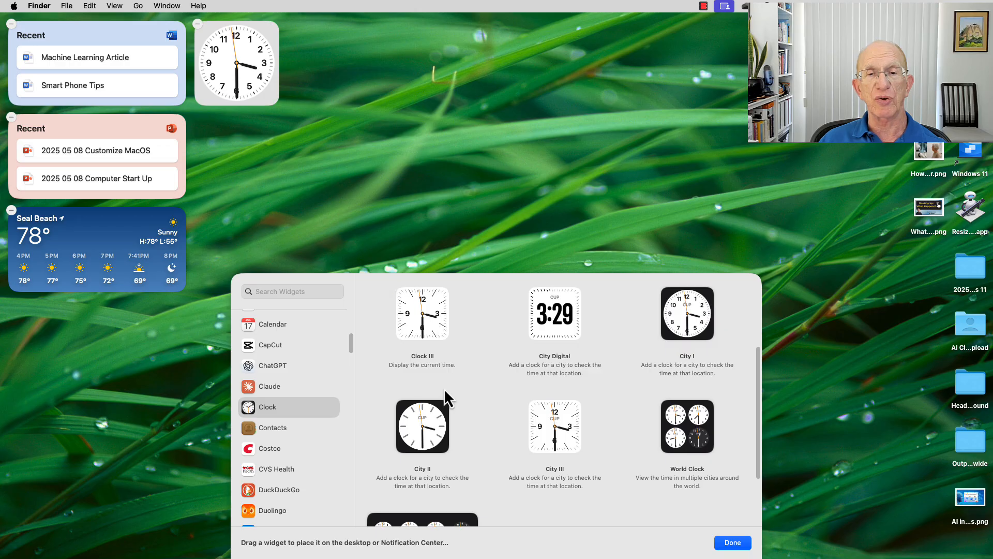
click(427, 429)
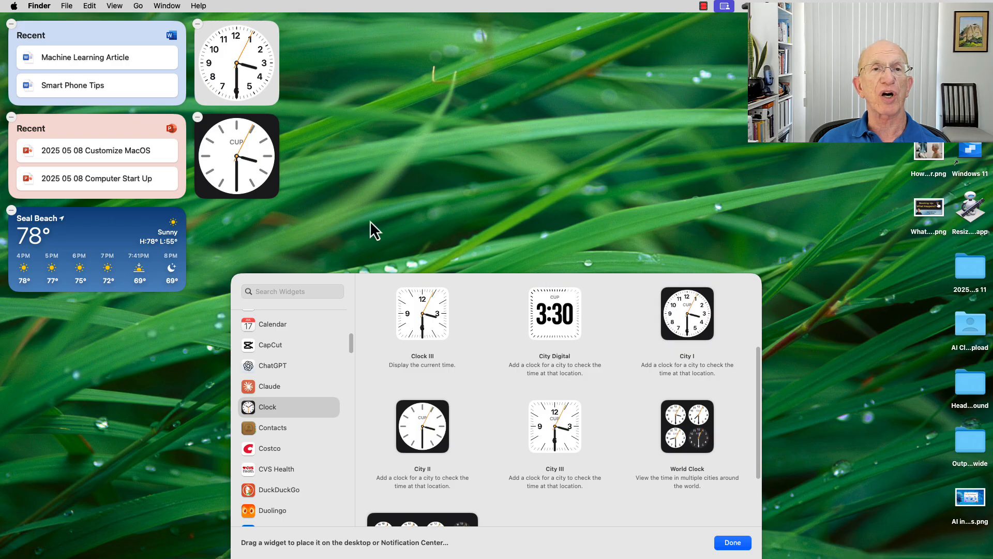
Edit the City II clock widget, set its city to Berlin, Germany, and recheck the city setting
right_click(238, 151)
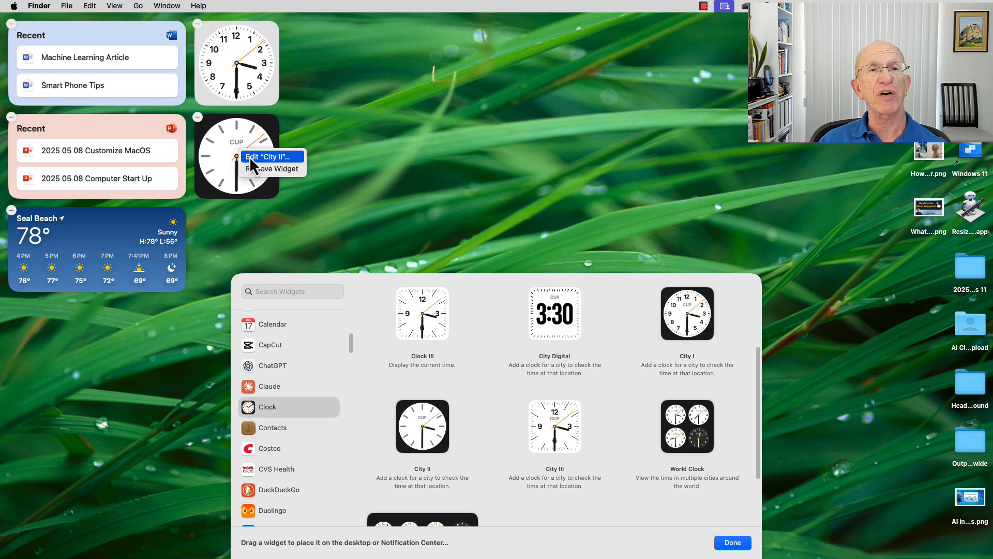
click(255, 156)
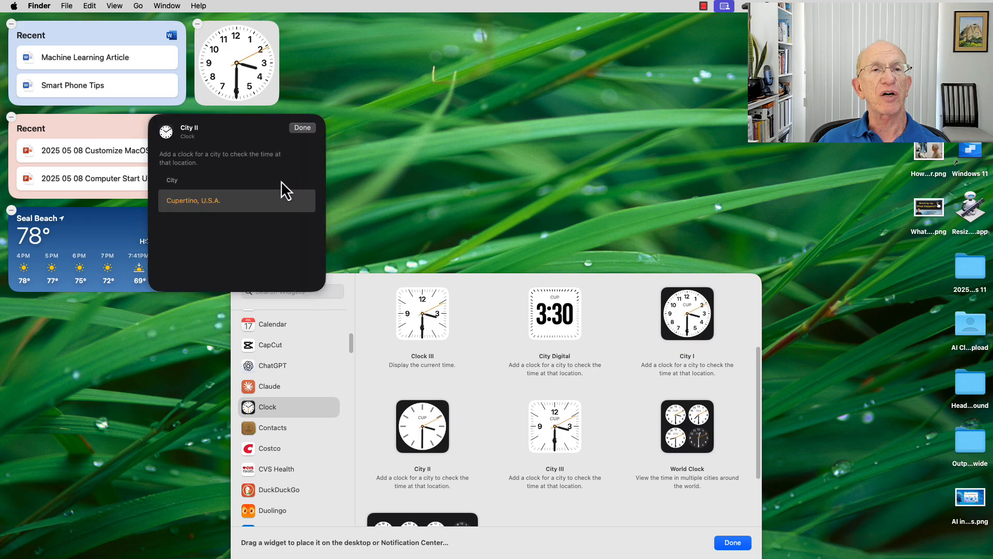
click(228, 201)
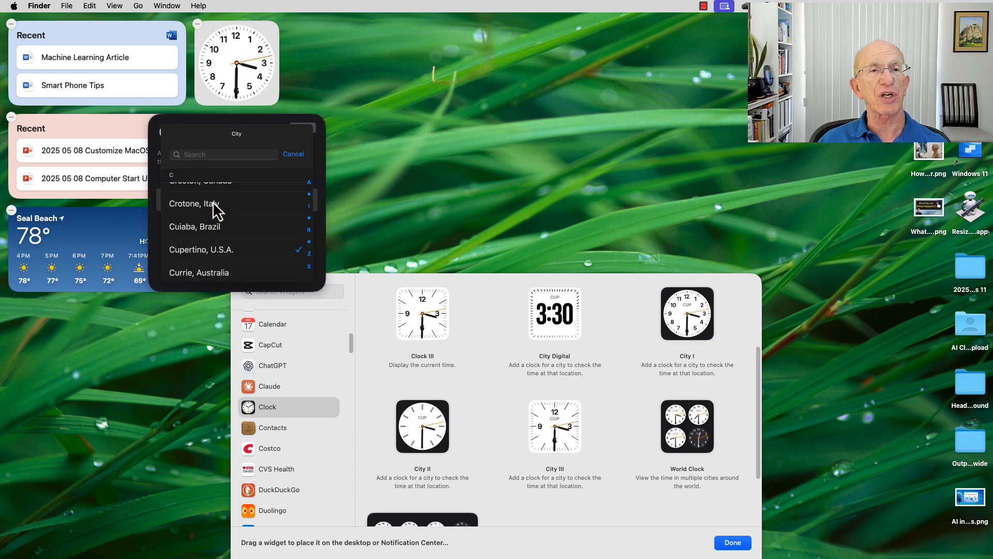
click(215, 155)
text(berlin)
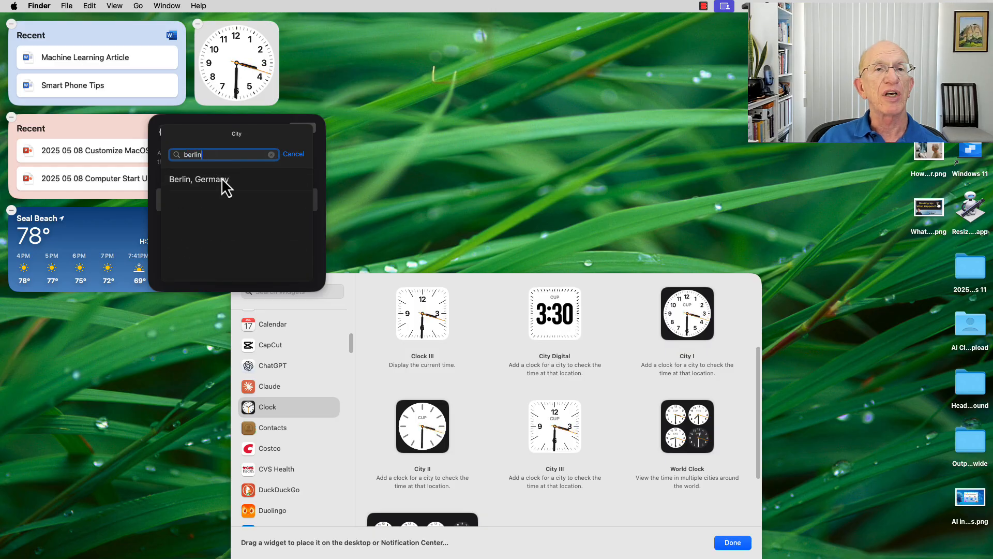
click(221, 179)
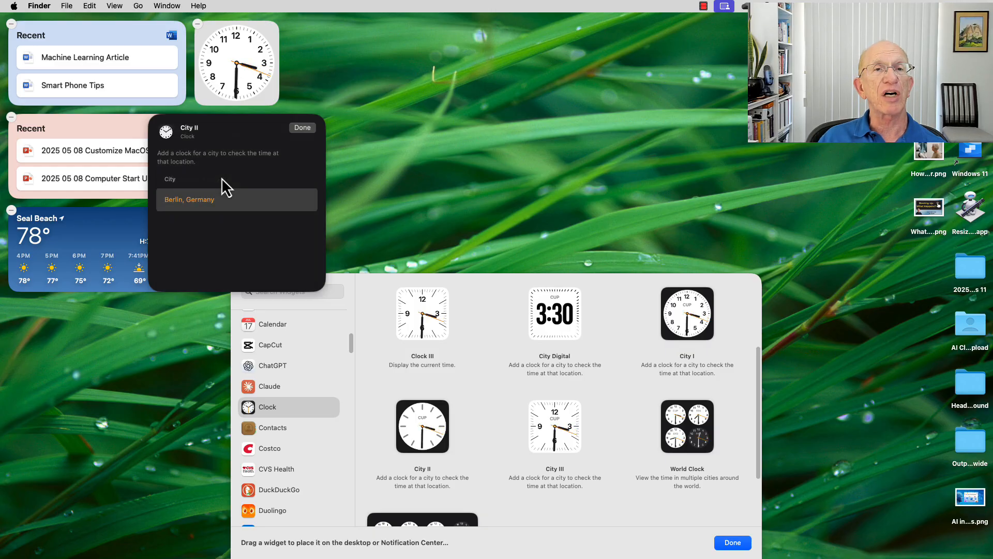
click(303, 128)
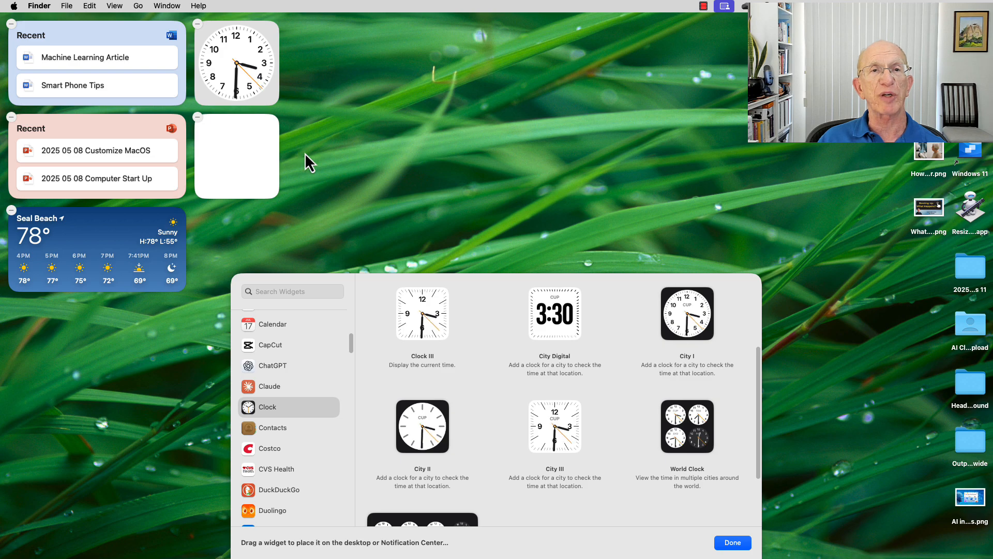
click(266, 188)
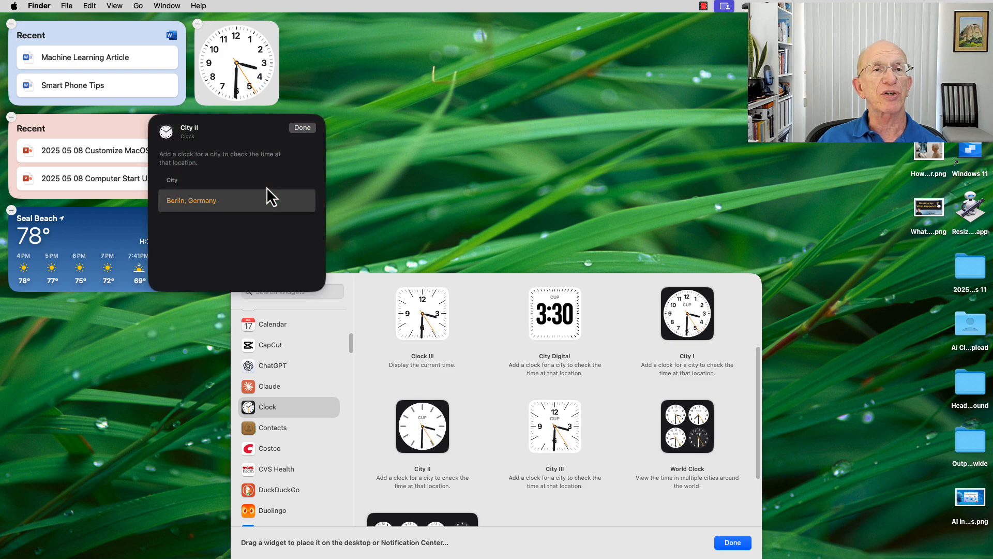
click(304, 128)
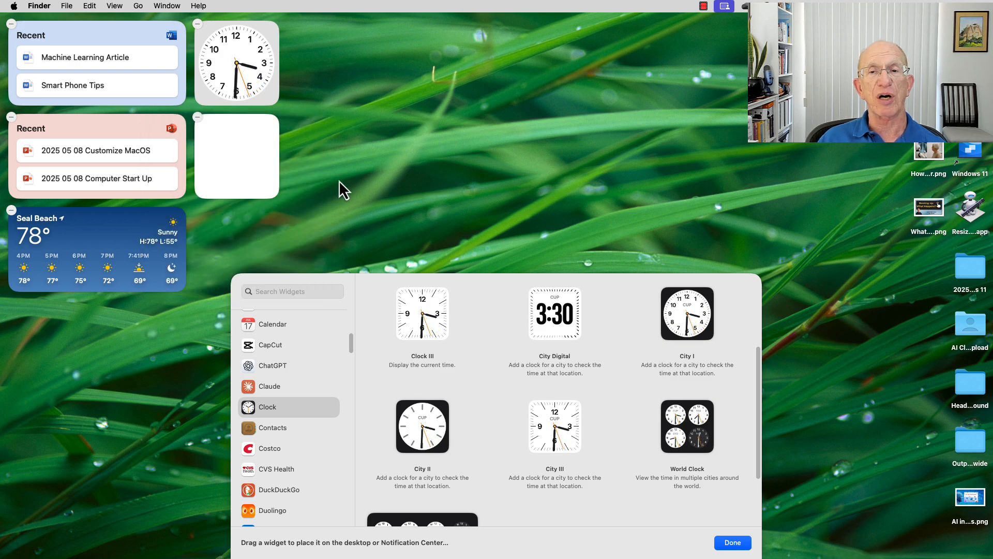
Close the widget gallery, open the Clock app from the City II widget, and dismiss its World Clock window
scroll(501, 298, down, 3)
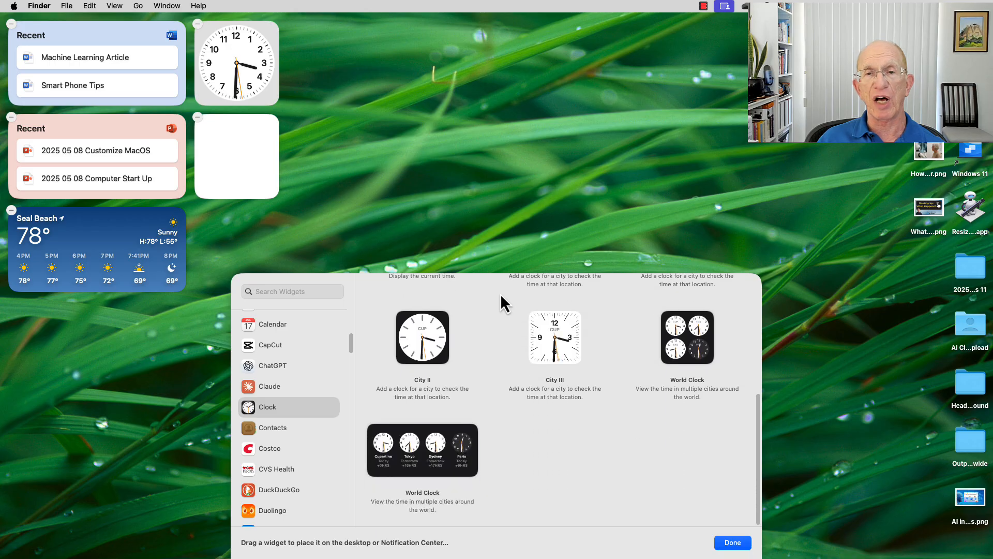
click(739, 543)
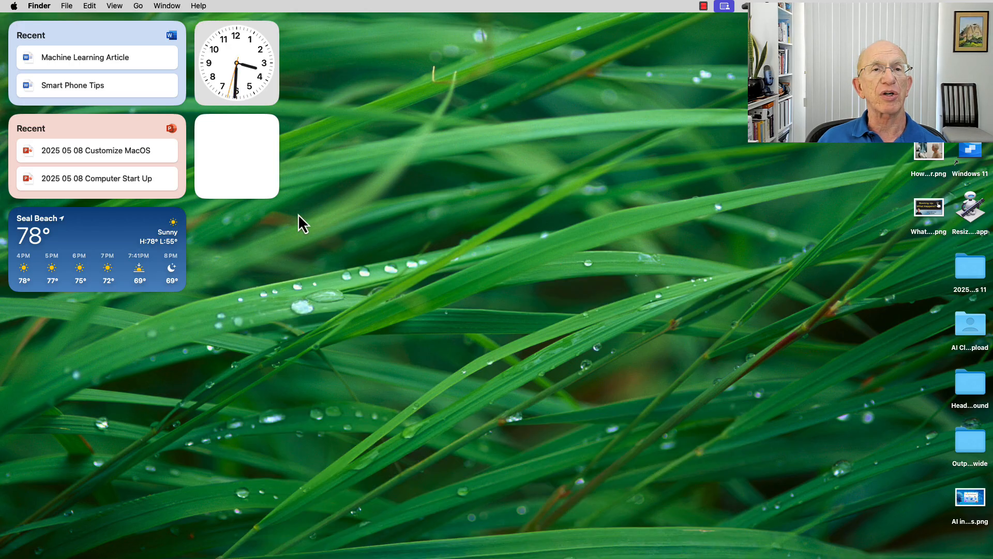
click(241, 171)
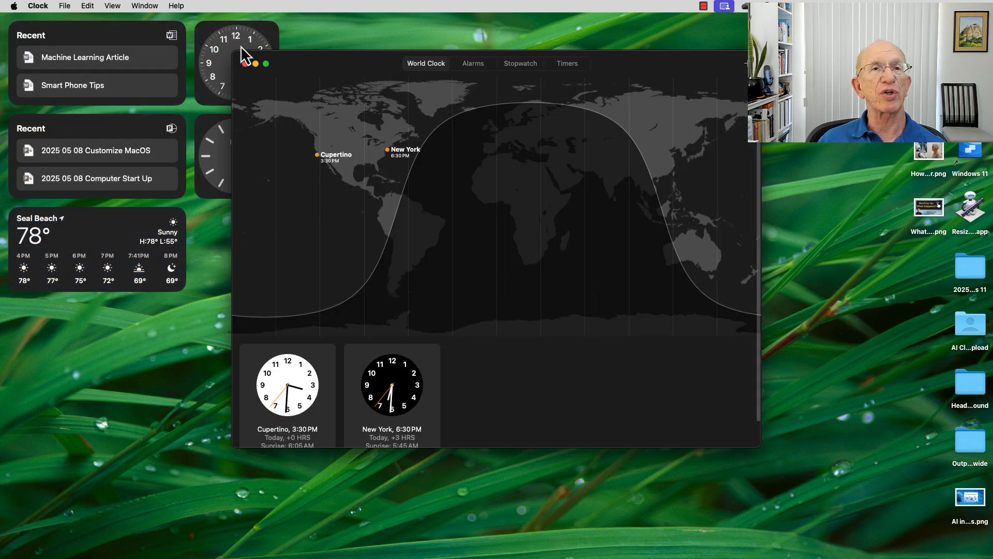
click(253, 63)
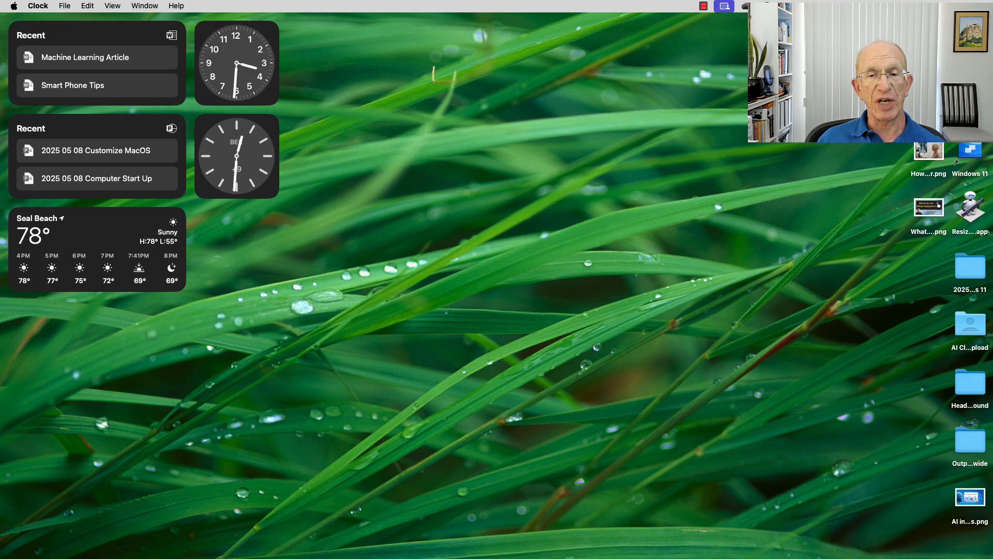
Switch to Safari to view its window over the desktop widgets, and close that window
mouse_move(497, 551)
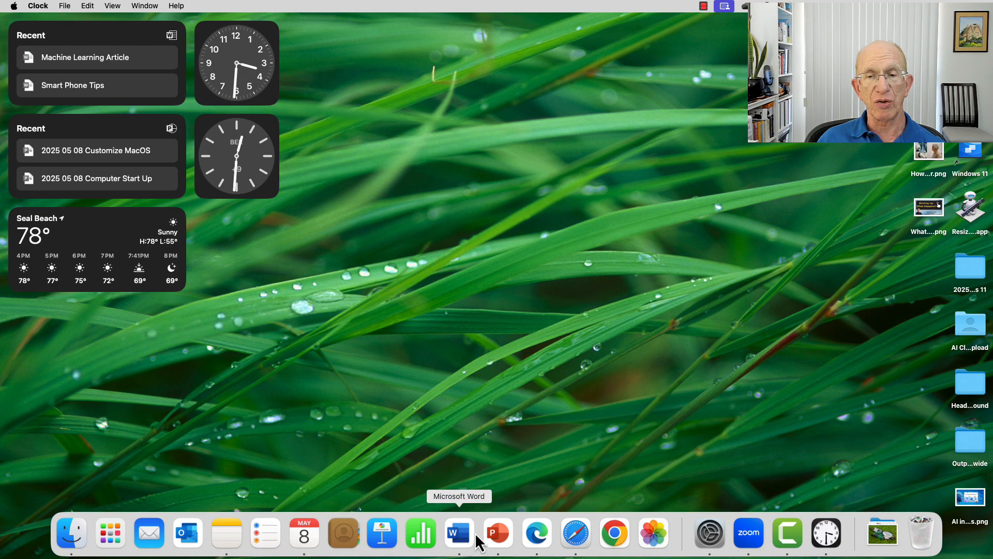
click(575, 533)
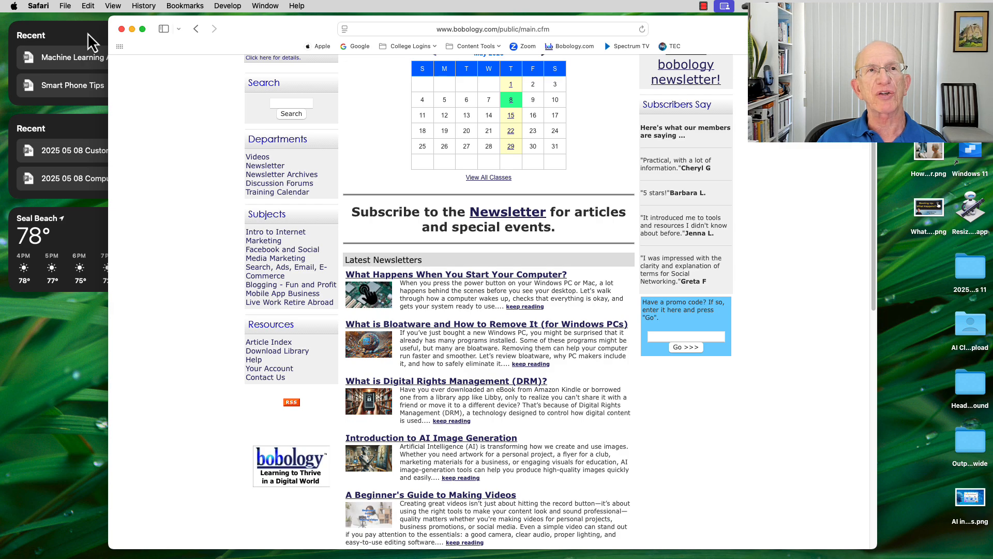
click(121, 29)
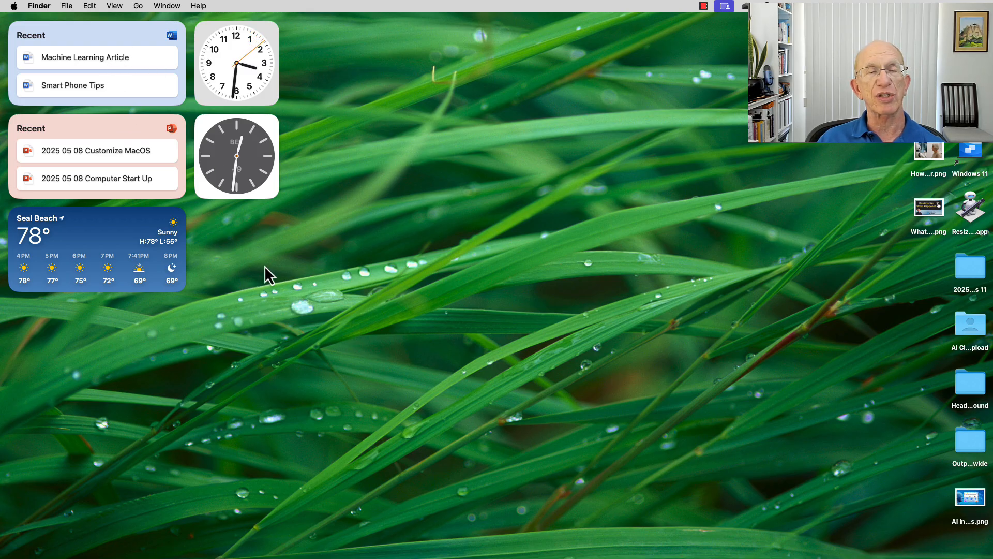
Reopen the widget gallery, browse its apps, and view the widgets offered for Google Photos and Google Calendar
right_click(515, 254)
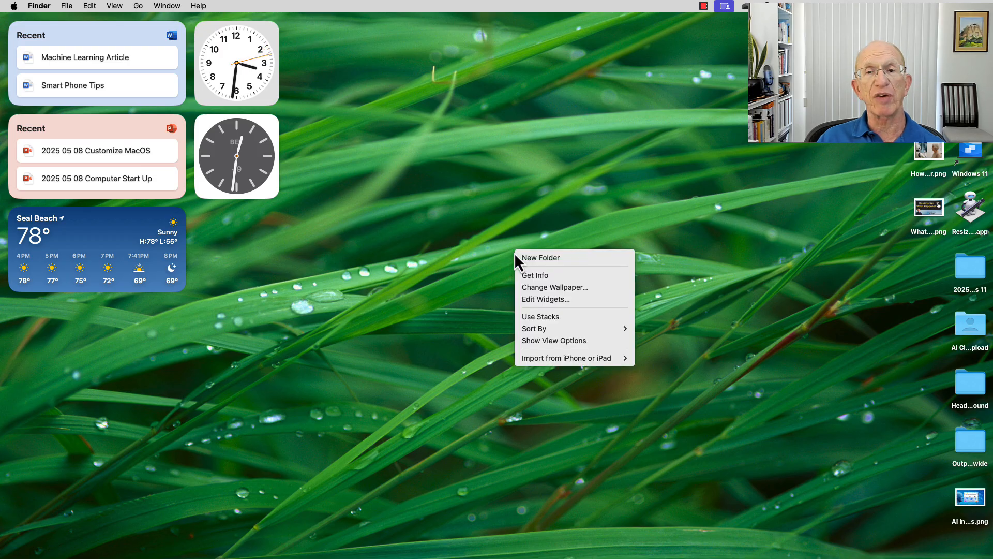
click(546, 299)
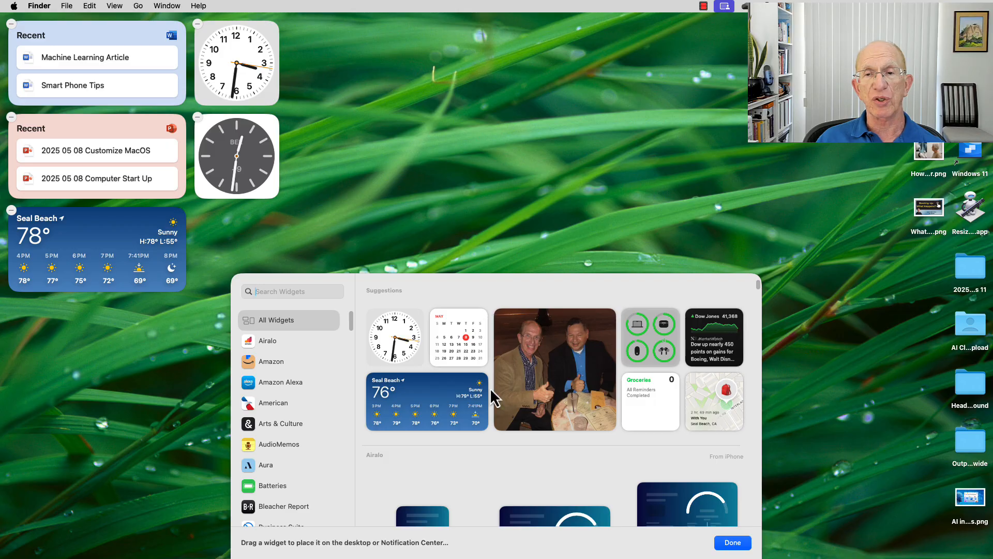
scroll(490, 387, down, 4)
scroll(489, 387, down, 8)
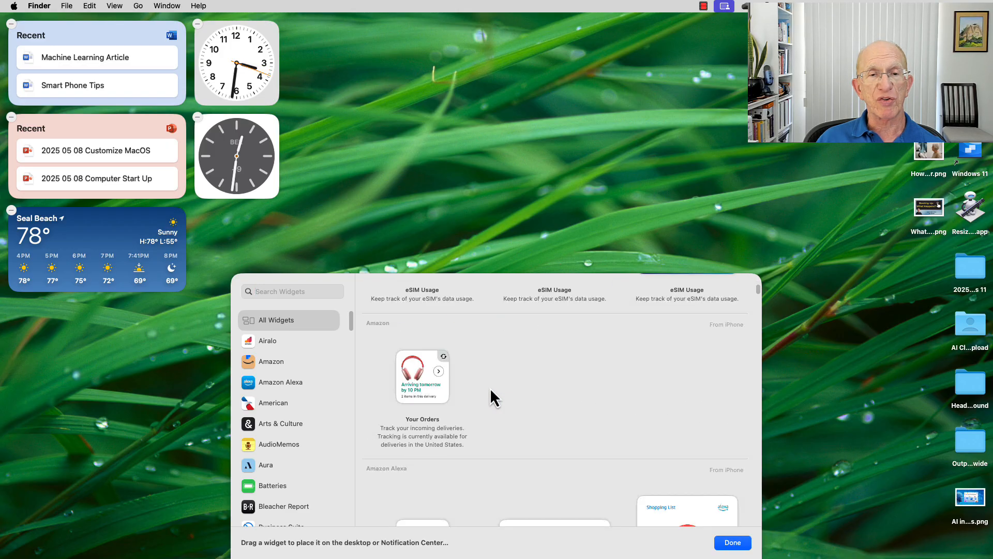
scroll(305, 422, down, 5)
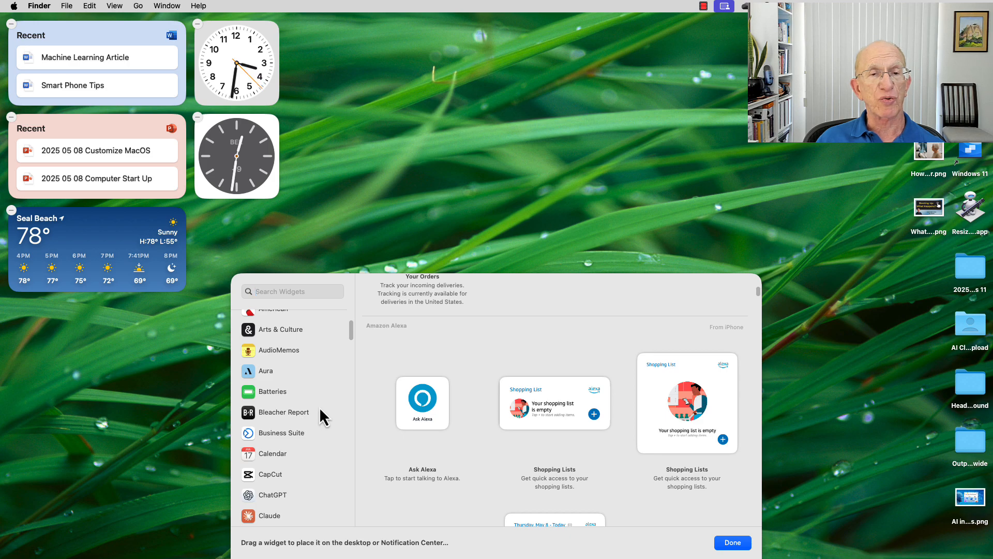
scroll(310, 434, down, 7)
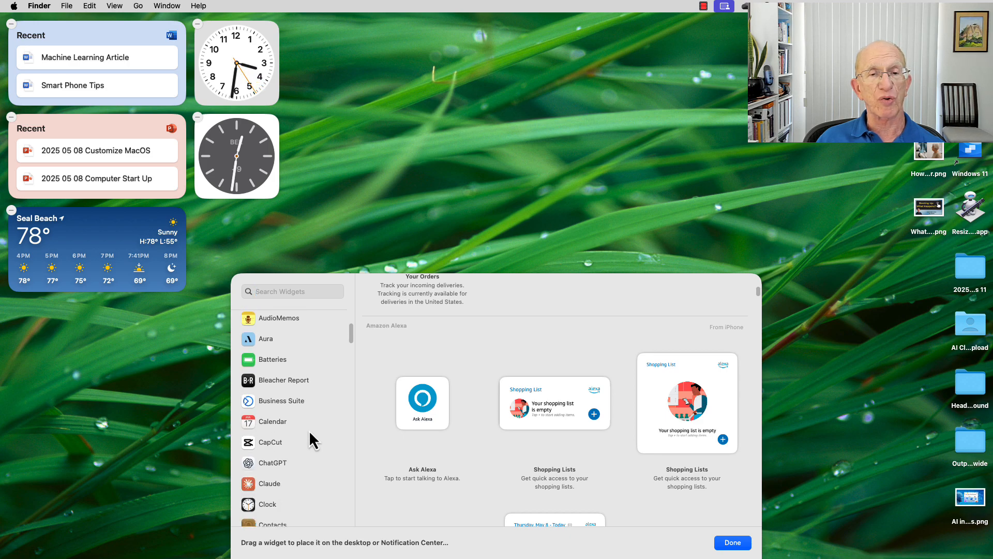
scroll(310, 433, down, 9)
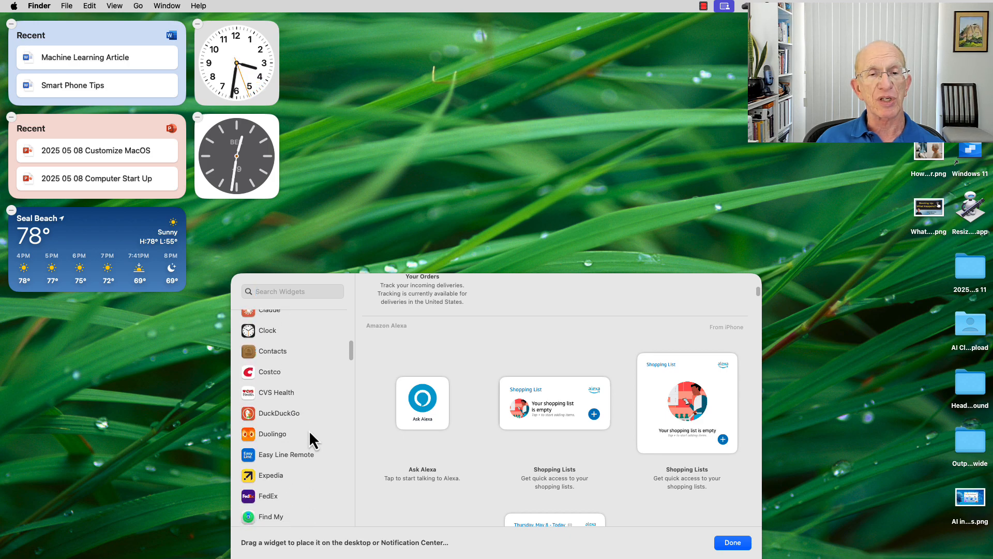
scroll(308, 430, down, 6)
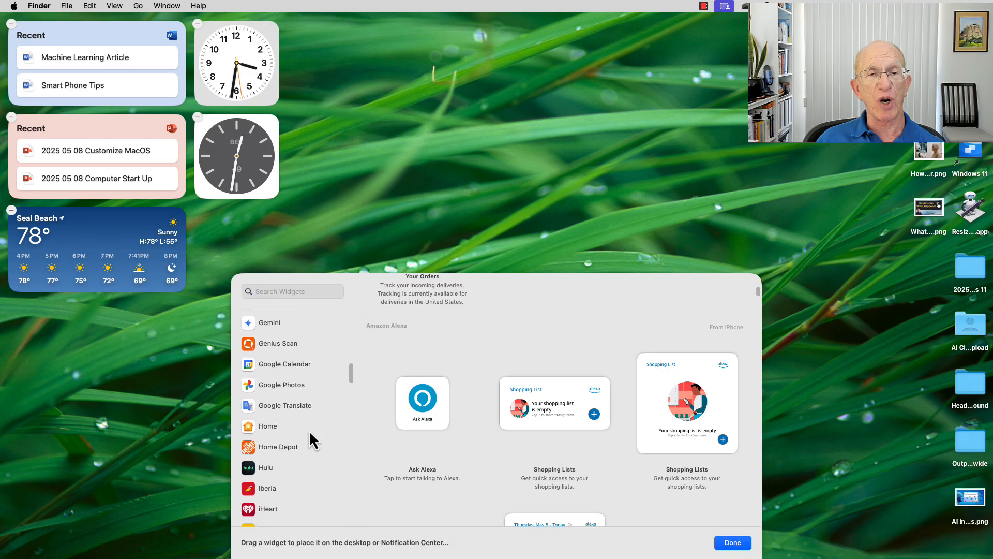
click(302, 388)
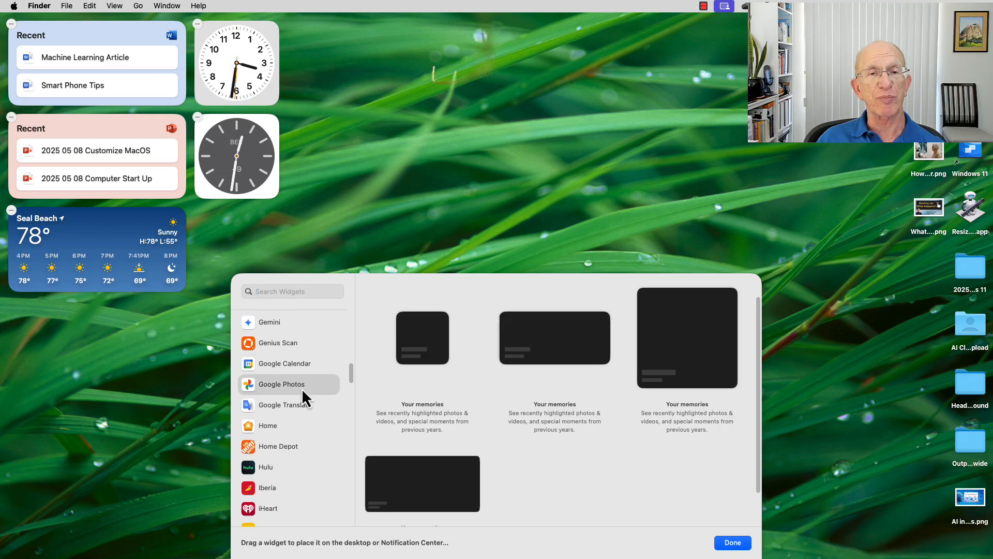
click(303, 366)
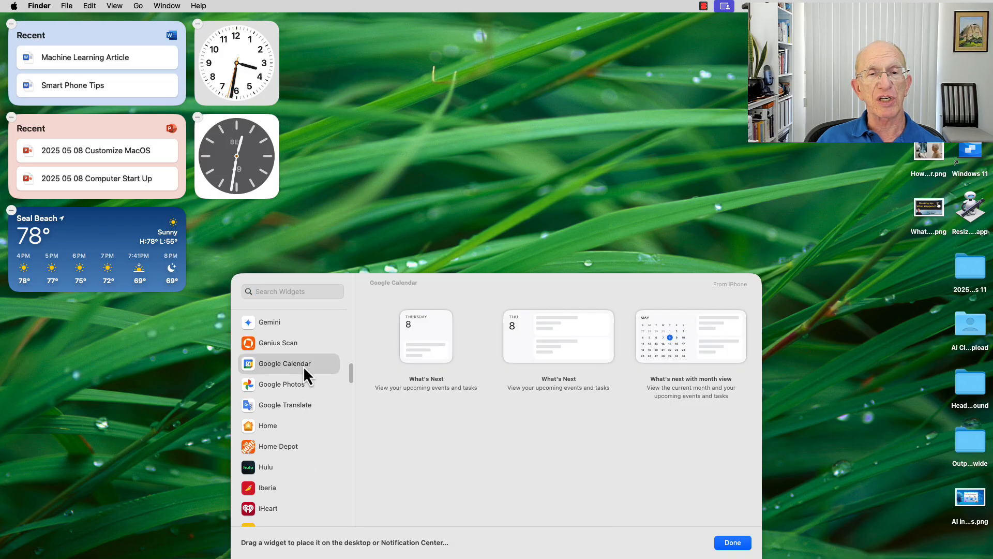
Browse further through the gallery's app list and view the widgets offered for Microsoft Word
scroll(306, 451, down, 3)
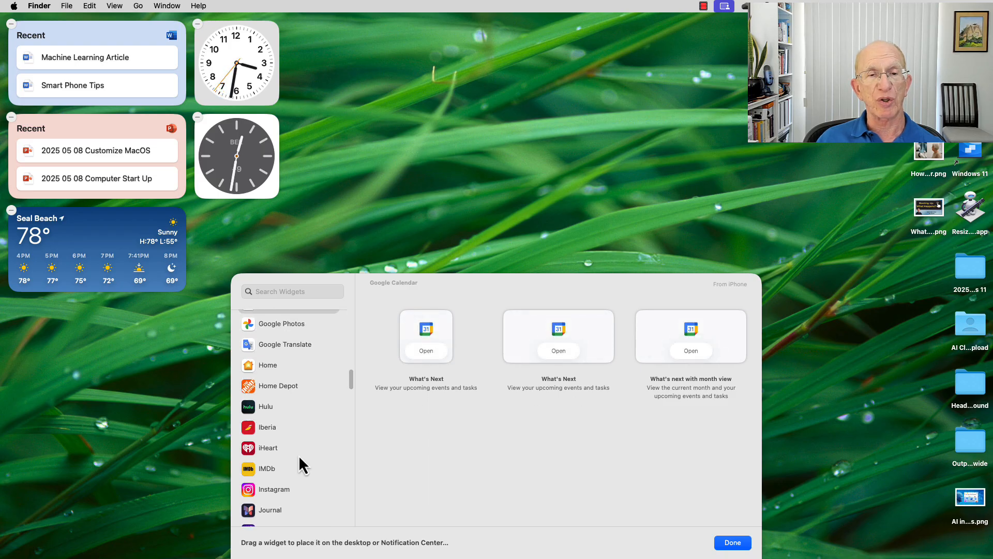
scroll(299, 455, down, 3)
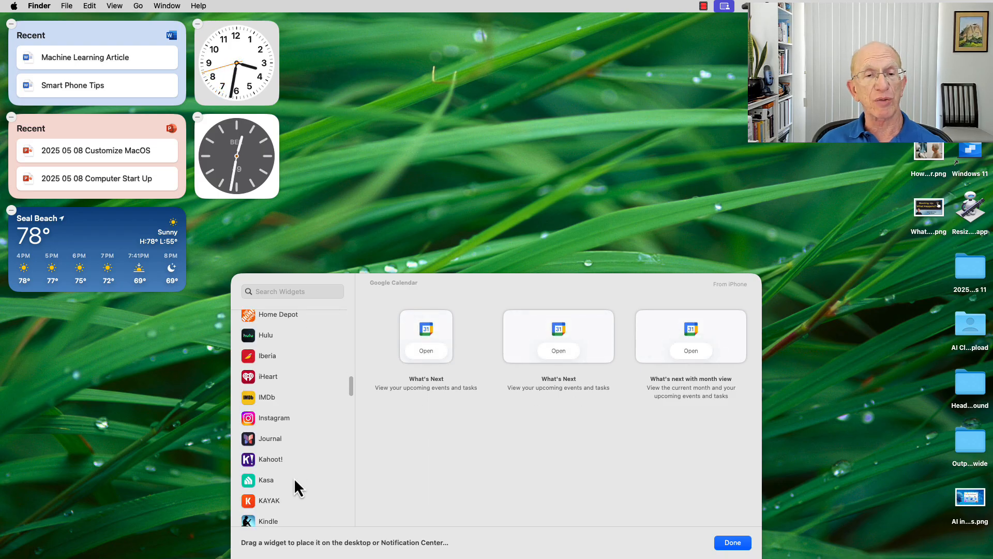
scroll(294, 480, down, 3)
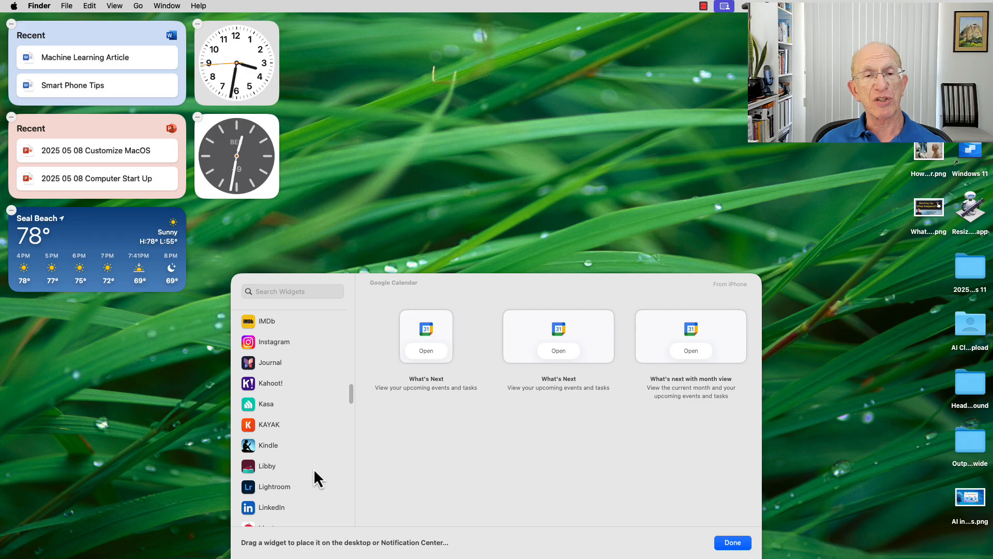
scroll(313, 468, down, 2)
scroll(324, 469, down, 4)
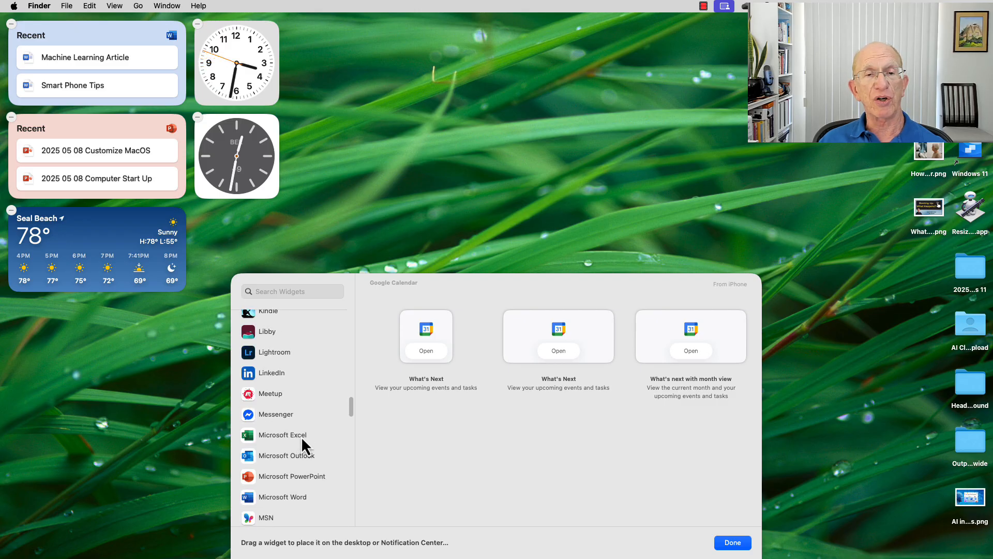
click(306, 498)
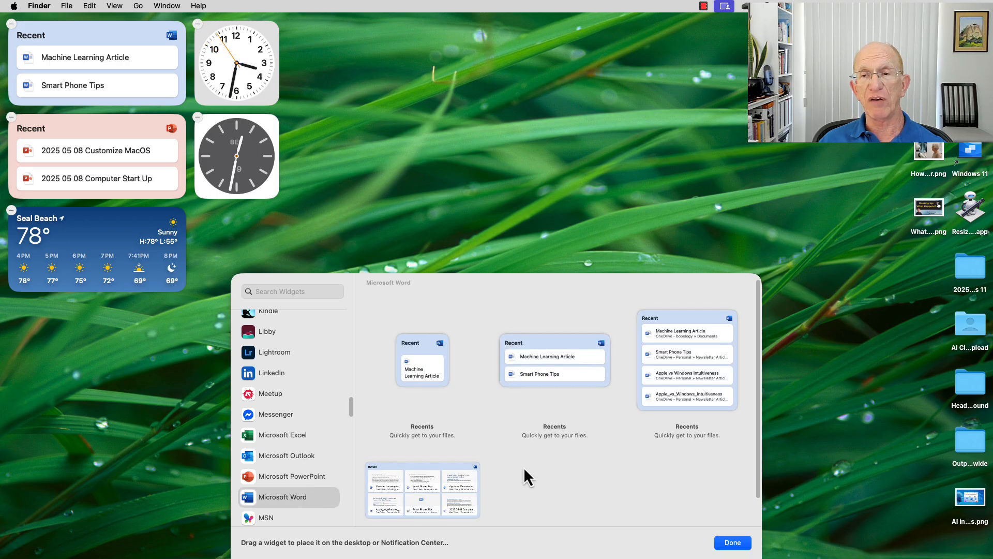
Add Word's largest Recents widget with six documents to the desktop, place it beside the upper clock, and remove it again
mouse_move(420, 461)
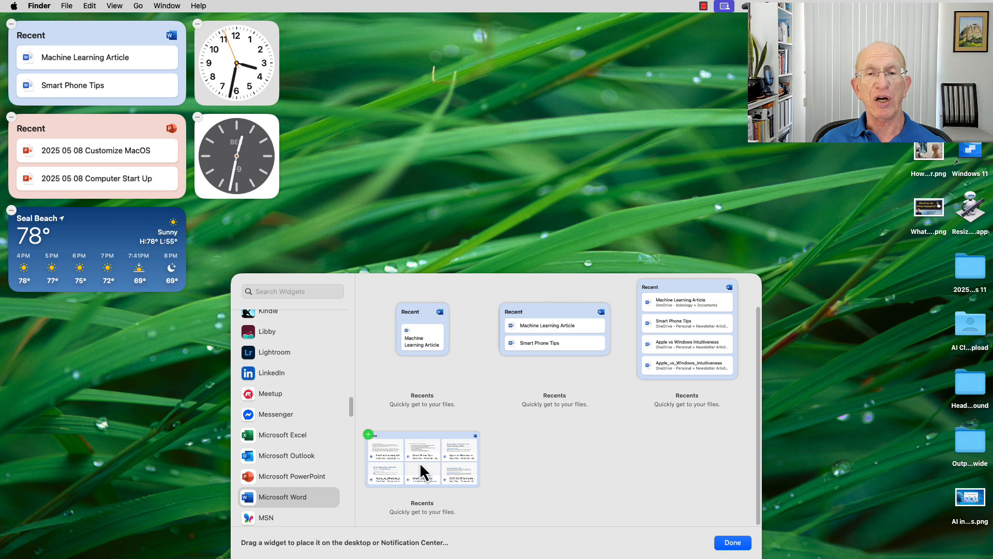
scroll(438, 454, up, 2)
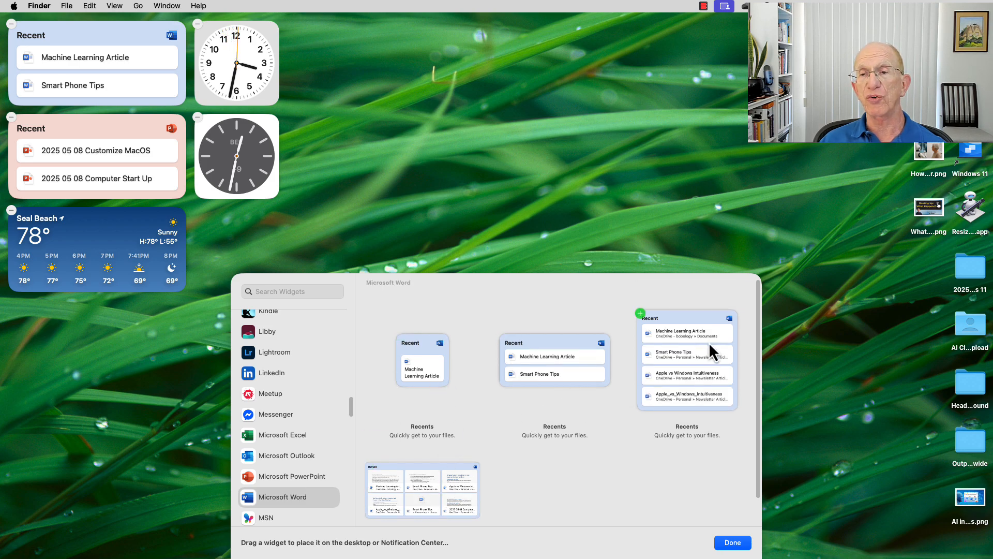
mouse_move(410, 483)
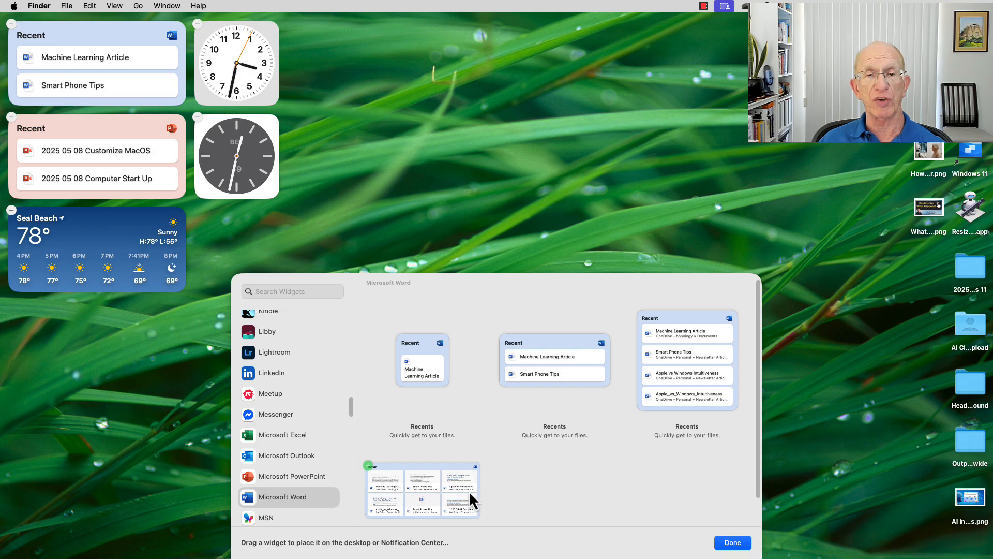
click(367, 464)
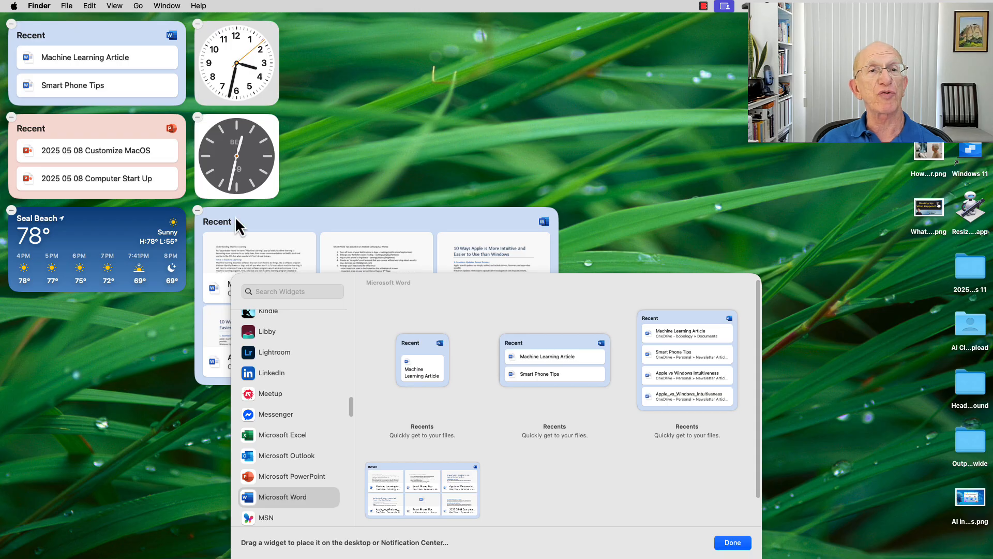
drag(273, 217, 373, 30)
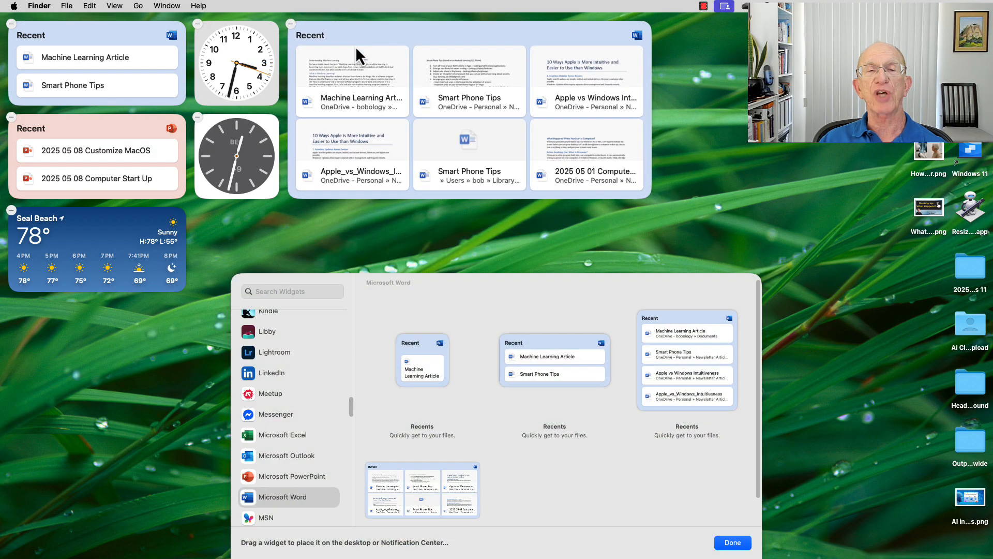
click(292, 24)
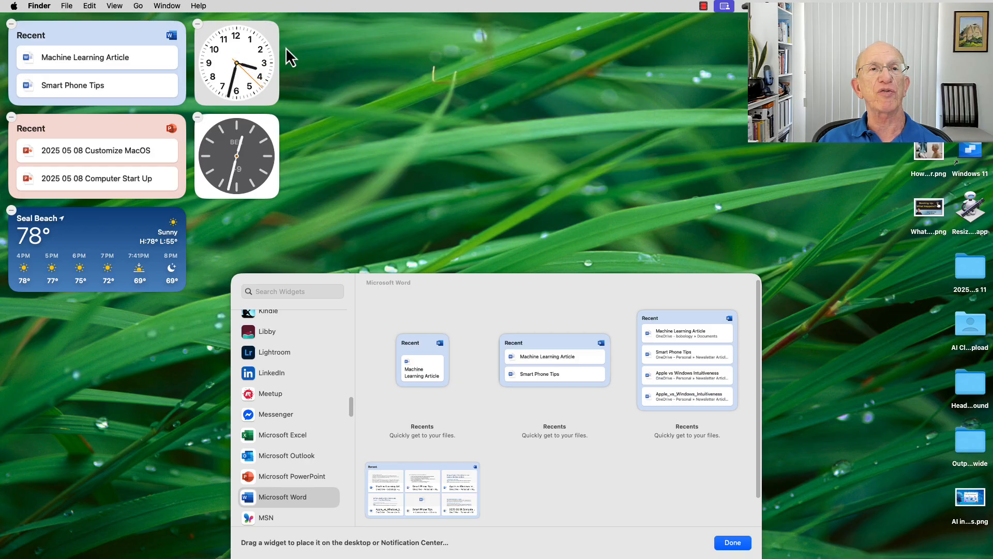
Remove both clock widgets and the Seal Beach weather widget from the desktop, and close the widget gallery
click(197, 117)
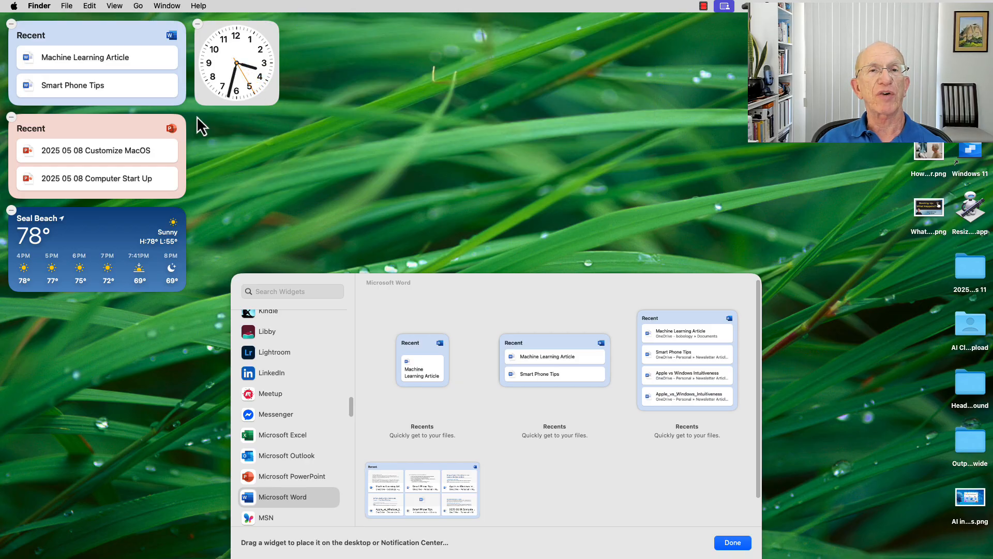
click(198, 24)
click(10, 210)
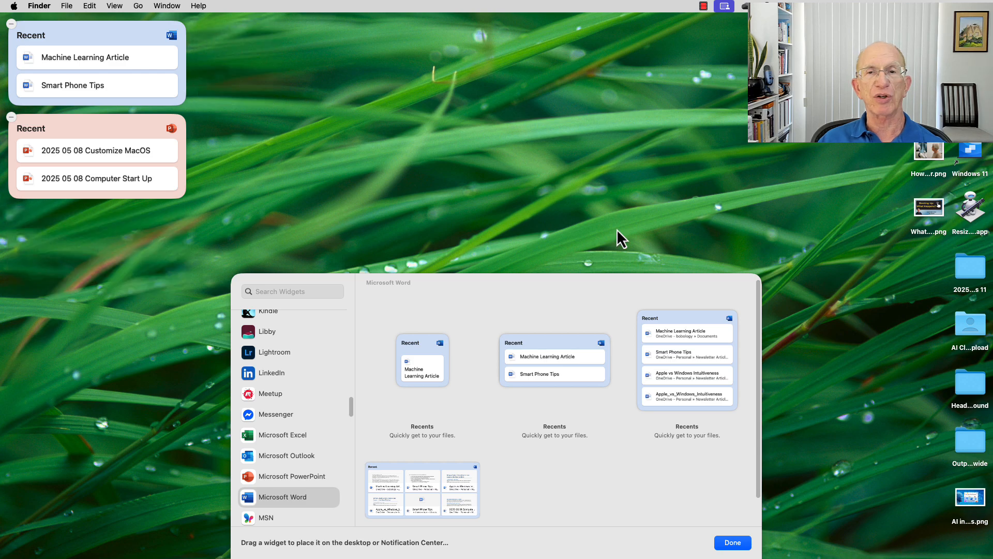
click(732, 542)
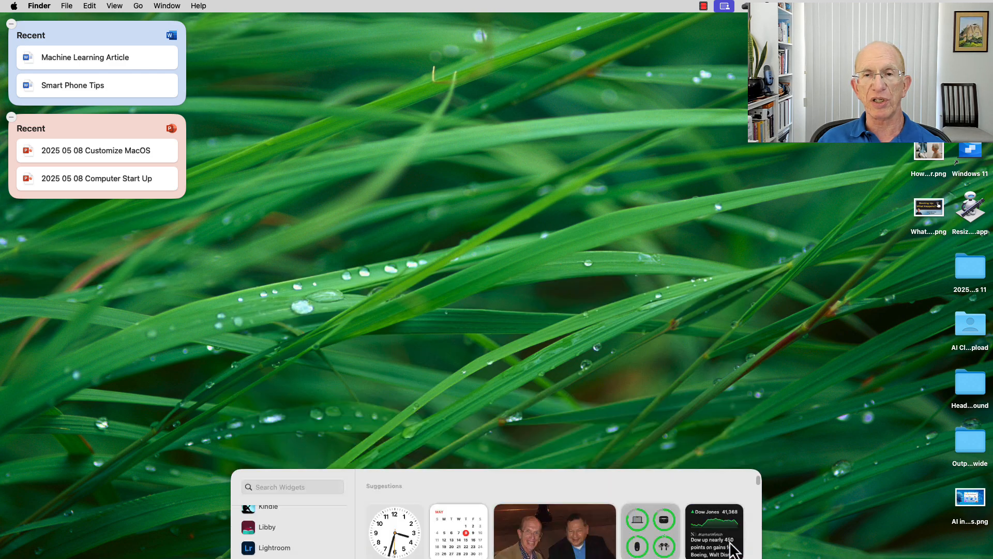
Reopen the widget gallery from the desktop to view its suggestions, and close it
right_click(434, 192)
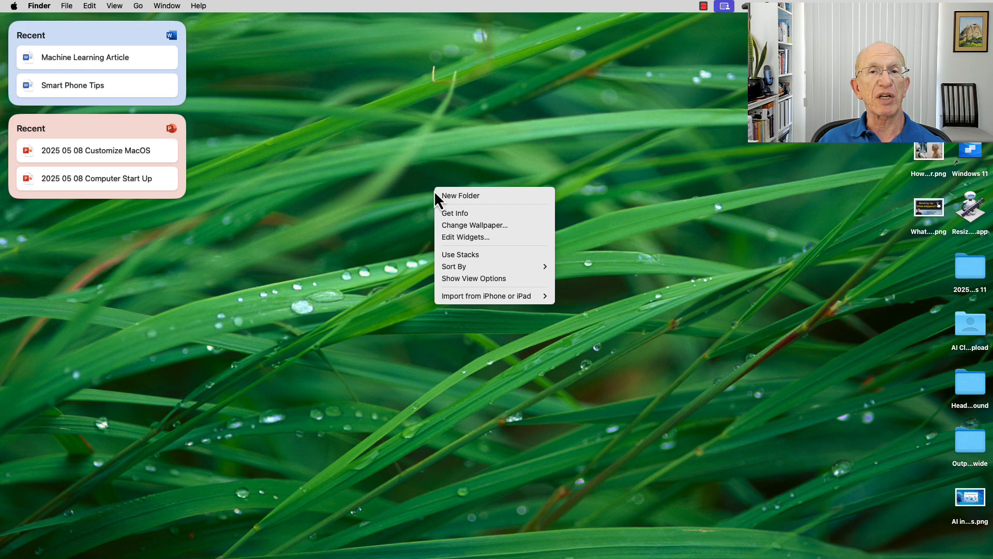
click(461, 237)
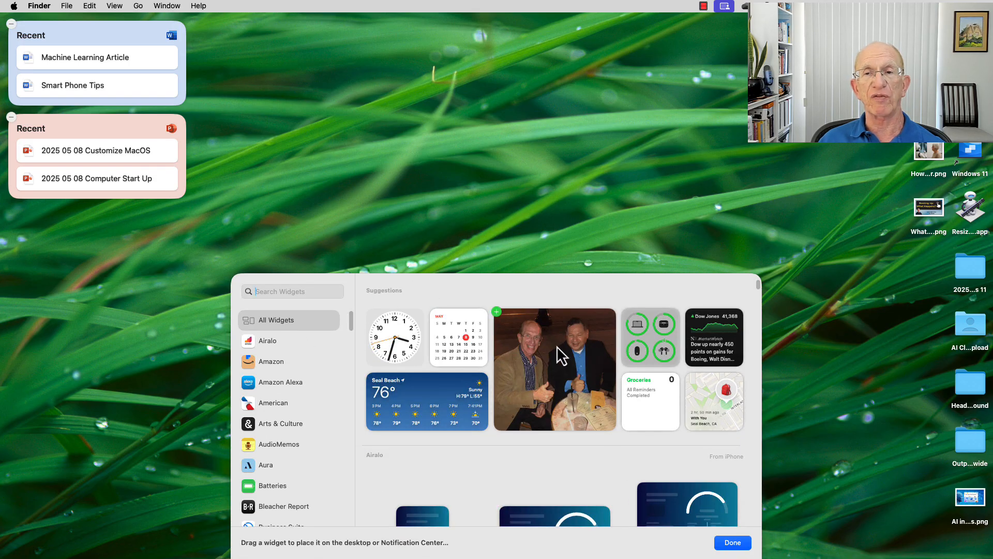
click(742, 546)
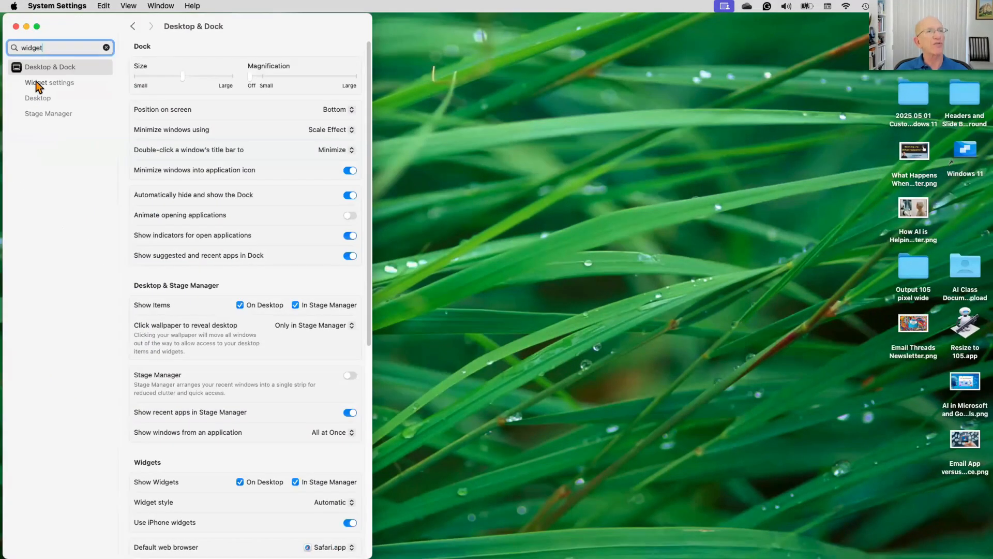
In System Settings, go to the Widget settings and move the window clear of the desktop widgets
click(38, 84)
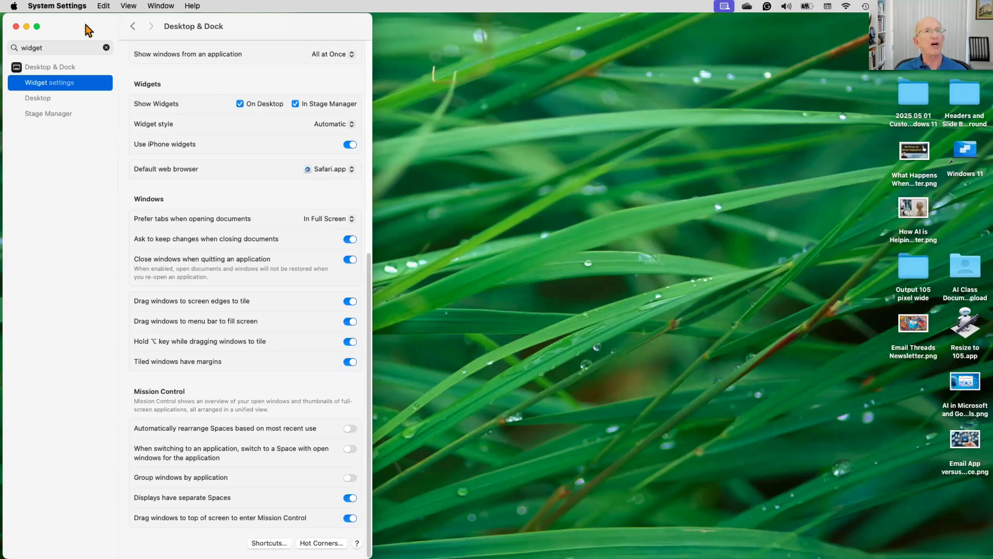
drag(85, 27, 372, 28)
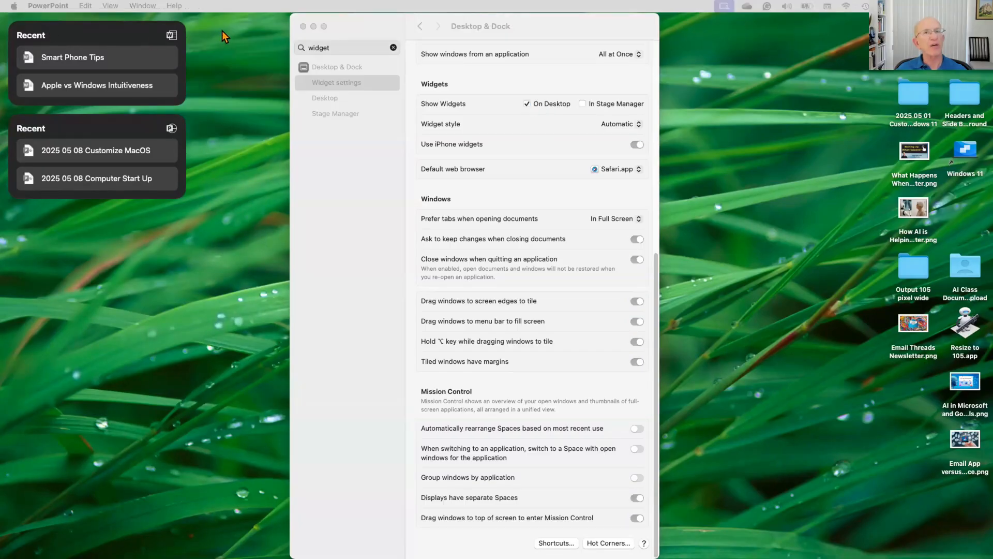
click(343, 47)
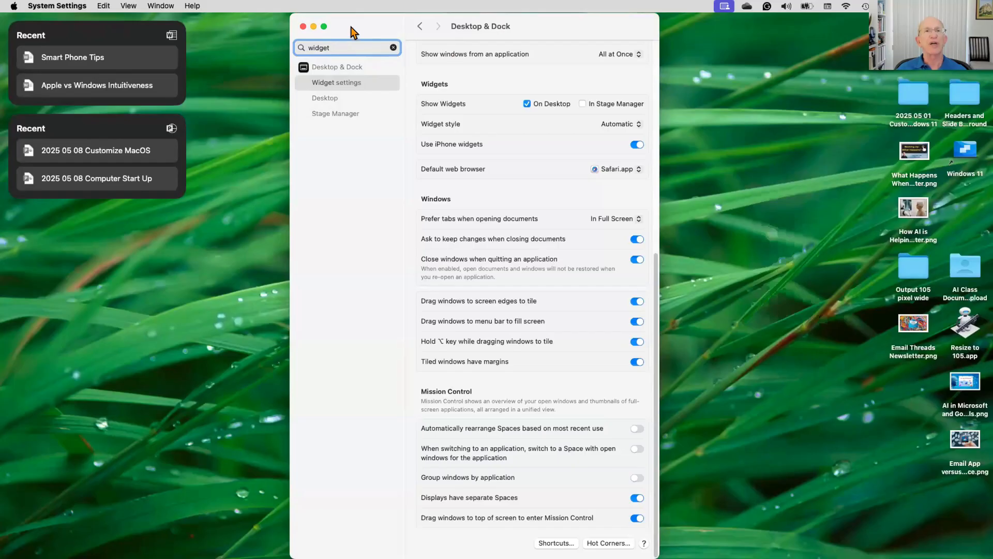
drag(351, 27, 289, 27)
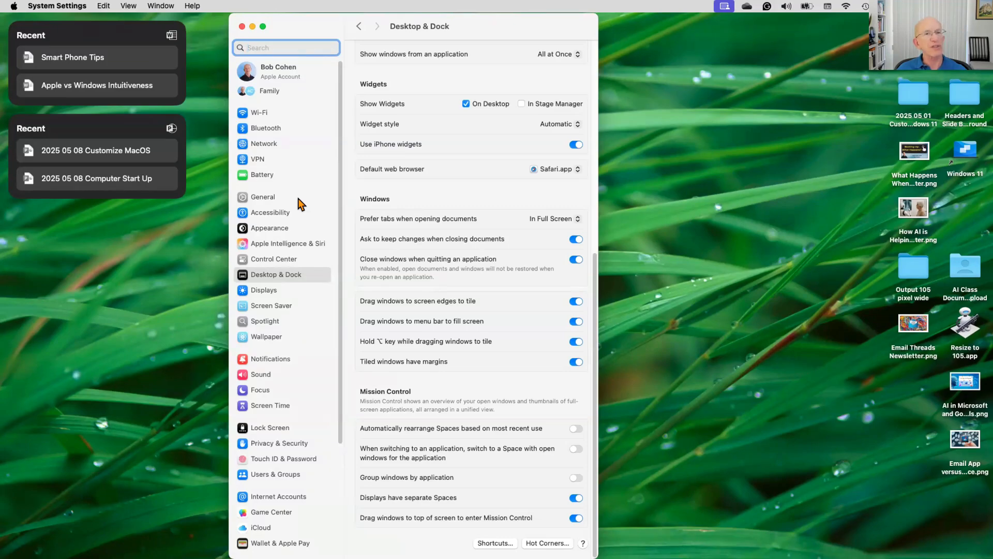
Open the Hot Corners settings of Desktop & Dock, review the actions available for the Desktop corner, keep Desktop, and close the dialog
click(295, 275)
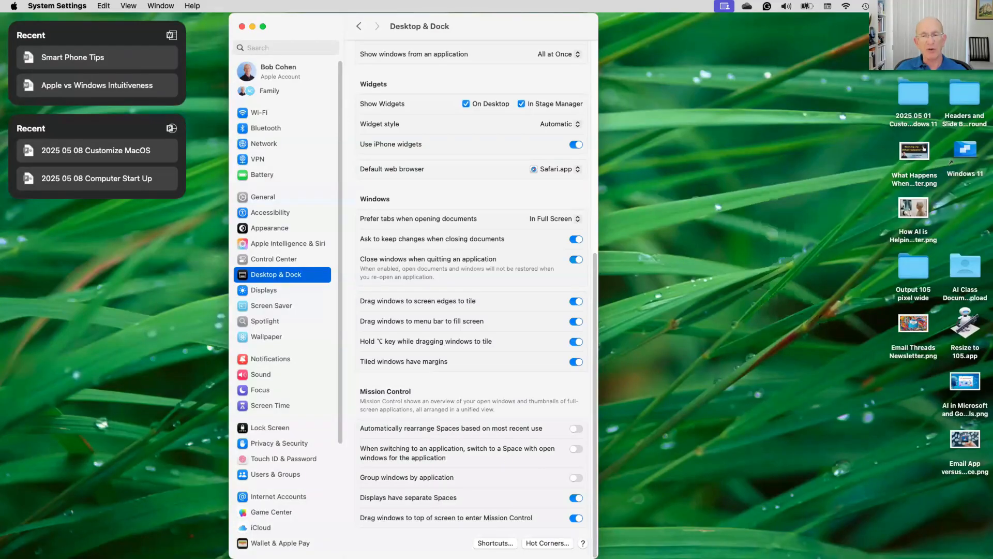
click(548, 543)
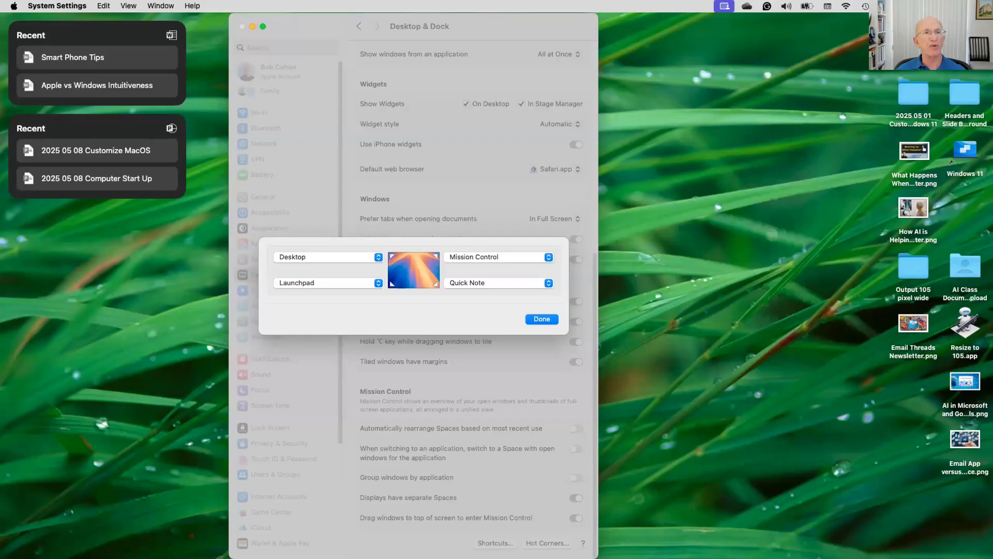
click(379, 257)
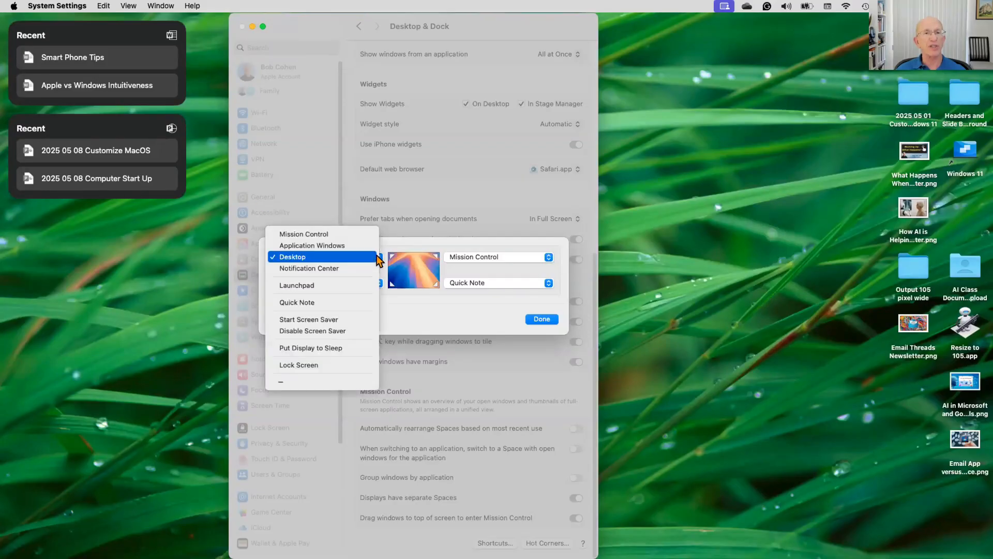
click(345, 255)
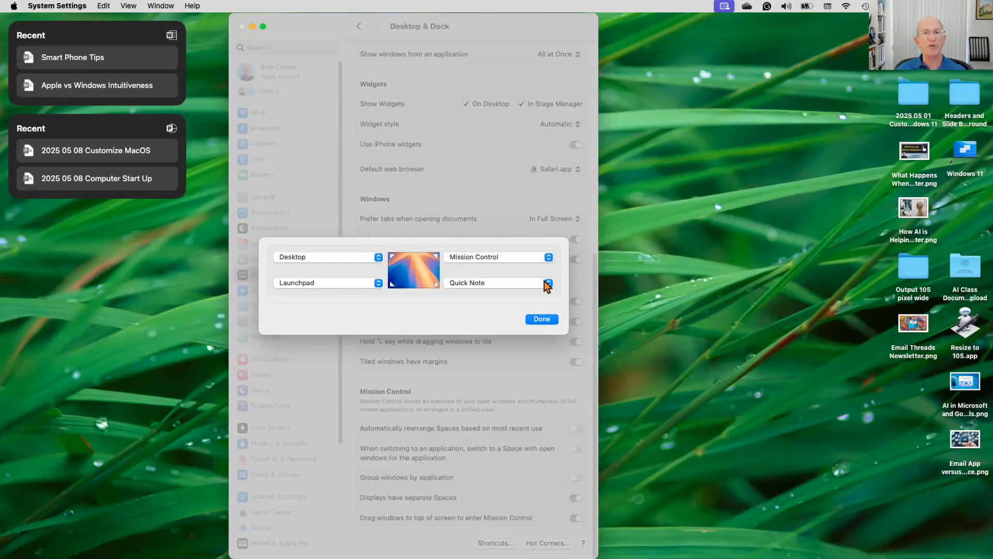
click(538, 319)
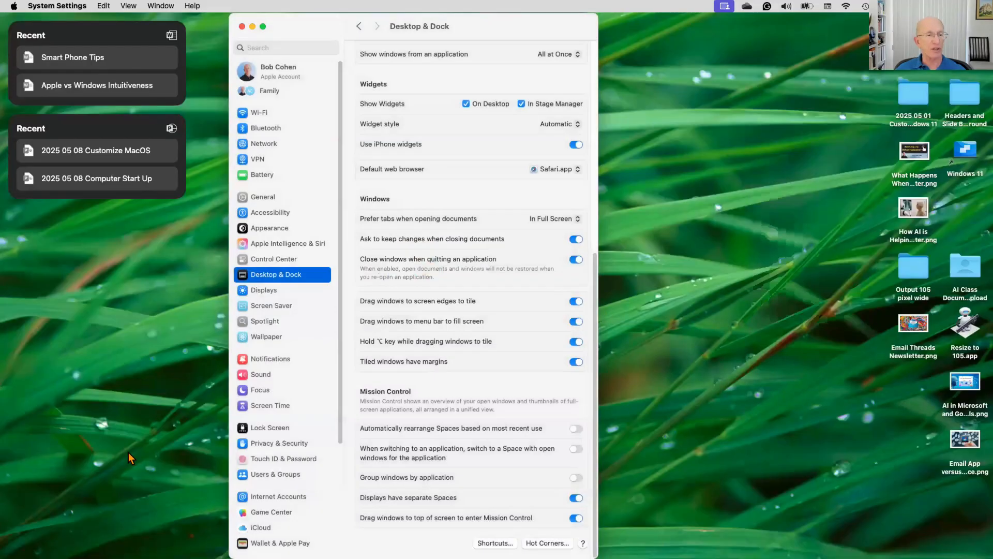
Trigger the Launchpad and Mission Control hot corners to view each one, and dismiss both views
mouse_move(0, 558)
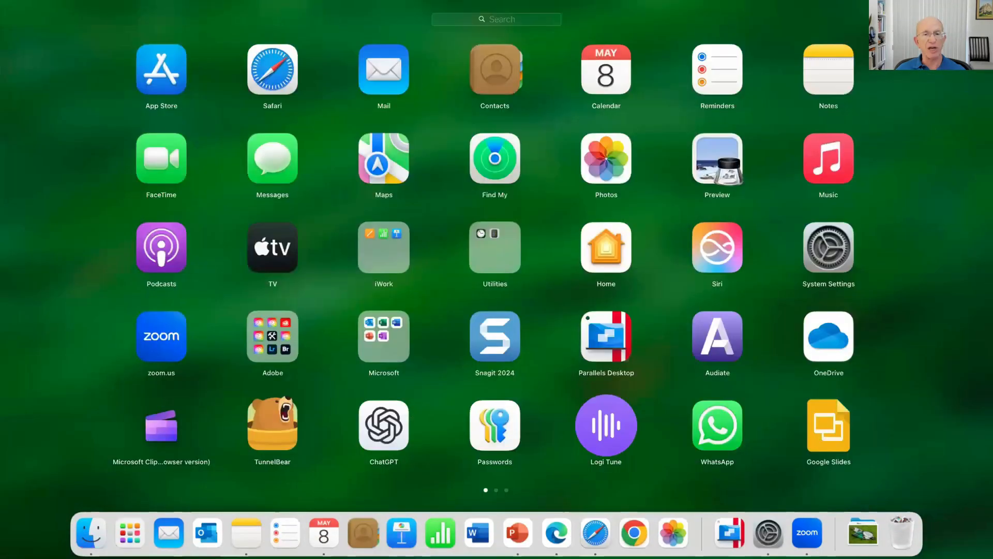
click(58, 288)
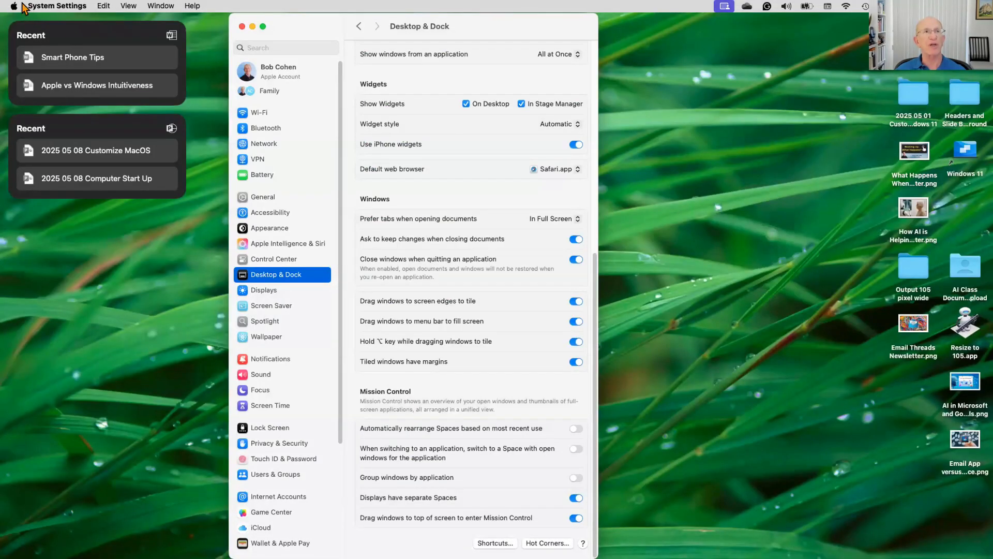
mouse_move(992, 1)
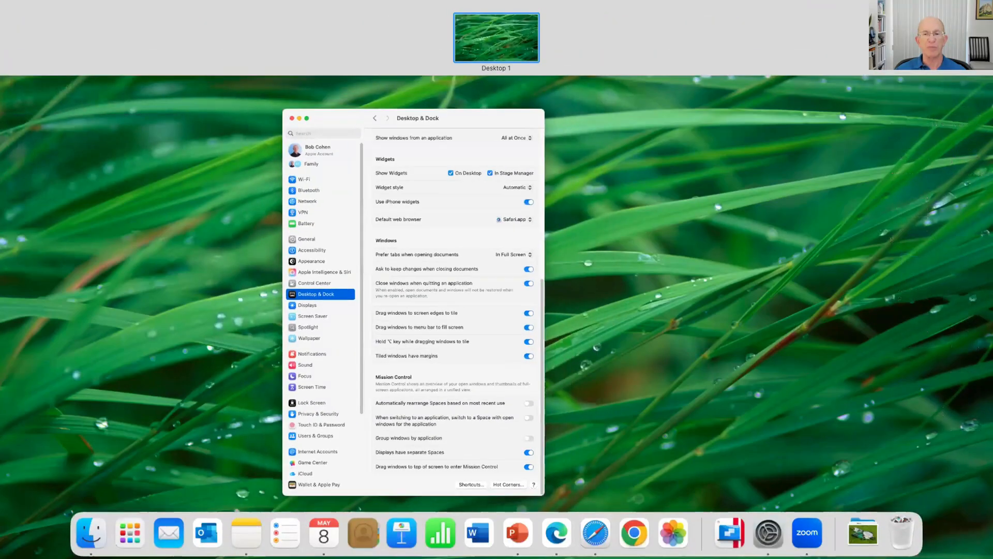
click(803, 268)
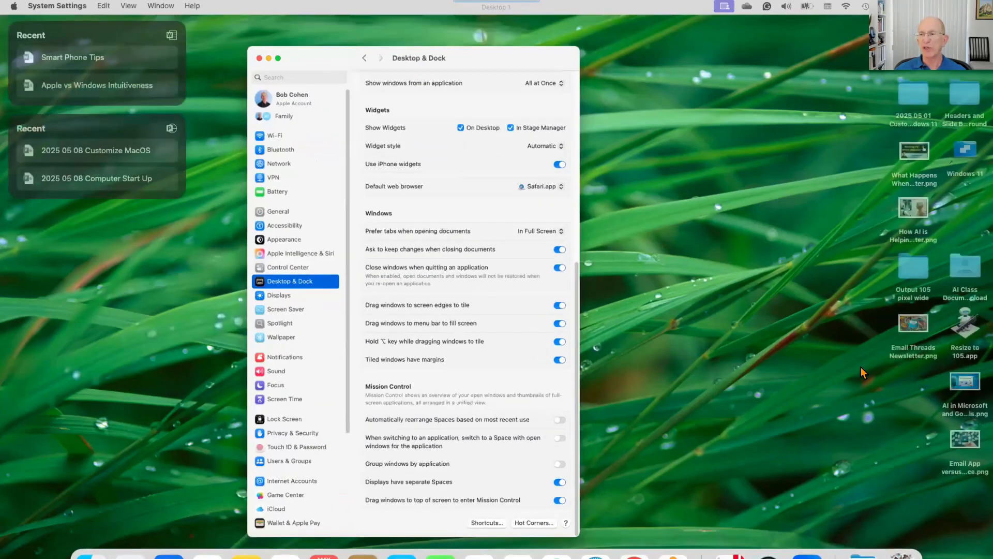
Open a Quick Note from its hot corner and close the new note, doing this twice
mouse_move(992, 557)
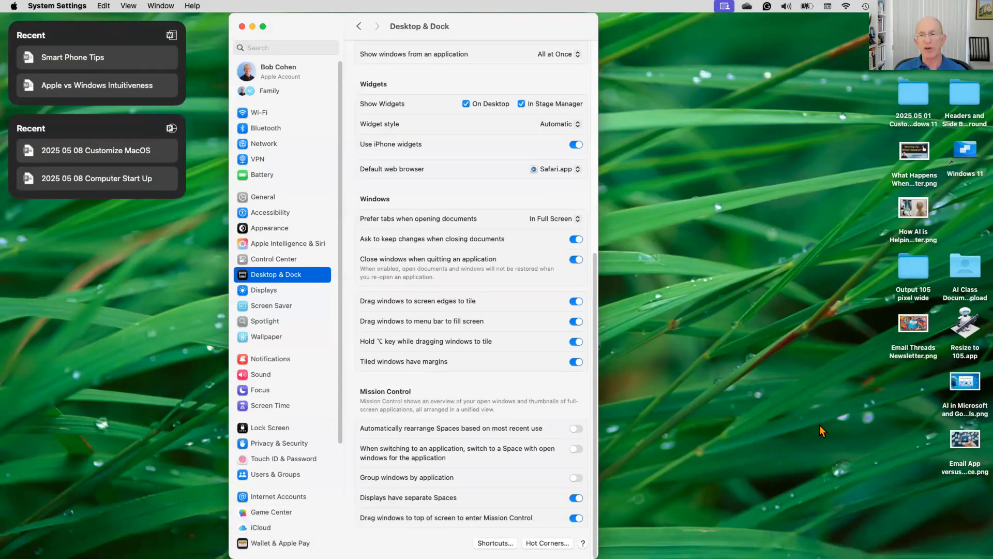
mouse_move(975, 543)
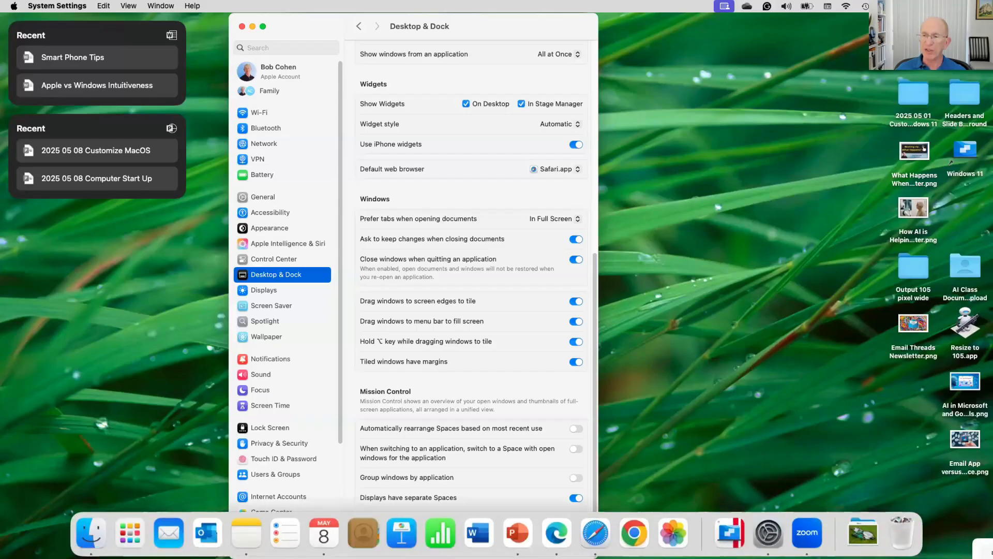
click(991, 555)
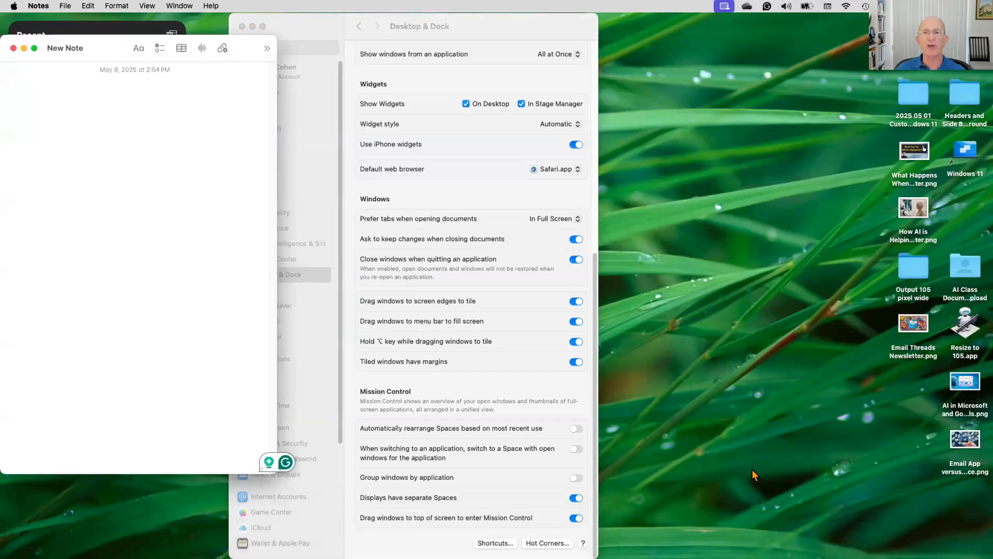
click(13, 48)
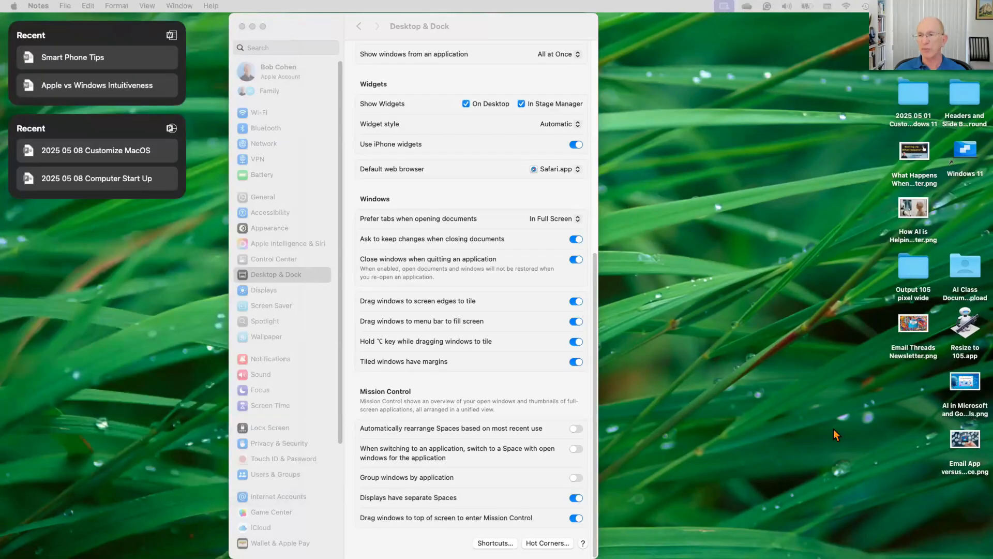
mouse_move(992, 557)
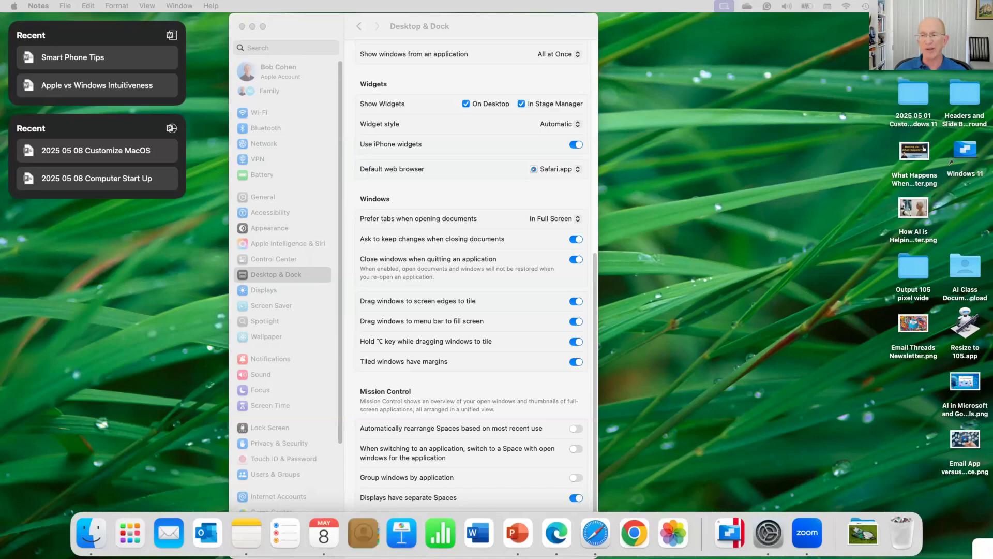
click(983, 549)
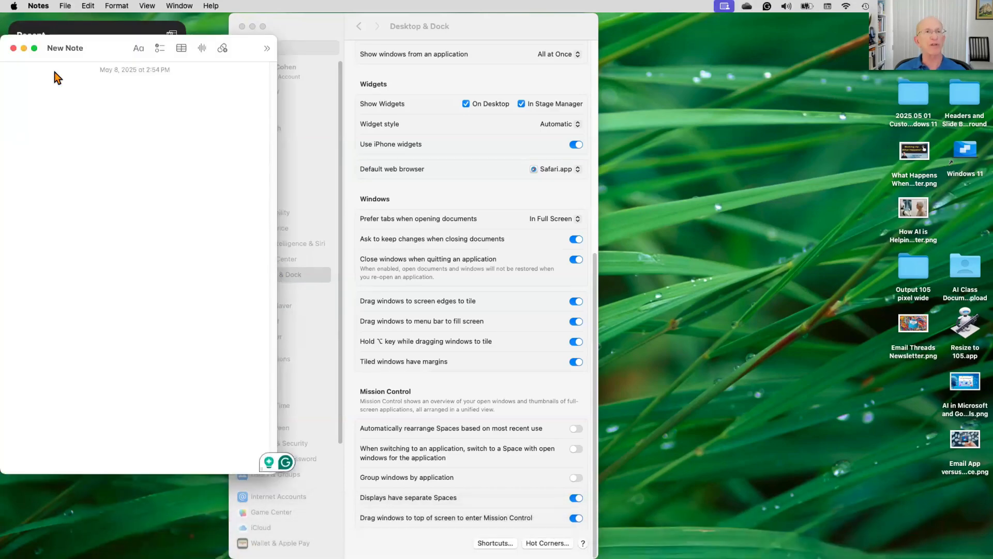
click(13, 48)
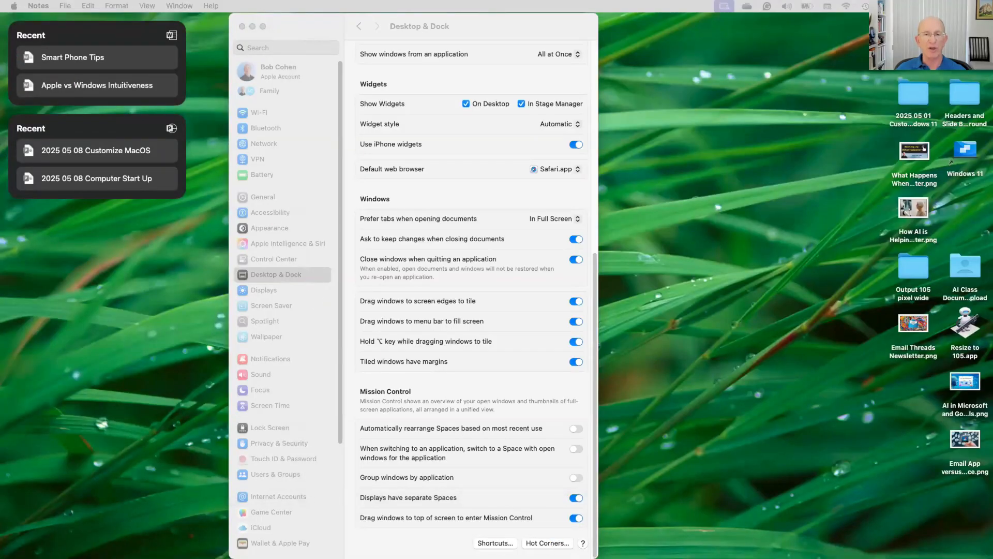
View the Keyboard & Mouse Shortcuts for Mission Control, application windows and Show Desktop, and close the dialog
click(495, 542)
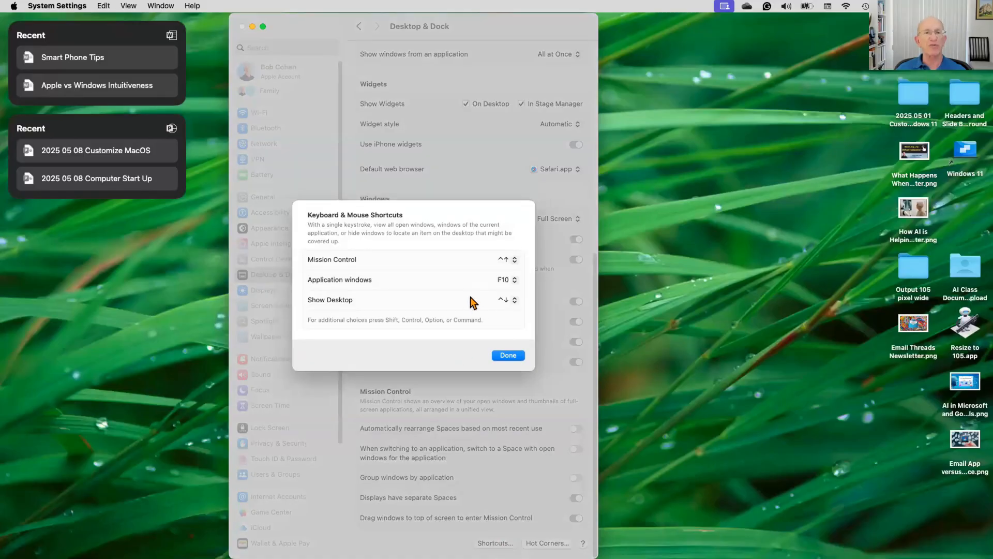
click(508, 355)
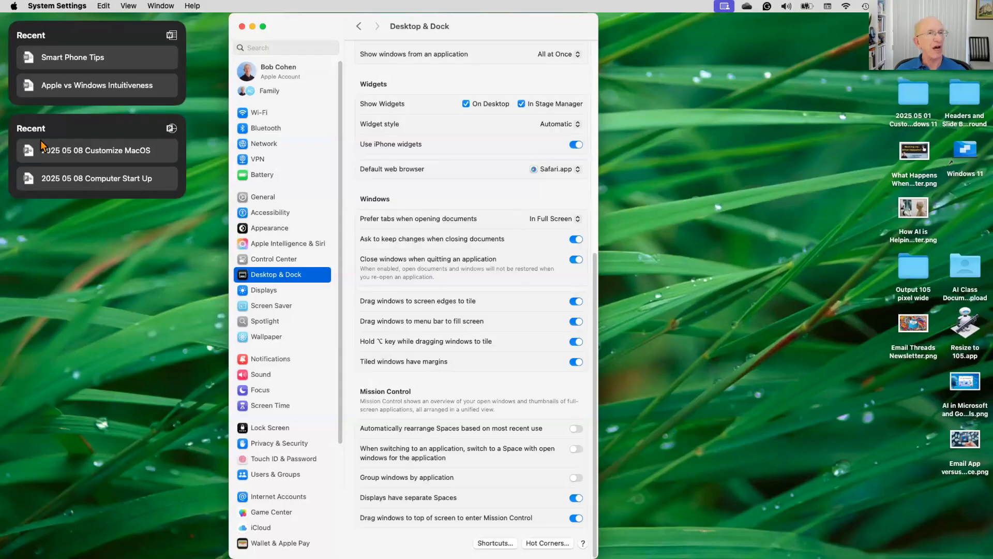
Search the system settings for "battery" and open the Battery settings
click(13, 6)
click(13, 6)
click(273, 46)
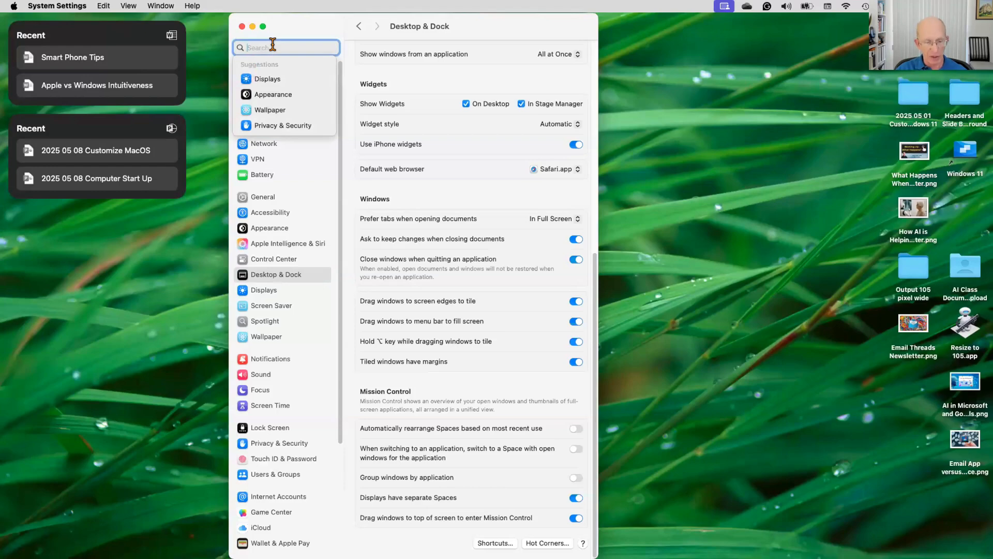
text(battery)
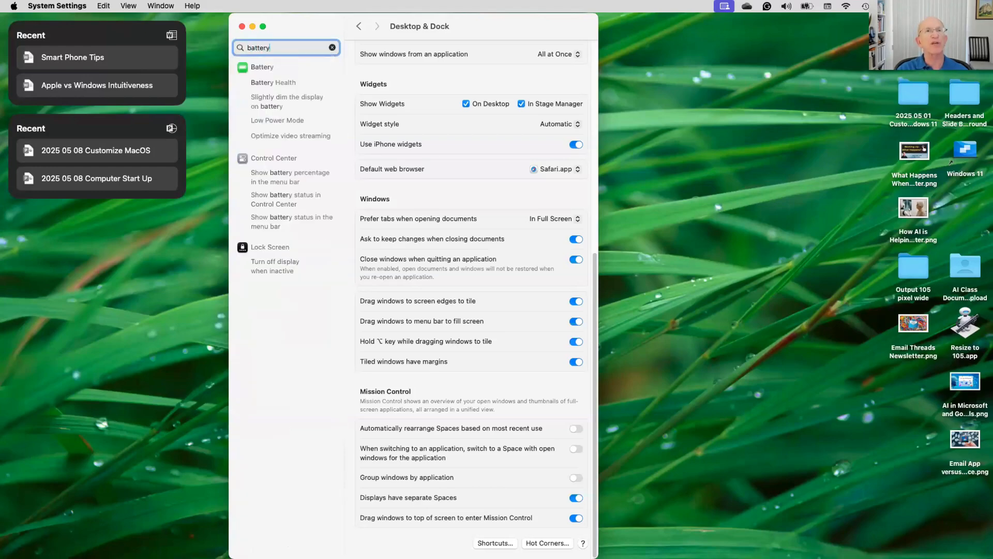
click(269, 70)
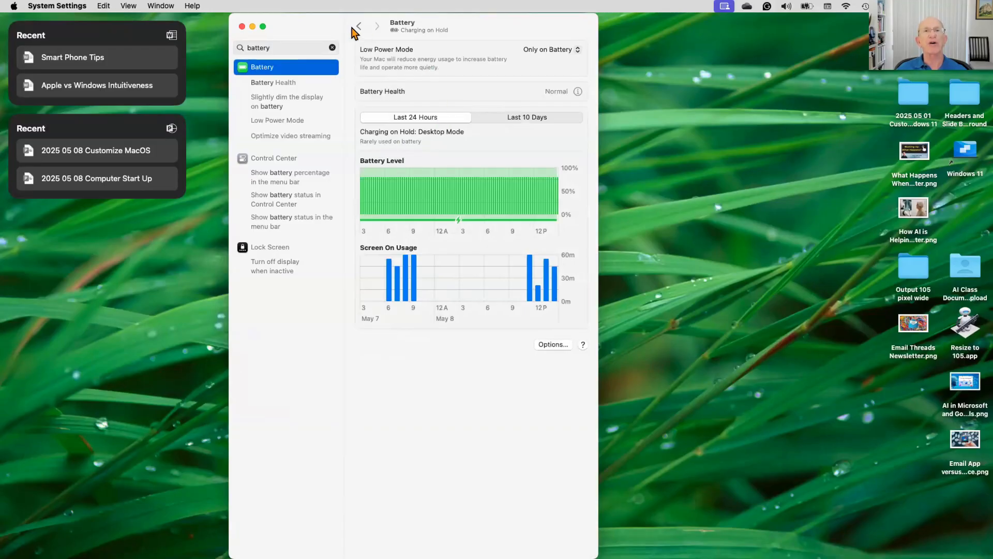
View the Low Power Mode choices, keep Only on Battery, and view the options containing "Slightly dim the display on battery"
drag(329, 40, 308, 40)
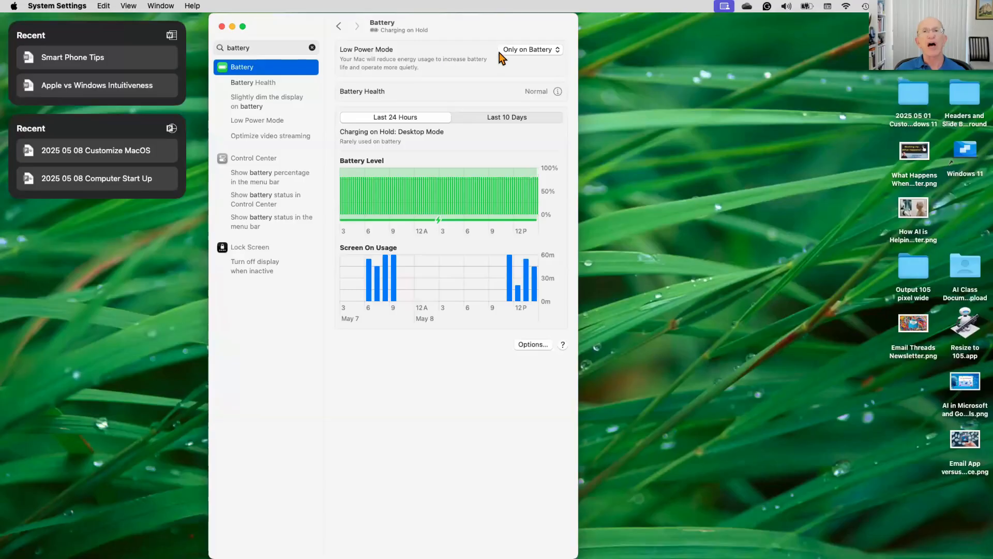
click(521, 49)
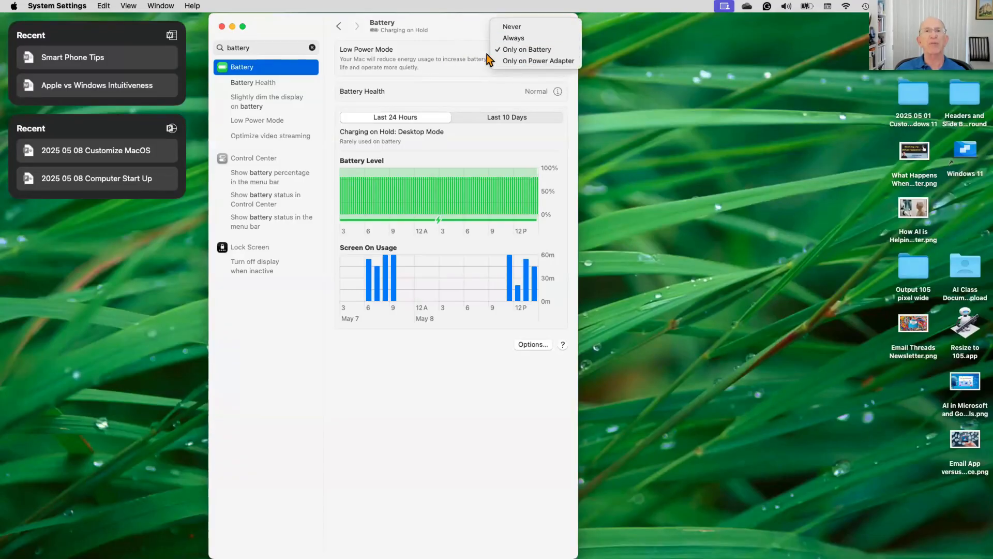
click(459, 39)
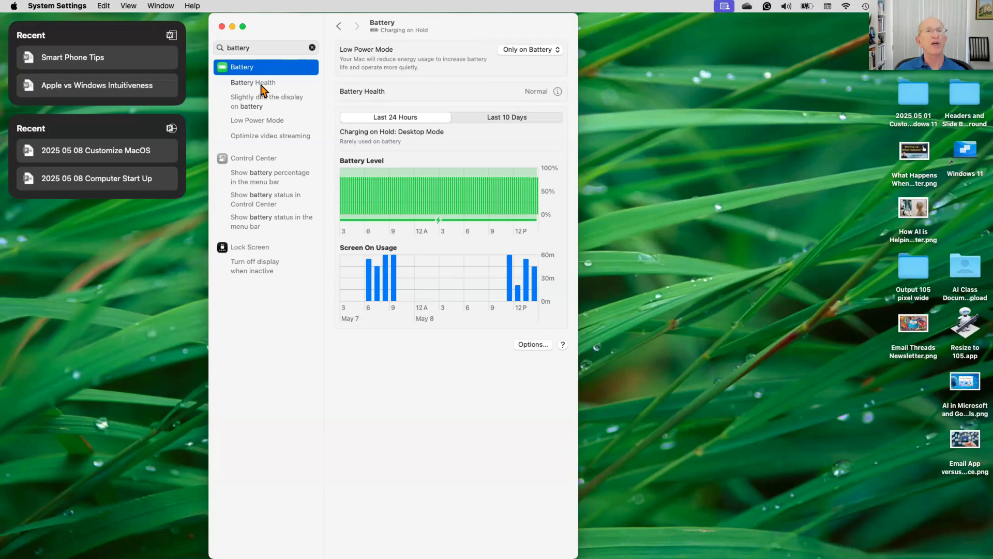
click(260, 100)
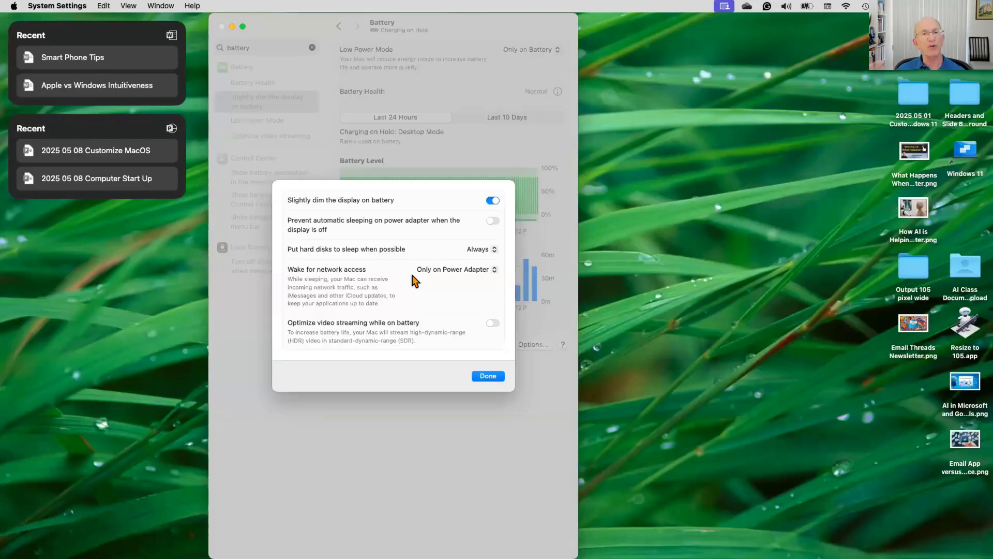
click(488, 376)
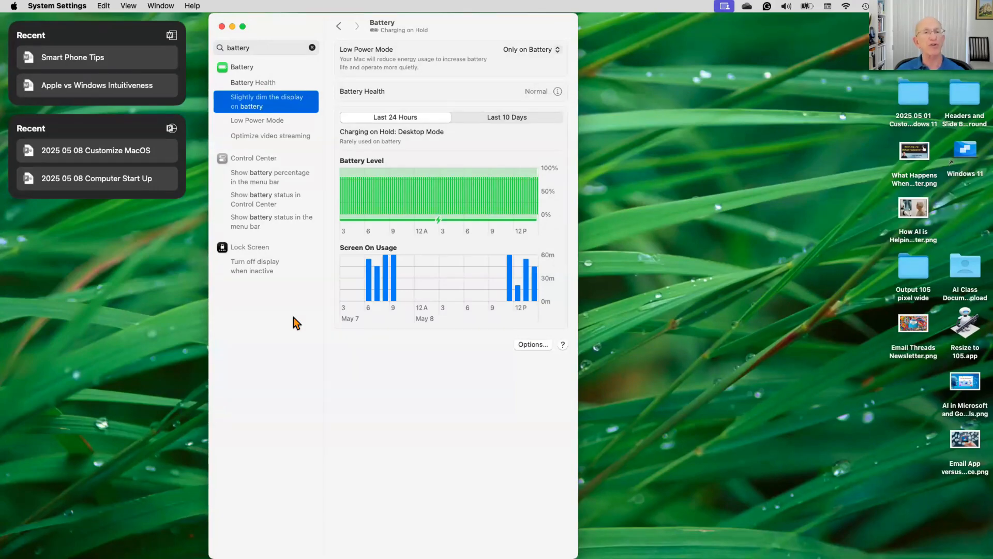
Search the settings for "power", view the options behind the Power Nap result, and close the dialog
click(263, 69)
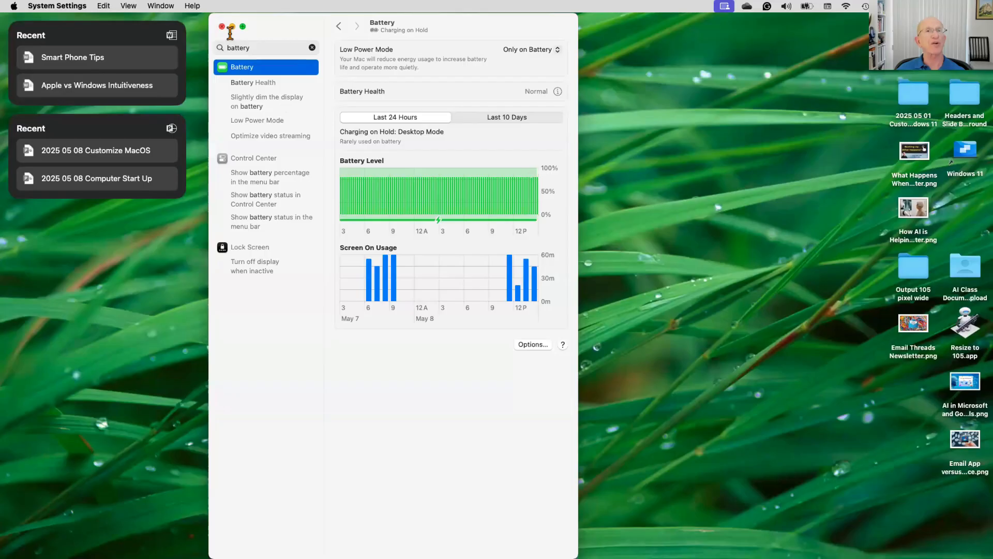
click(312, 48)
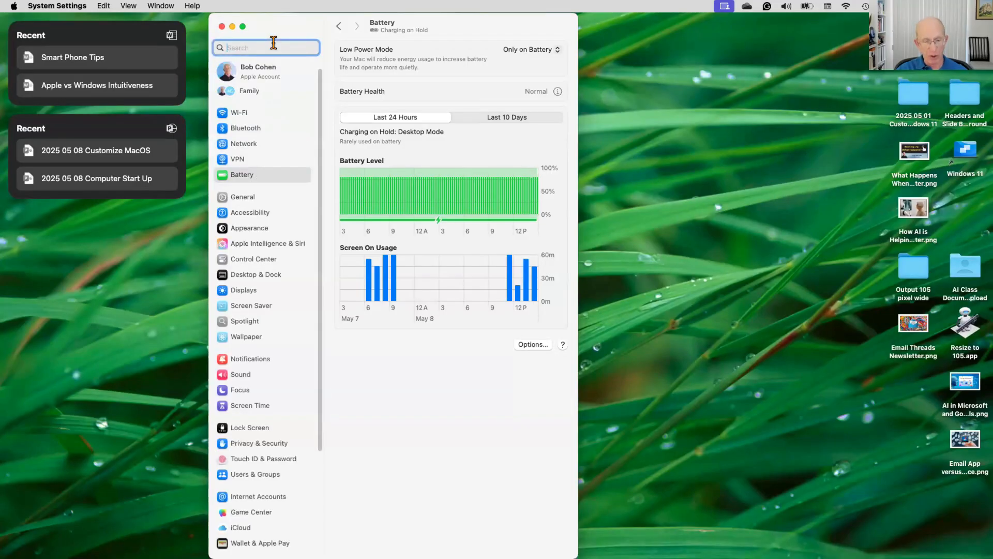
text(power)
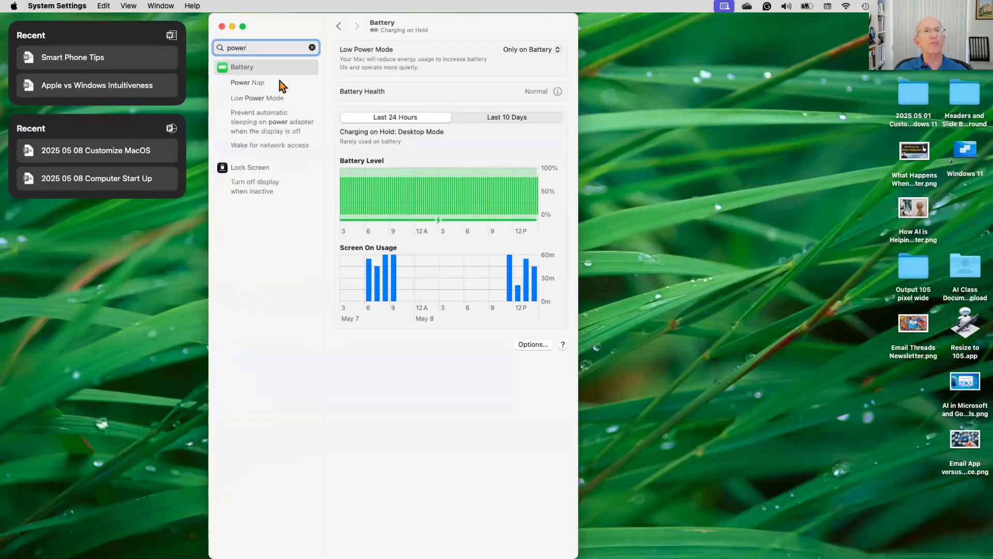
click(264, 82)
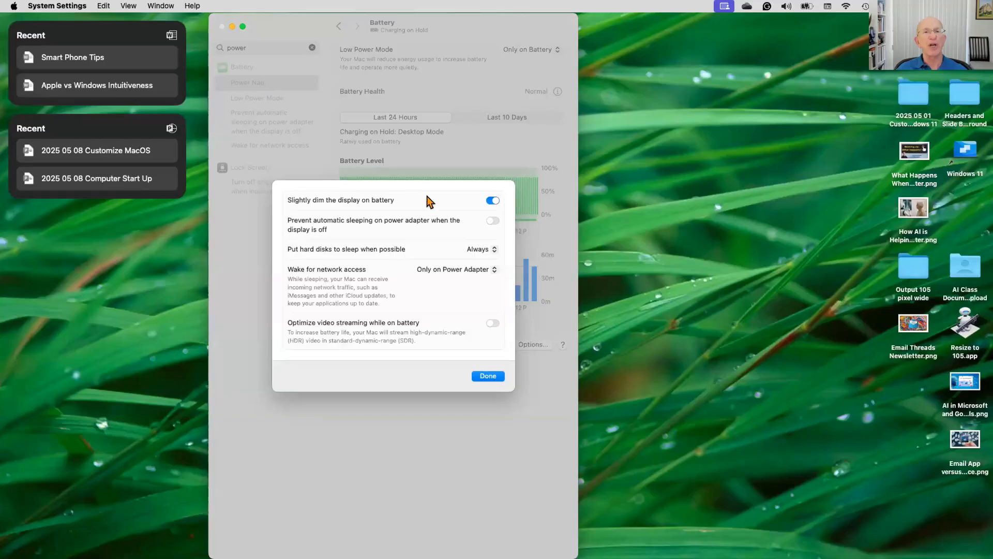
click(480, 375)
View the Lock Screen settings for turning off the display when inactive, look at the system's shut-down commands, and close System Settings
click(253, 187)
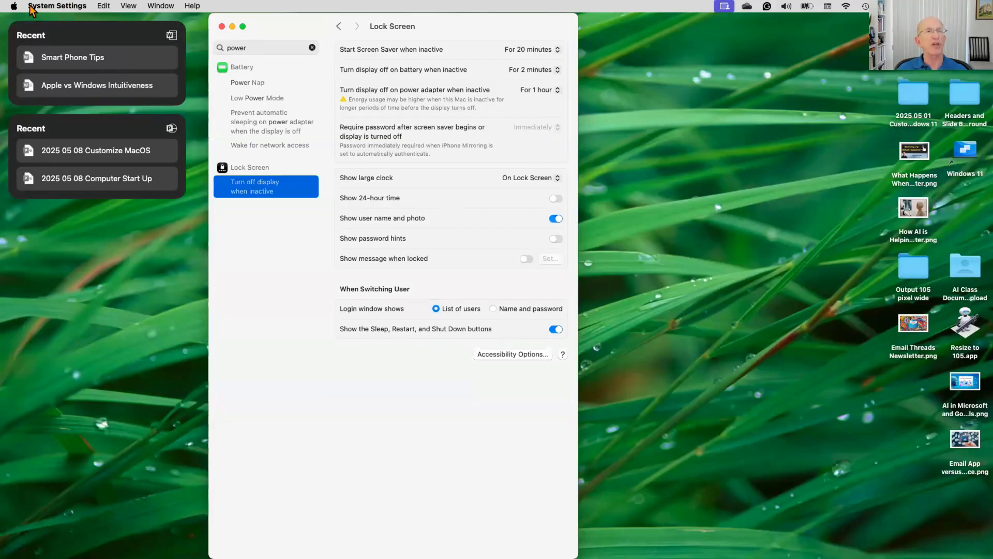
click(14, 7)
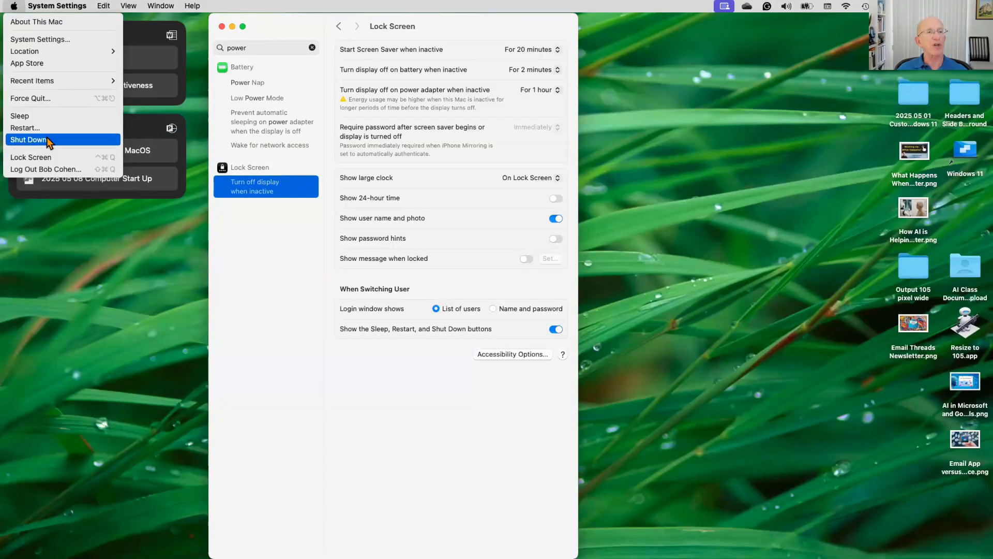
click(274, 32)
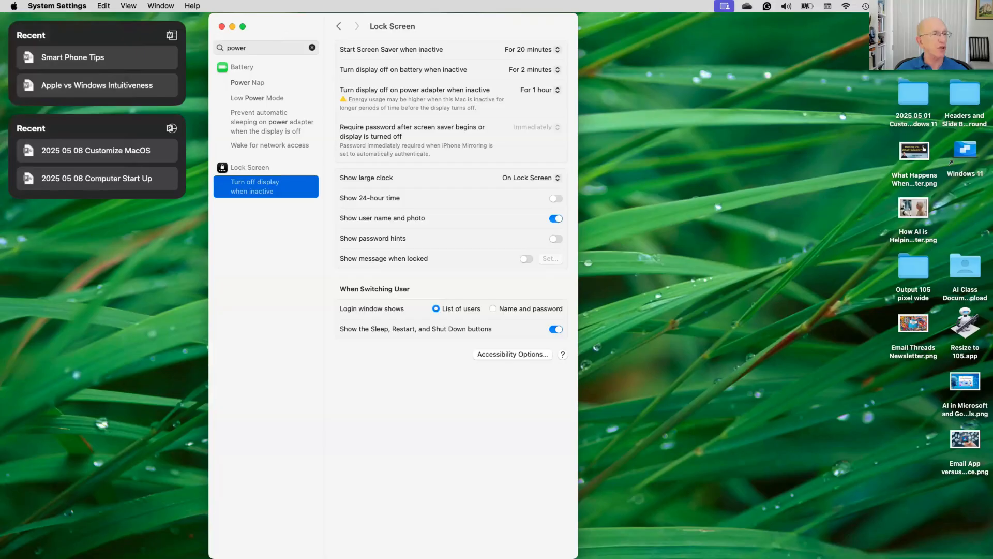
click(222, 26)
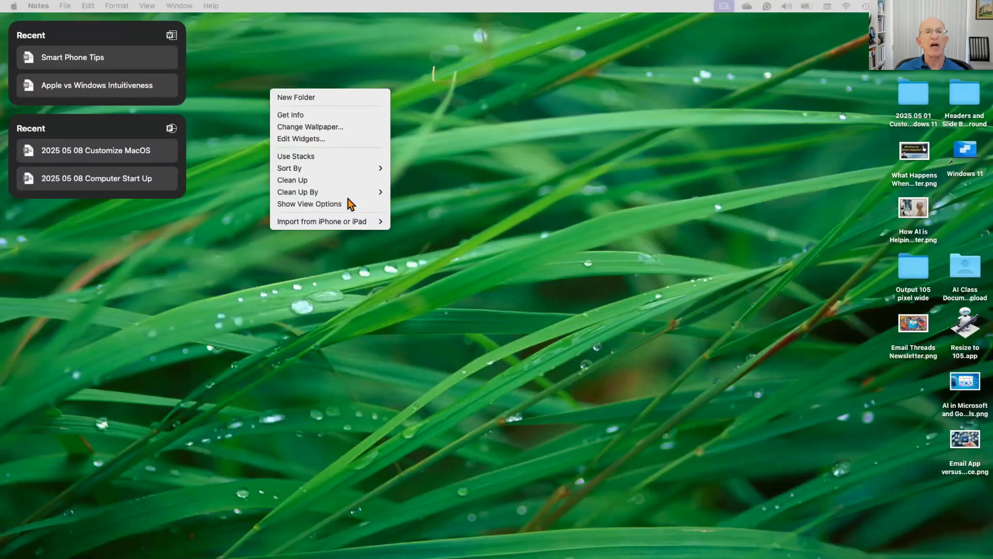
Move the "What Happens When" image icon away from the other desktop icons and set the desktop's Sort By to Snap to Grid
mouse_move(322, 165)
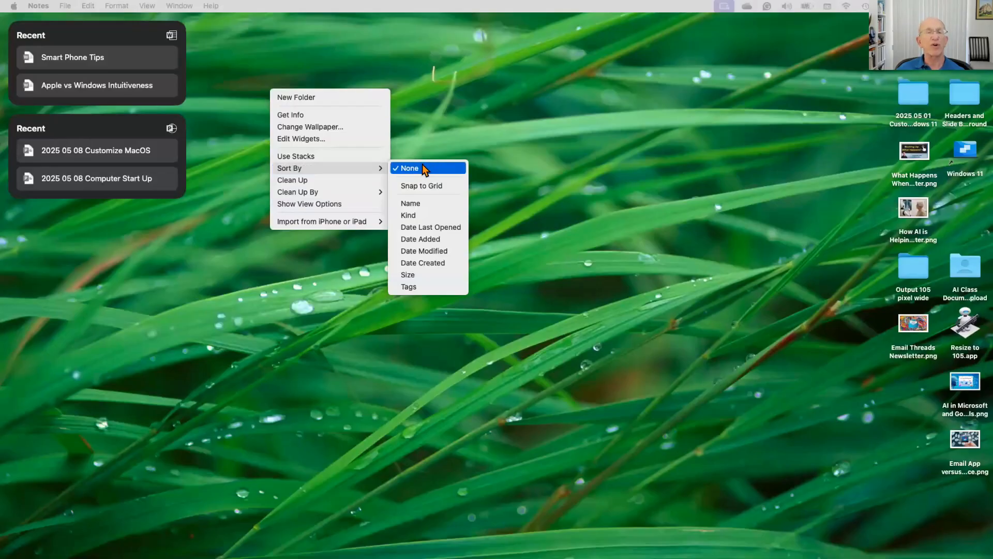
click(850, 176)
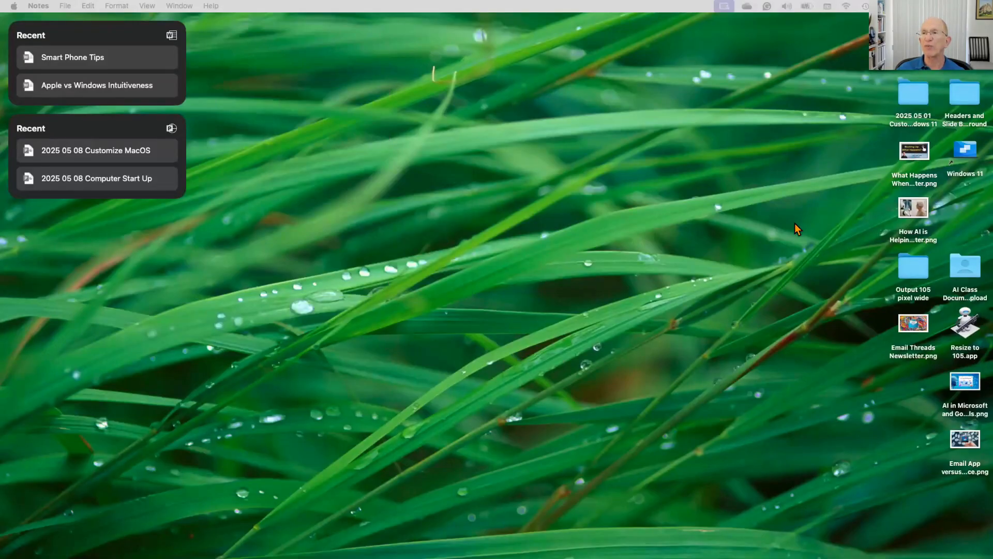
drag(914, 151, 793, 345)
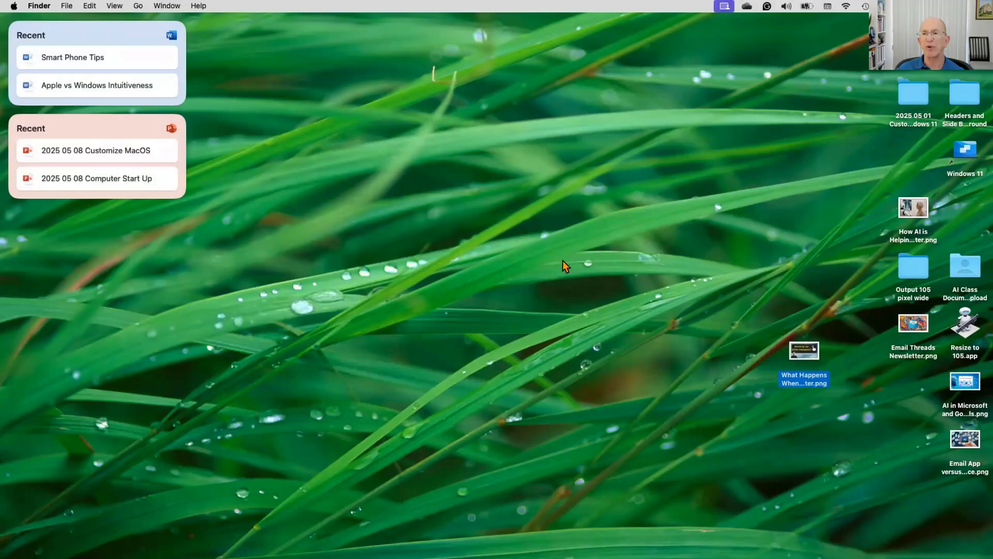
right_click(470, 214)
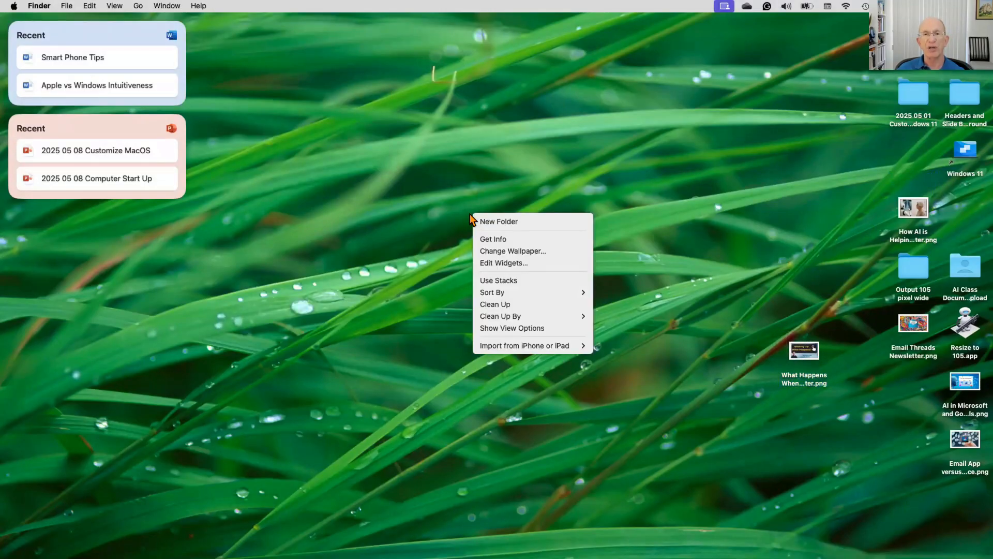
mouse_move(542, 292)
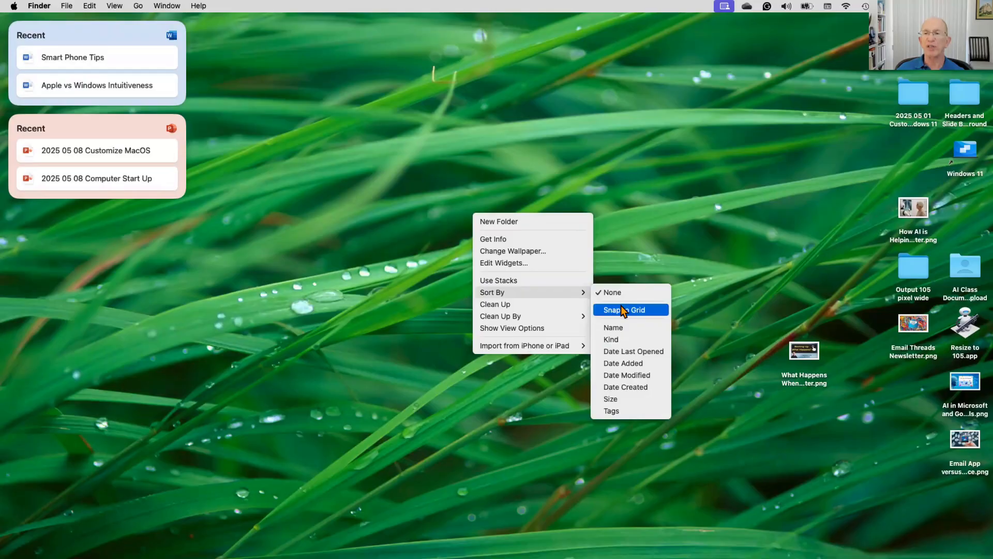
click(621, 306)
Sort the desktop icons by Name
right_click(567, 259)
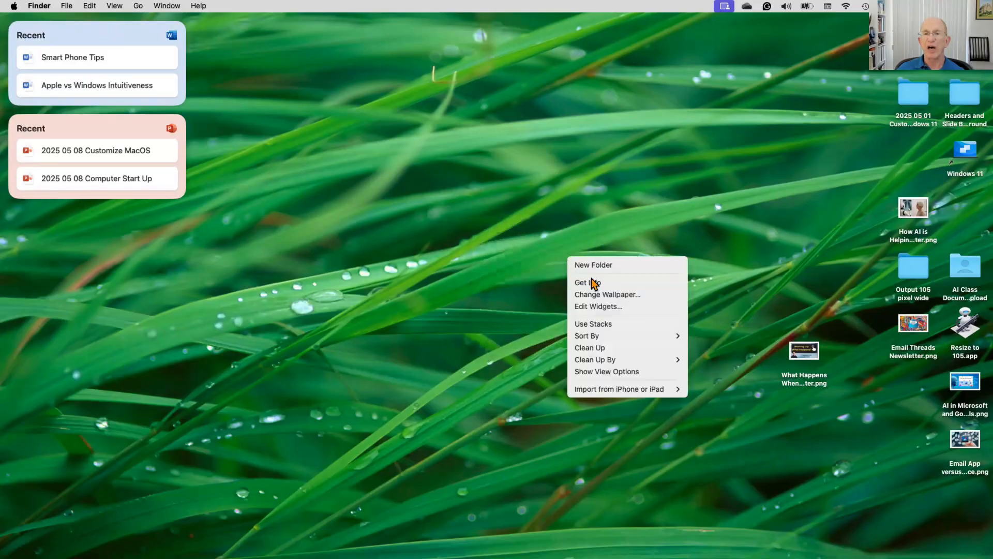
mouse_move(626, 335)
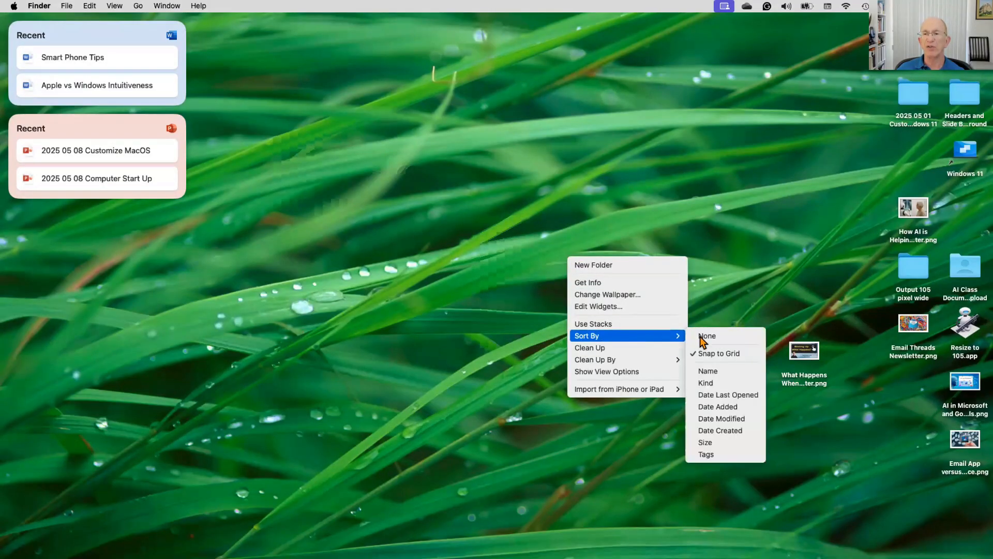
click(708, 371)
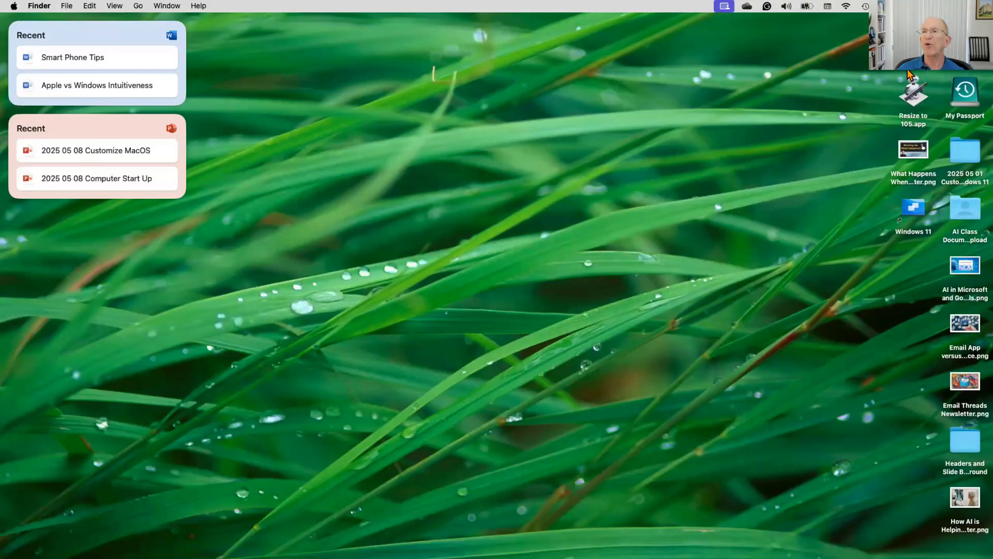
Sort the desktop icons by Kind
right_click(469, 164)
mouse_move(533, 245)
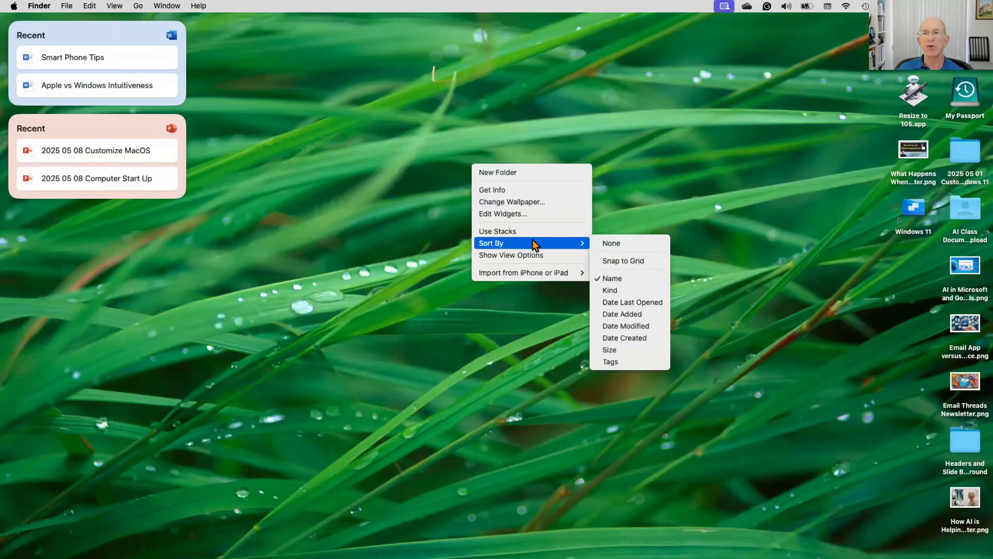
click(610, 290)
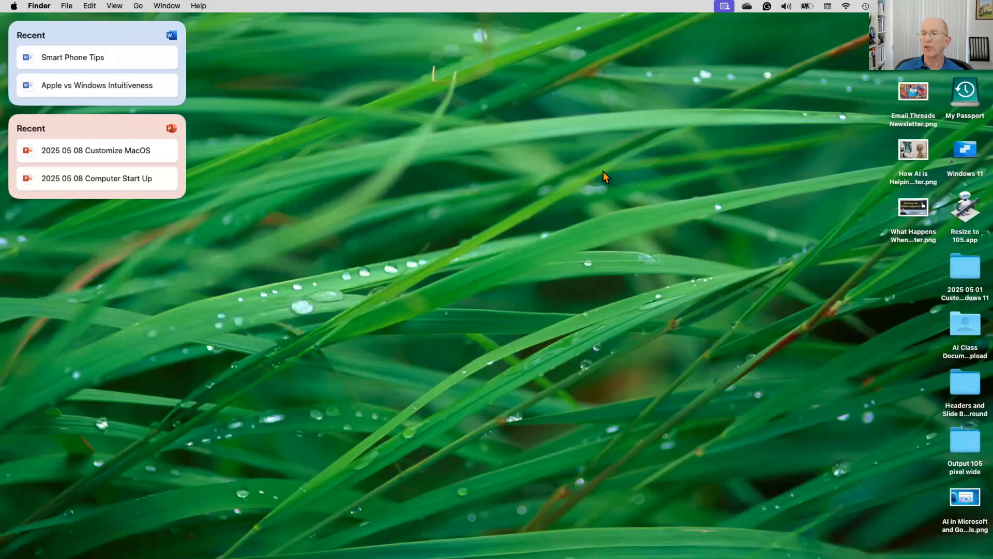
Open the desktop's view options, enlarge the icon size to 72×72, and widen the grid spacing slightly
right_click(484, 171)
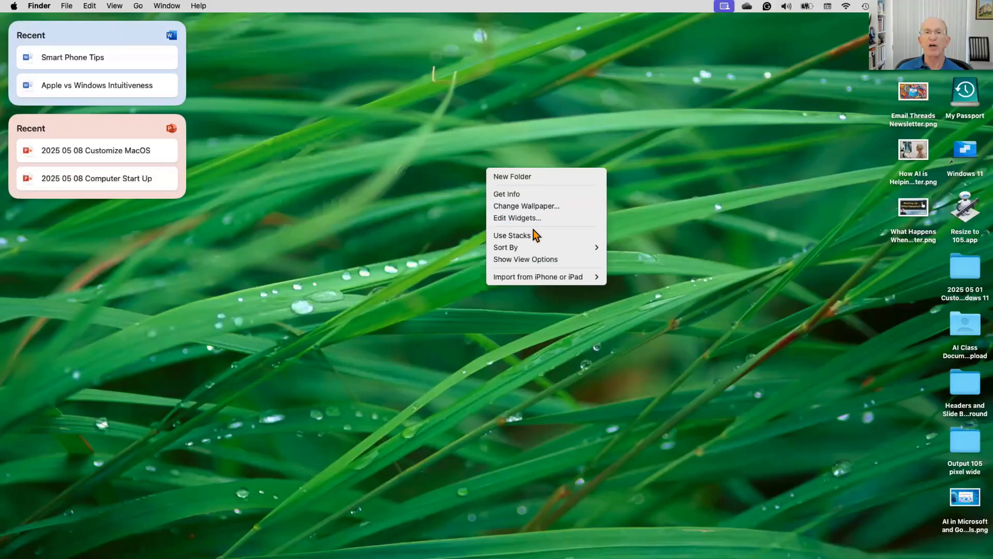
mouse_move(547, 248)
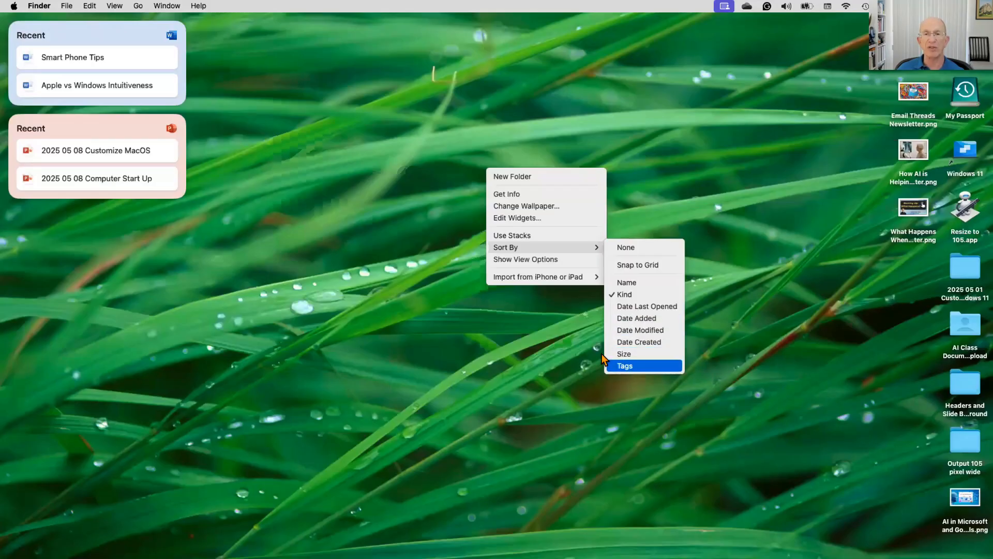
click(553, 259)
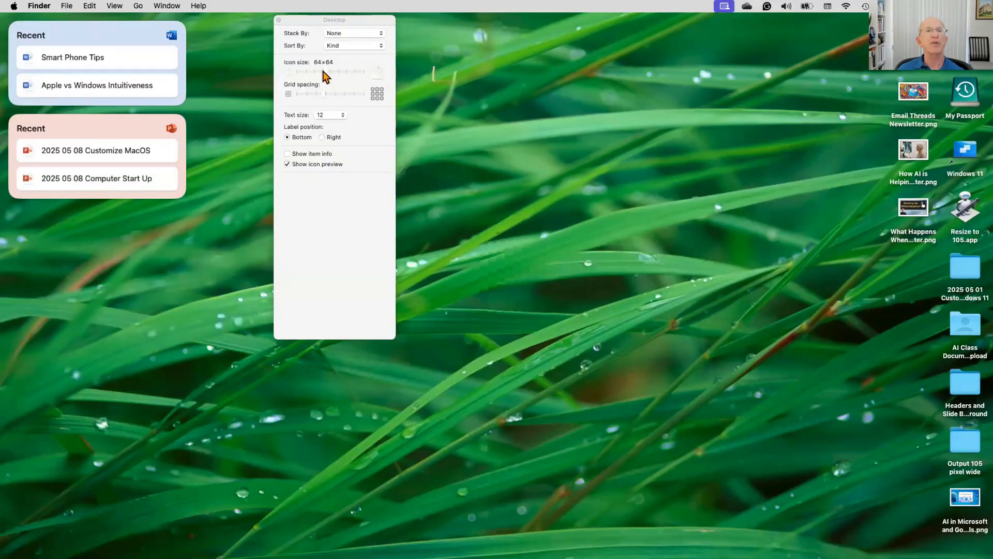
drag(322, 70, 327, 94)
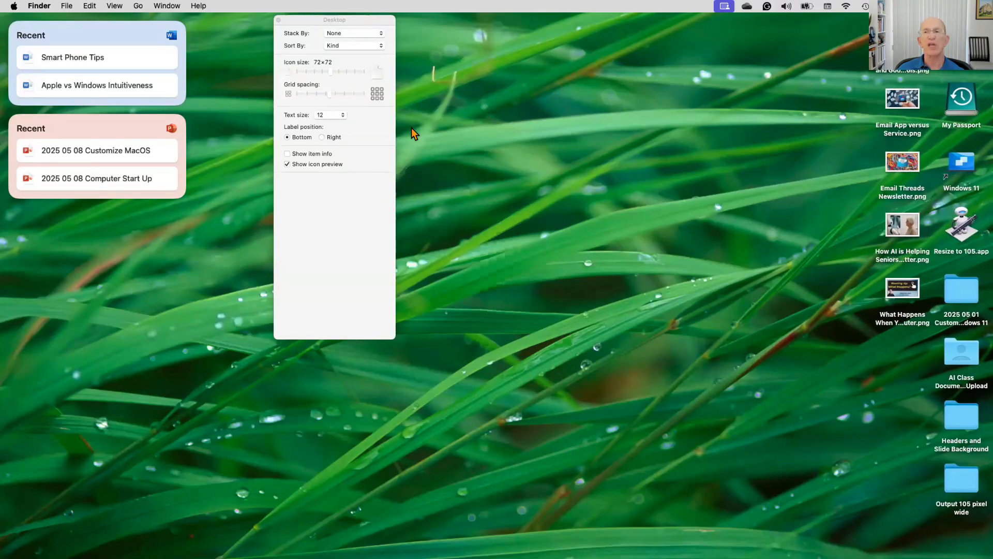
Try a text size of 16 for the desktop icon labels and set it back to 12
click(343, 113)
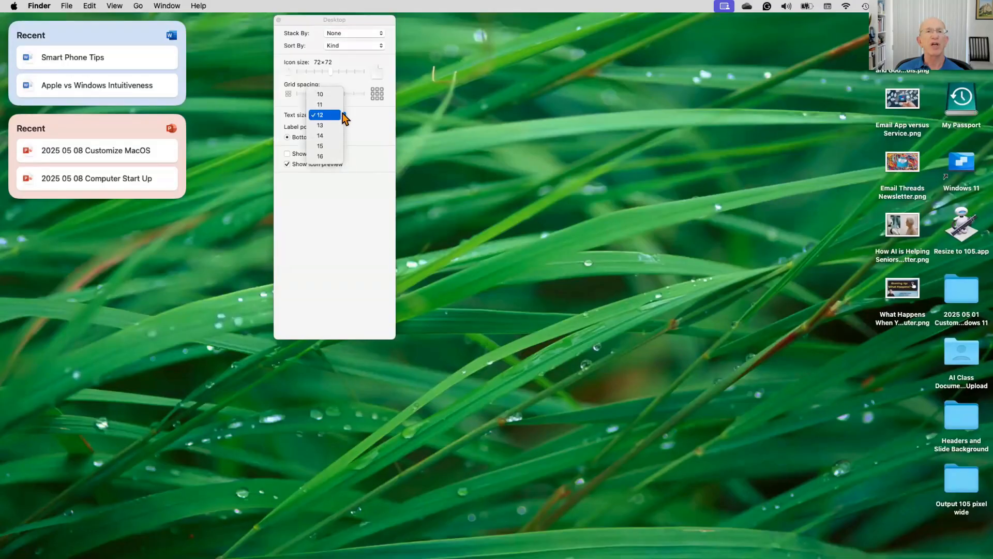
click(325, 156)
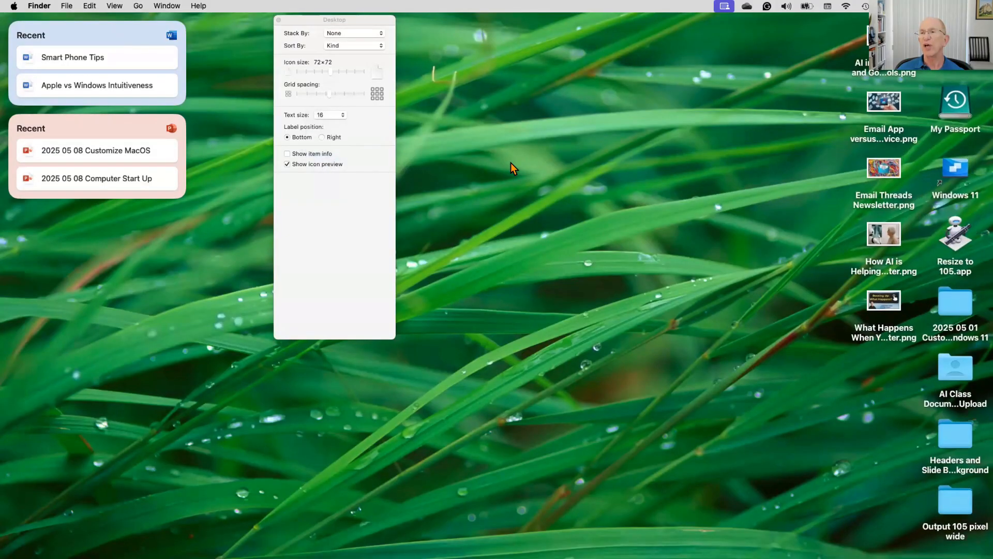
click(341, 114)
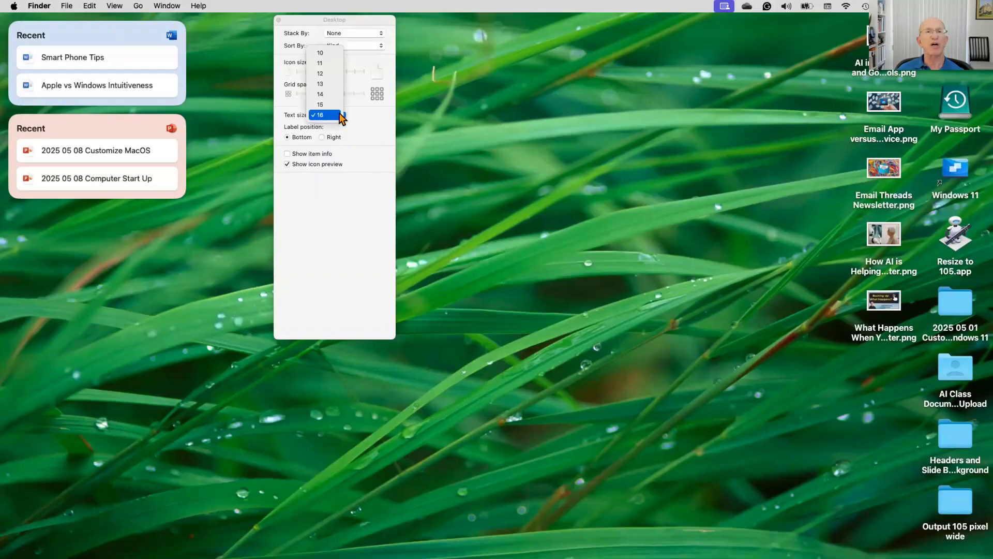
click(325, 73)
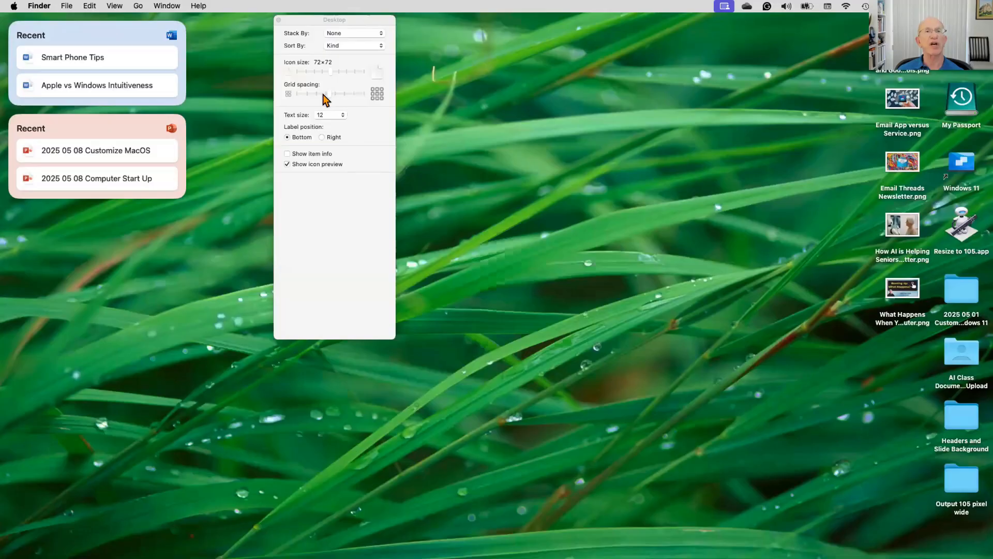
Tighten the desktop's grid spacing and reduce the icon size to 64×64
drag(323, 95, 323, 73)
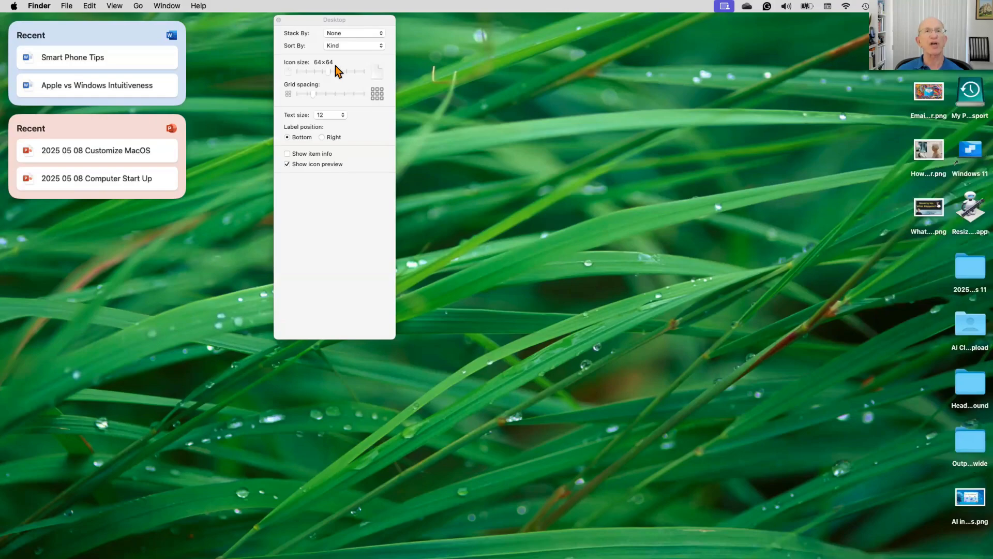
Close the desktop's view options and look at the desktop's choices for importing from an iPhone or iPad
click(278, 20)
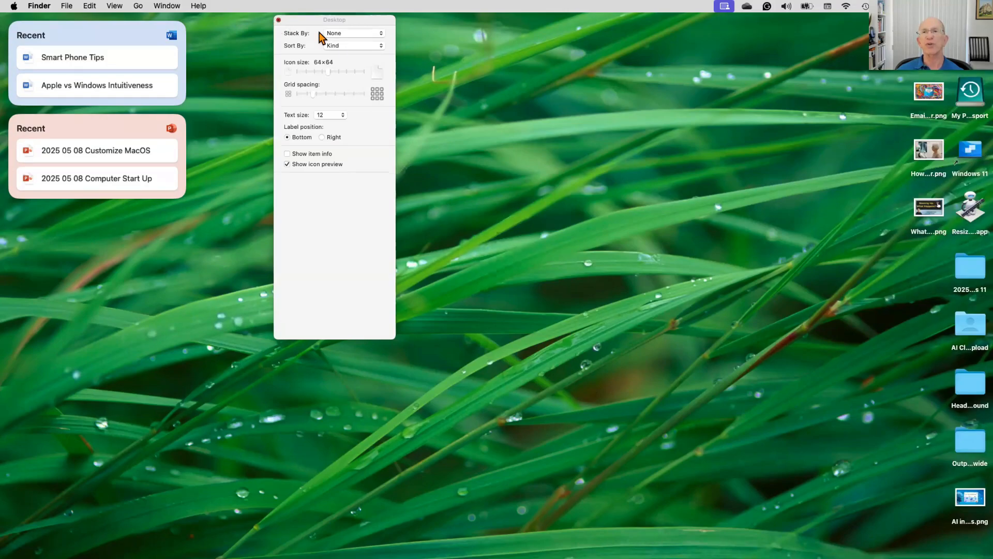
right_click(478, 231)
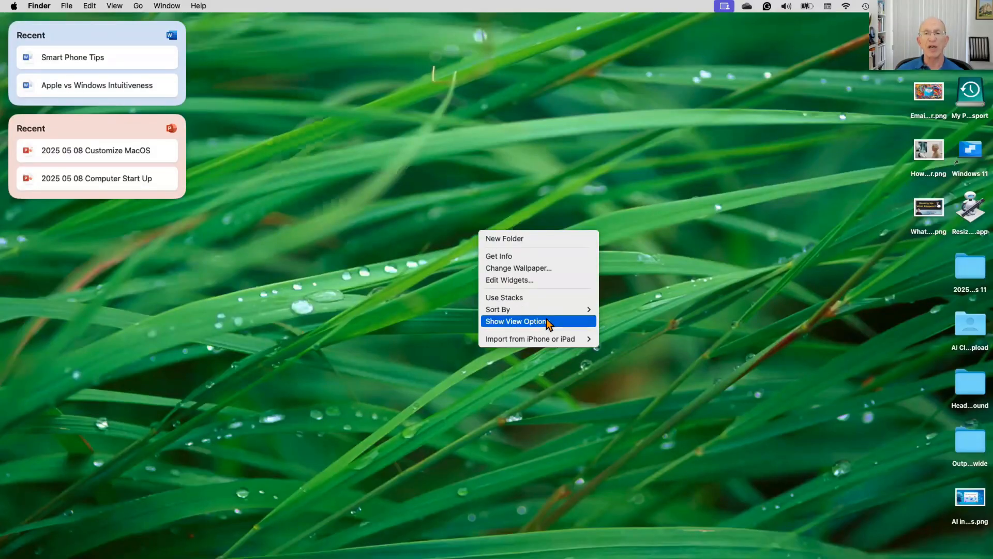
mouse_move(551, 338)
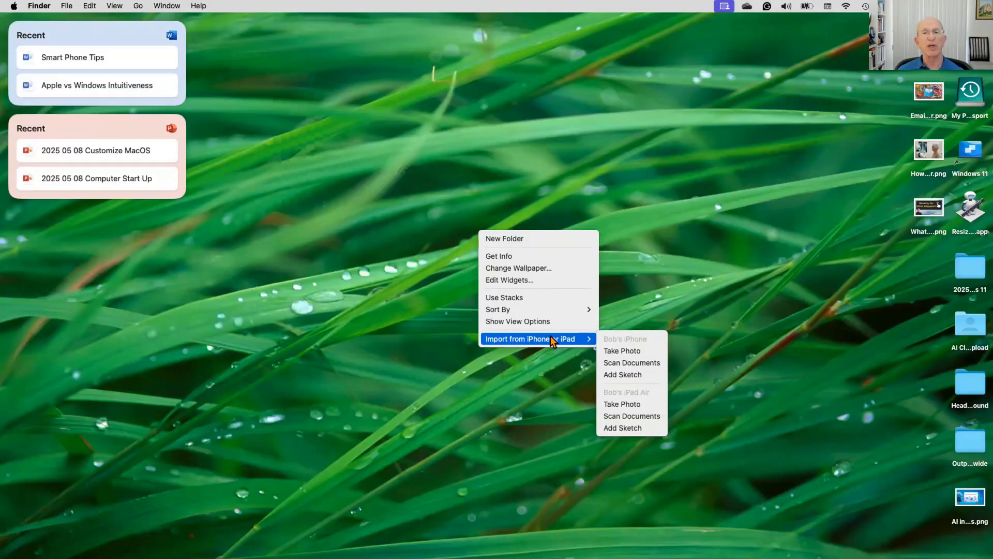
click(377, 272)
Open System Settings and review the Screen Saver, Desktop & Dock, Appearance and Accessibility settings
click(14, 6)
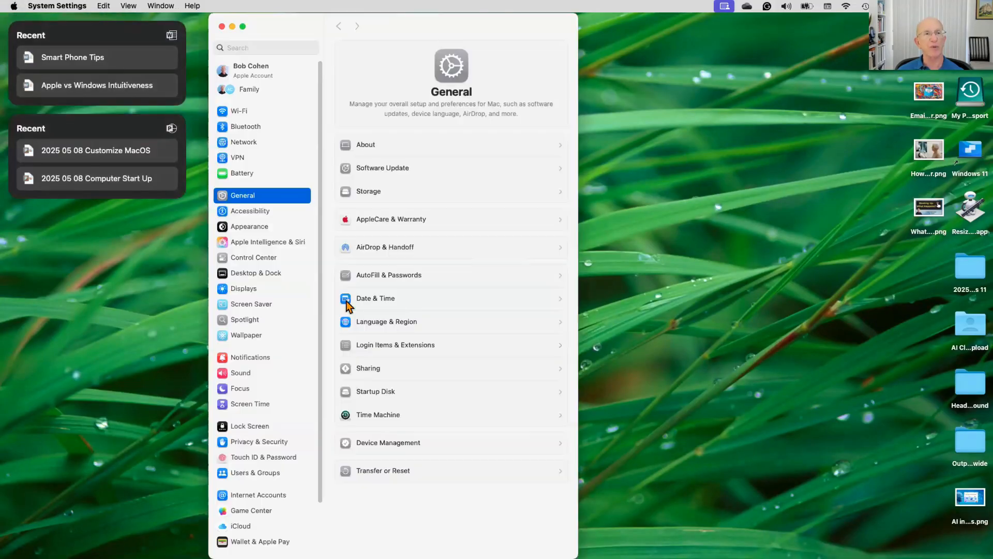
click(259, 307)
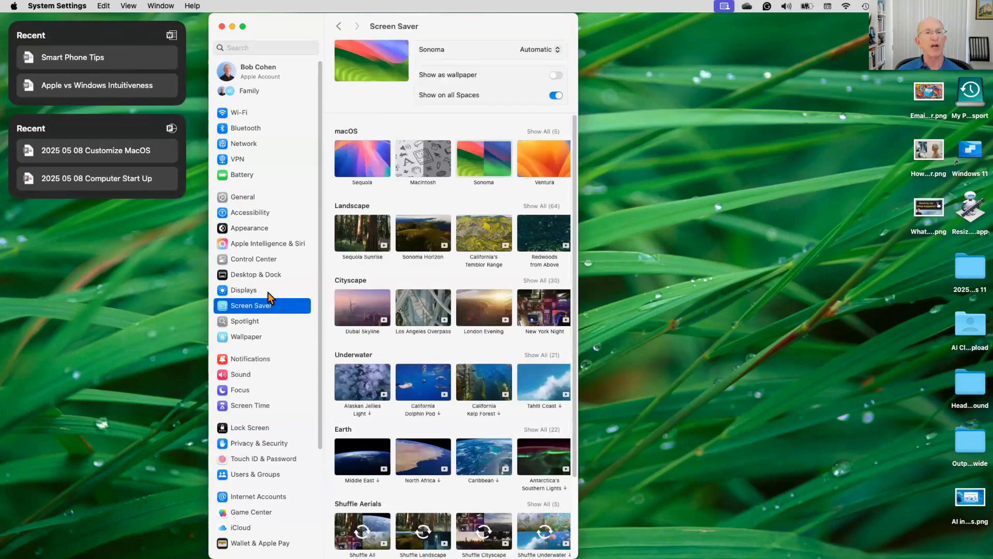
click(269, 293)
click(276, 273)
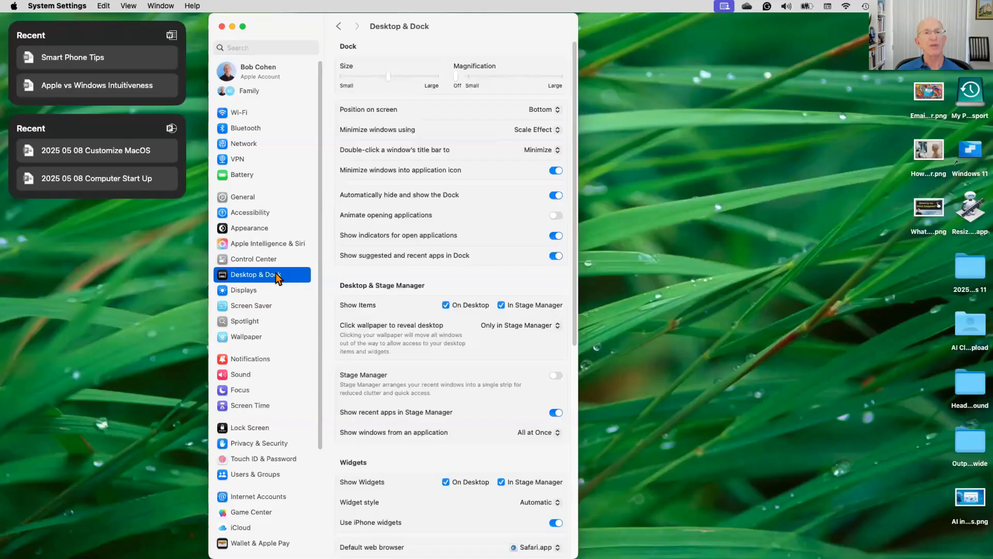
click(268, 228)
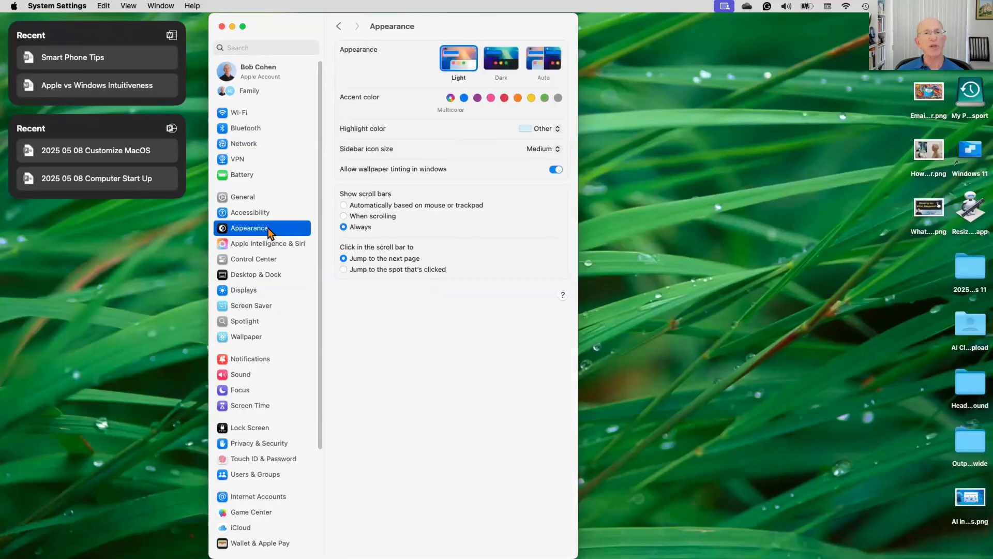
click(275, 211)
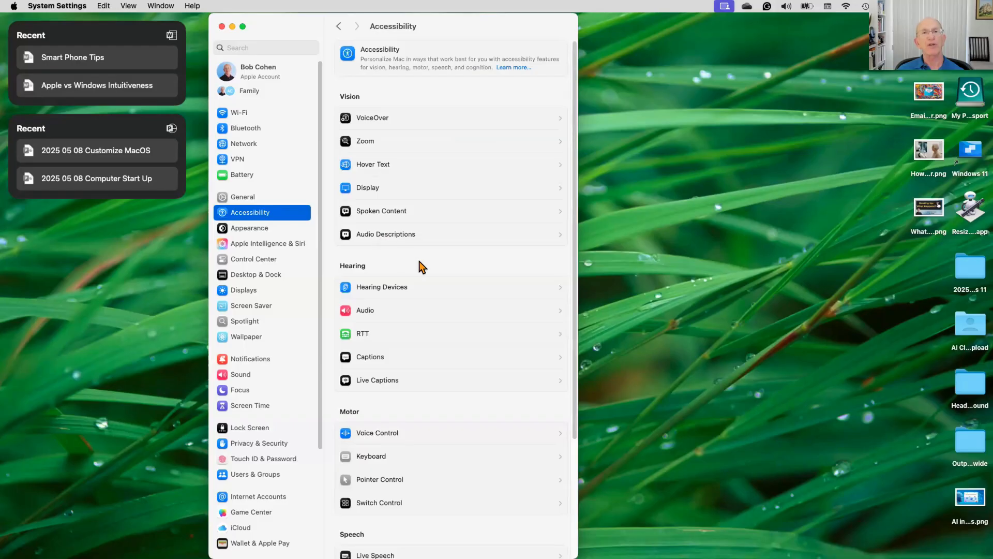
scroll(420, 338, down, 5)
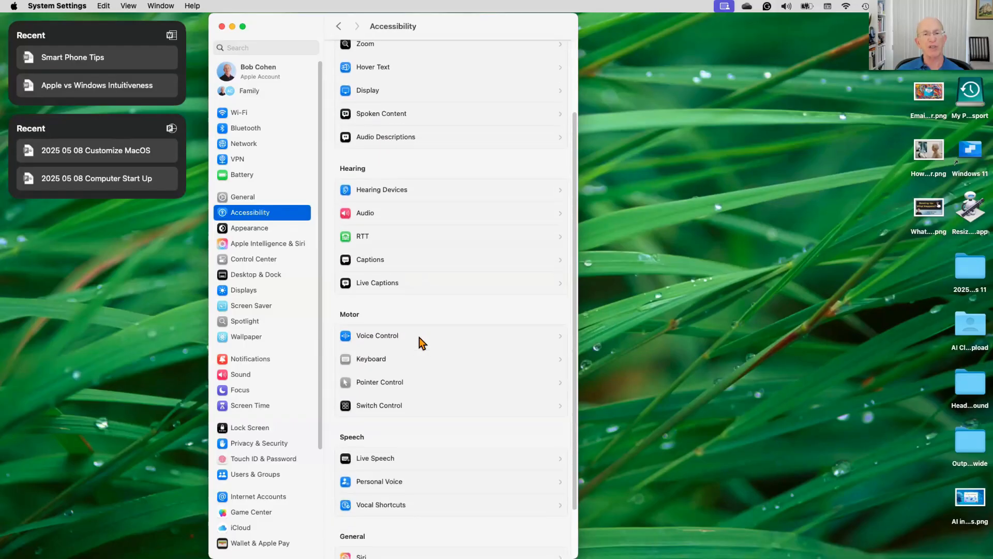
scroll(419, 337, up, 5)
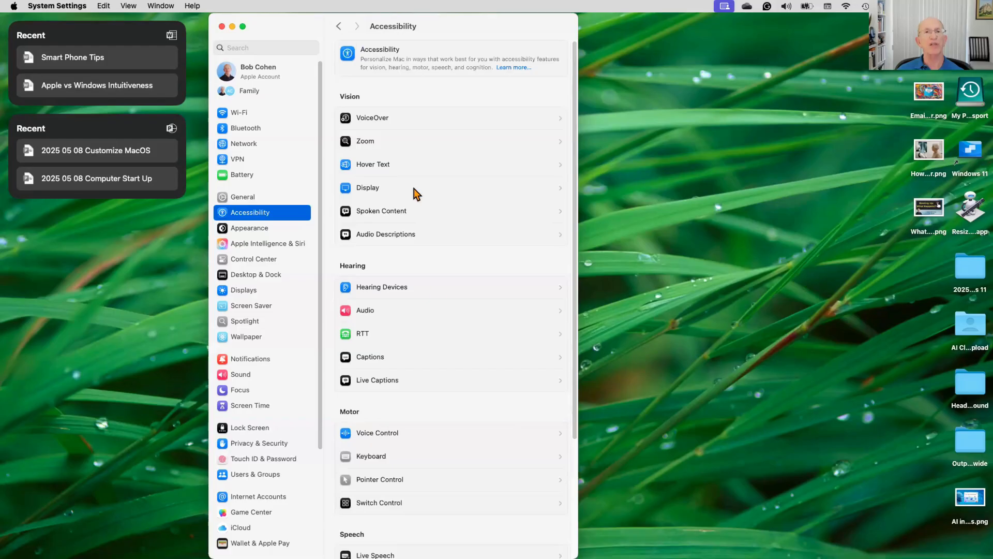
In Accessibility's Display settings, open the Text Size options, try the preferred reading size slider, leave it at Default and close them
click(360, 188)
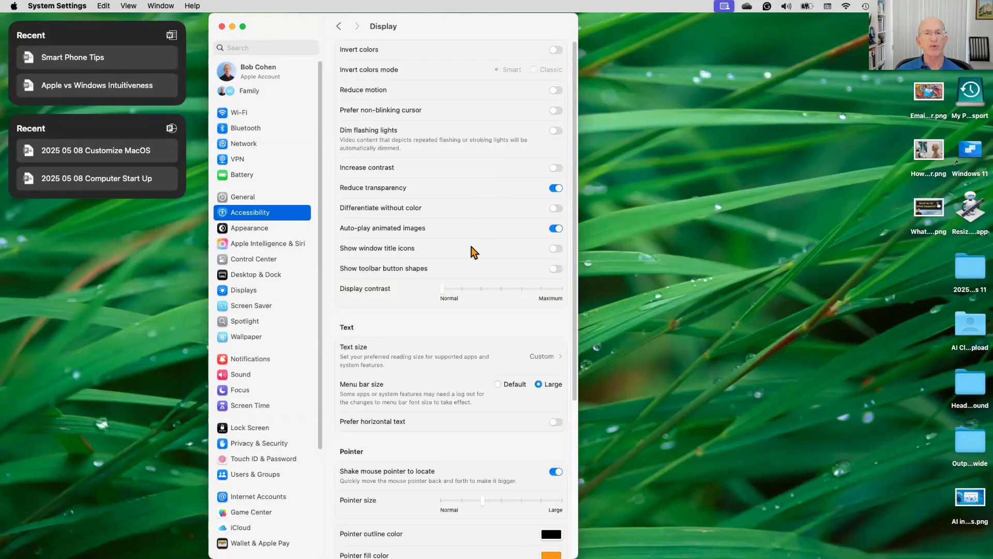
scroll(445, 327, down, 3)
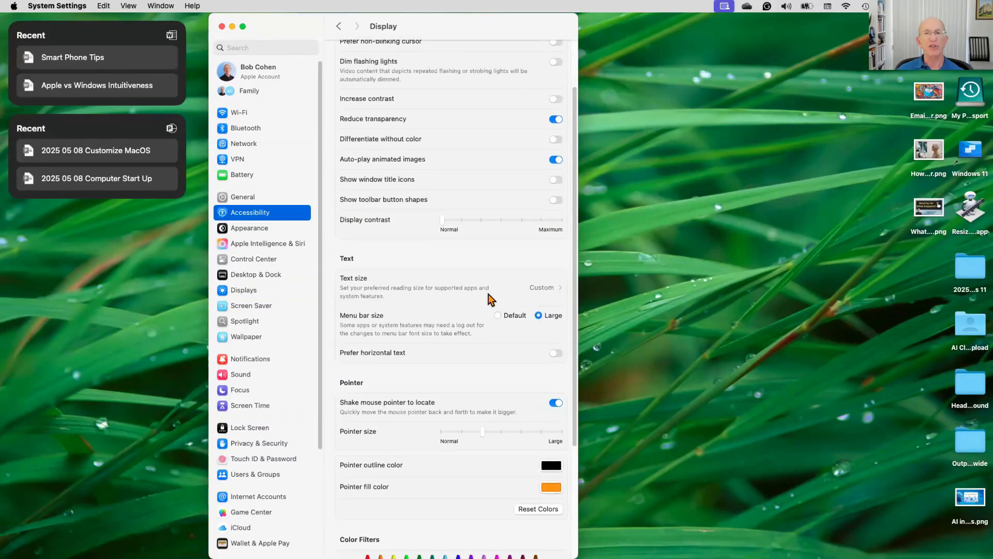
click(528, 287)
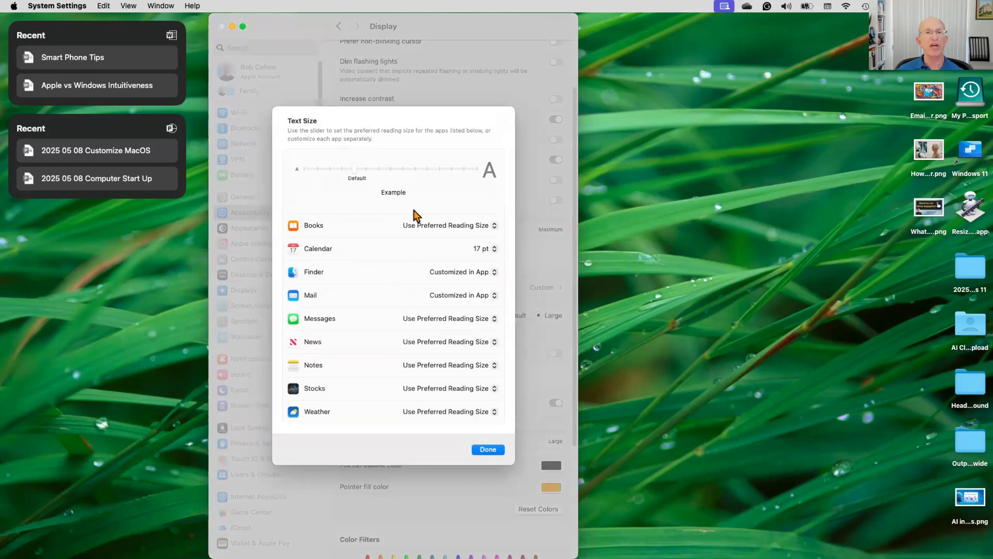
mouse_move(351, 171)
mouse_down()
mouse_move(377, 169)
mouse_move(355, 173)
mouse_up()
drag(1, 54, 689, 63)
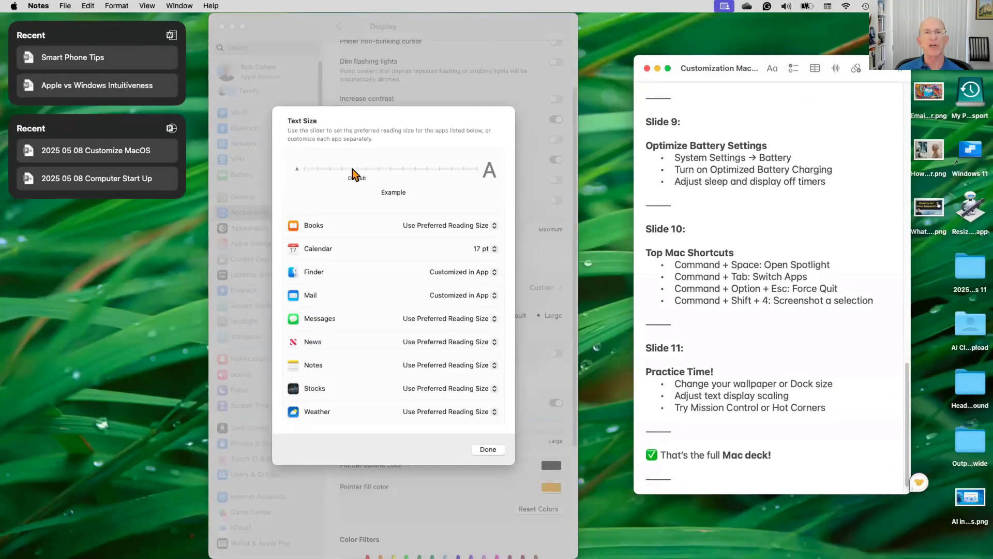
mouse_move(354, 169)
mouse_down()
mouse_move(388, 170)
mouse_move(331, 170)
mouse_move(352, 175)
mouse_up()
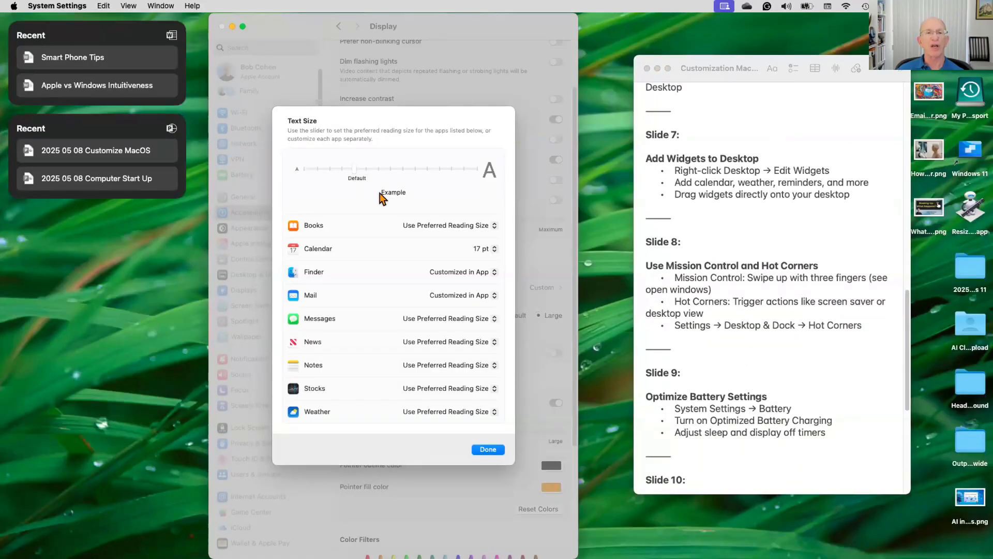
click(487, 449)
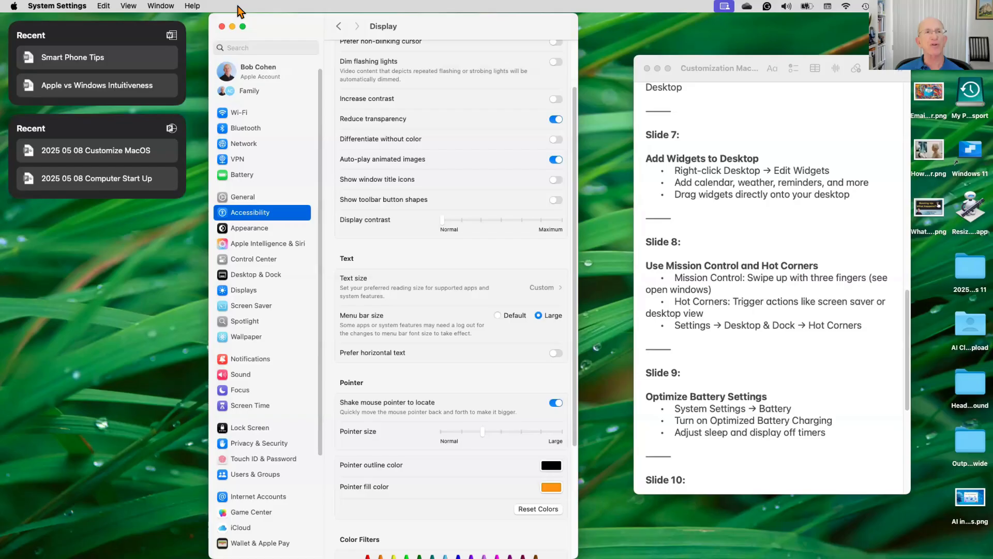
Try the Default menu bar size, set it back to Large, and make the mouse pointer slightly larger
click(497, 316)
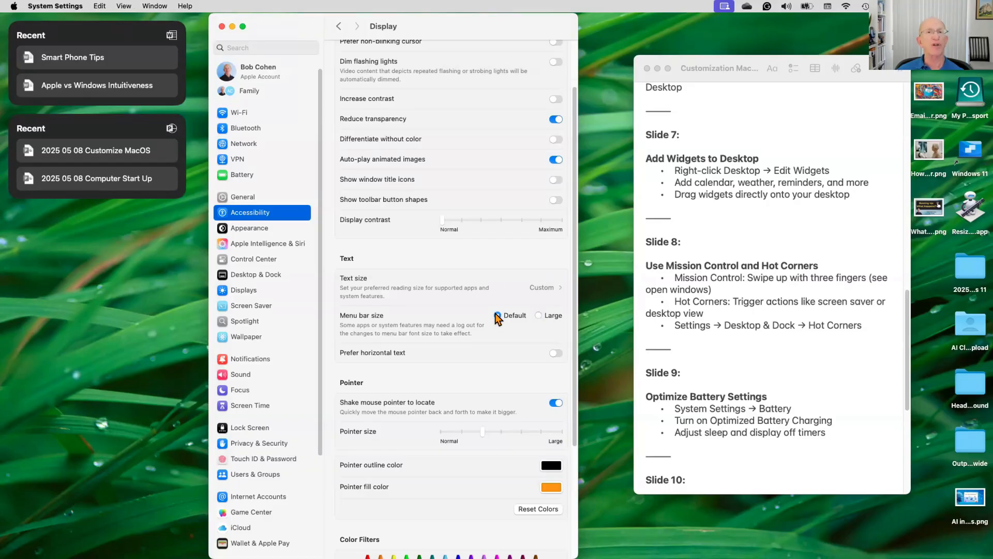
click(536, 314)
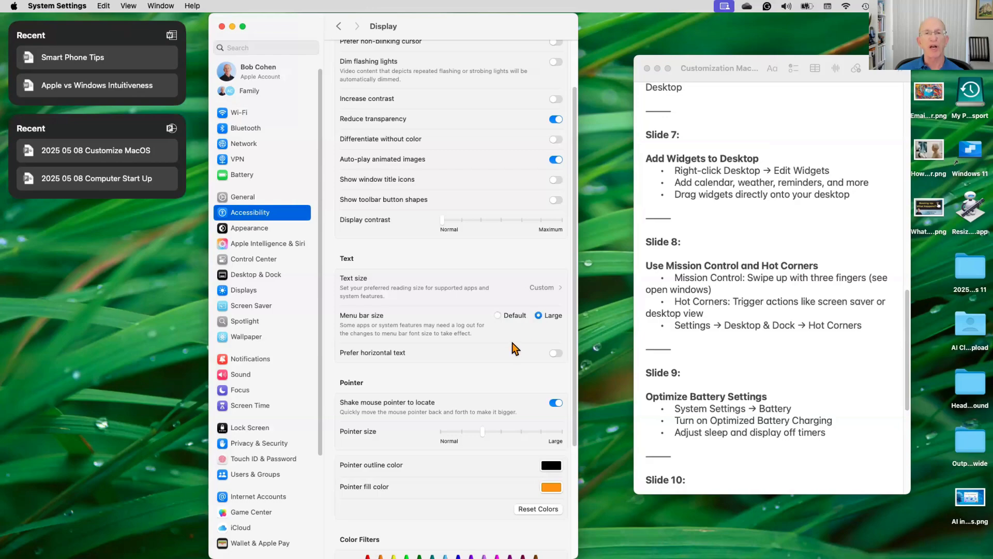
scroll(512, 343, down, 3)
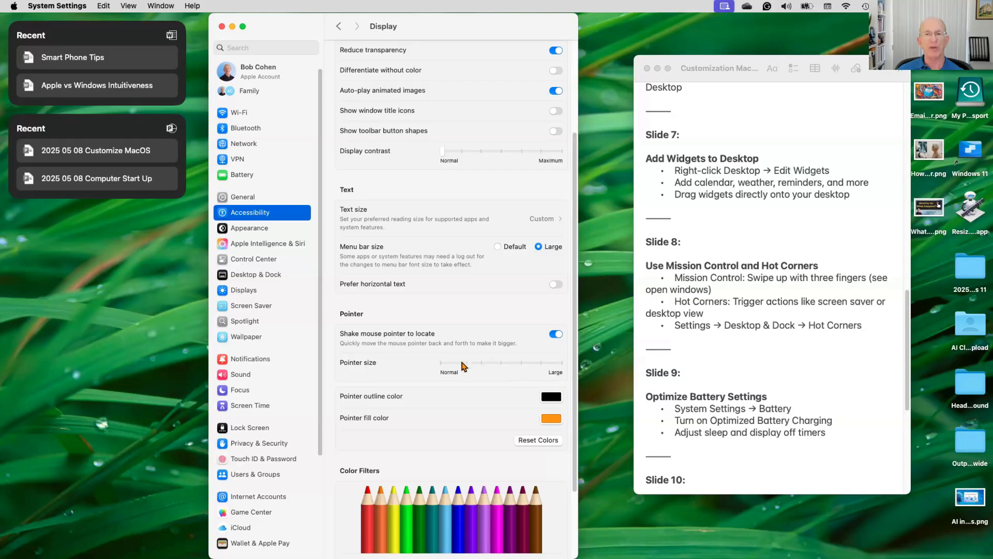
drag(461, 362, 484, 363)
Try Flora, Spring, Plum and cyan as the pointer fill color, set it back to Tangerine, and close the color picker
scroll(487, 427, down, 4)
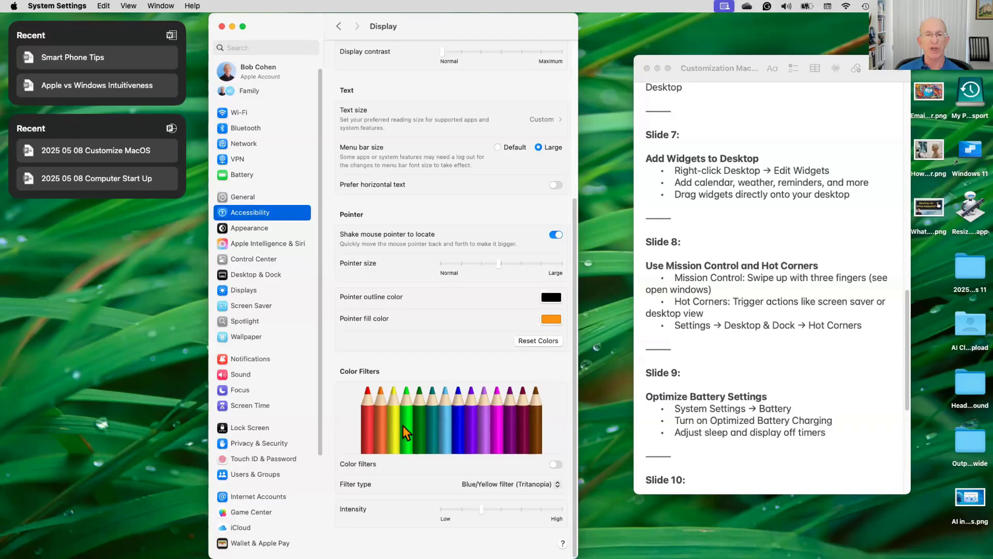
click(547, 319)
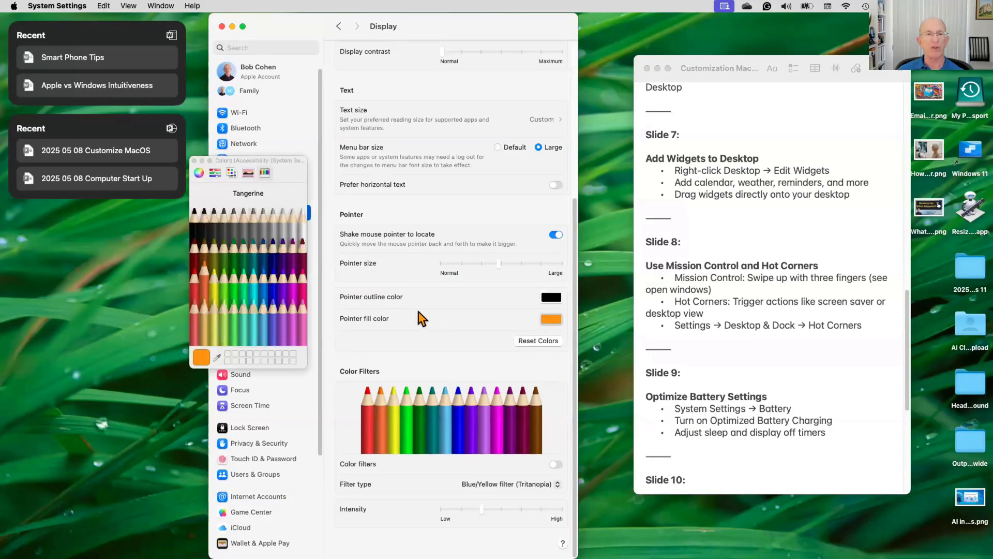
click(231, 303)
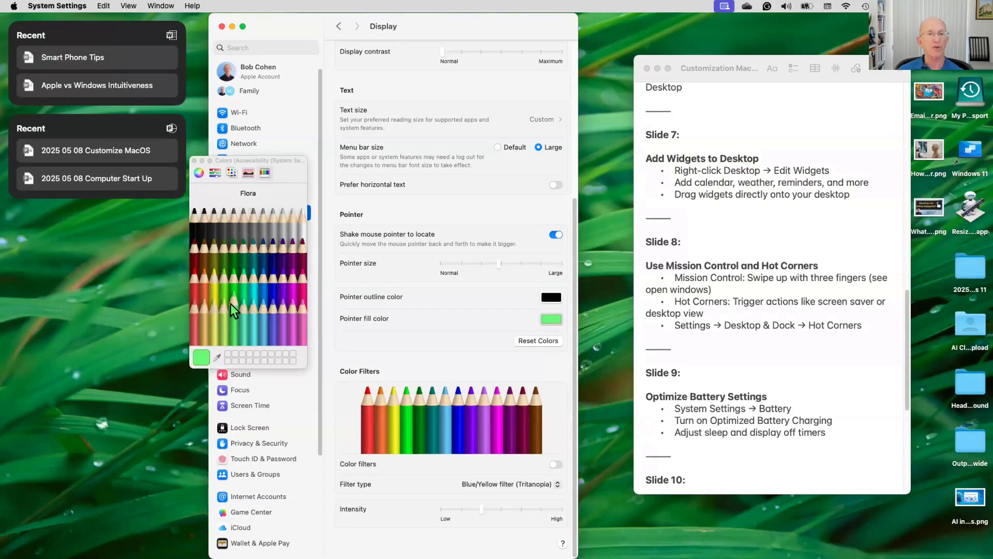
click(231, 285)
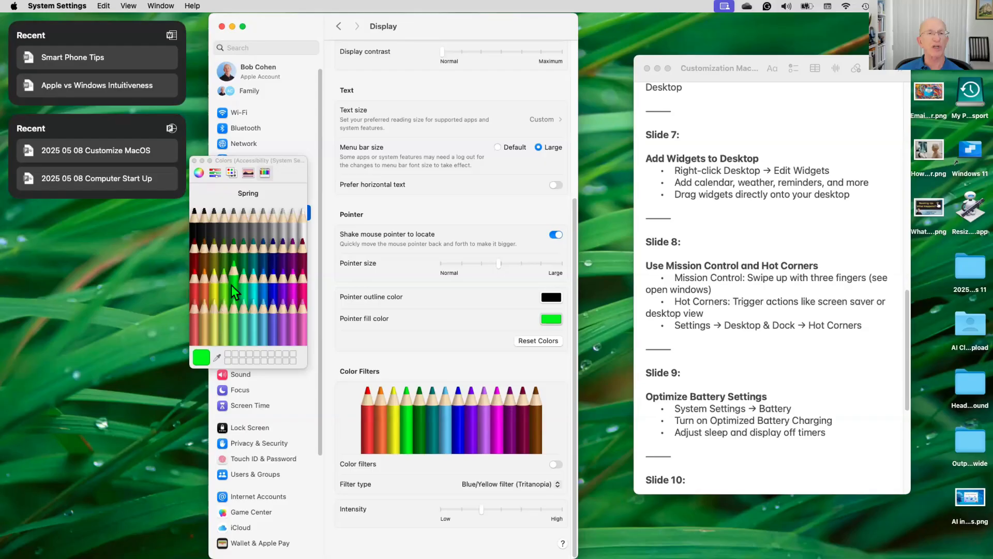
click(289, 253)
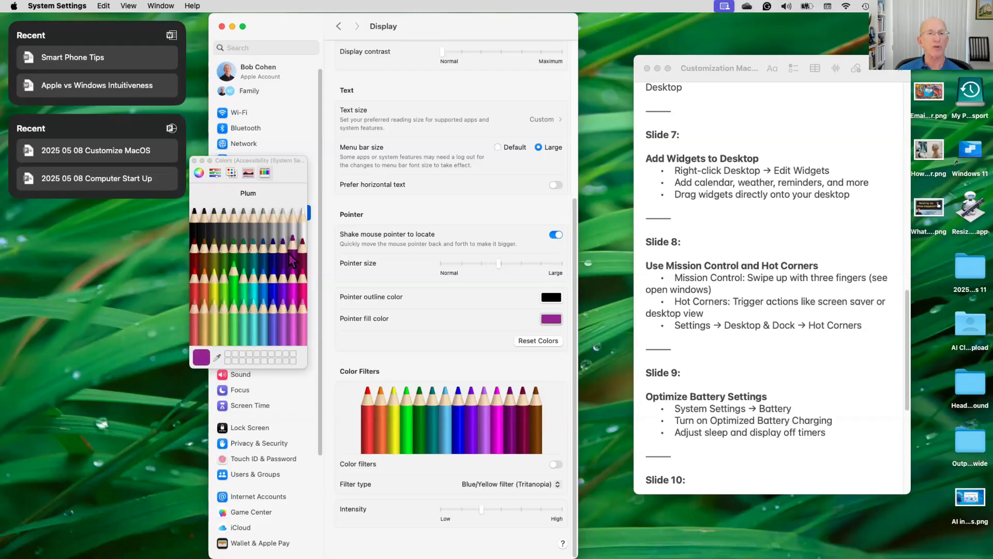
click(249, 288)
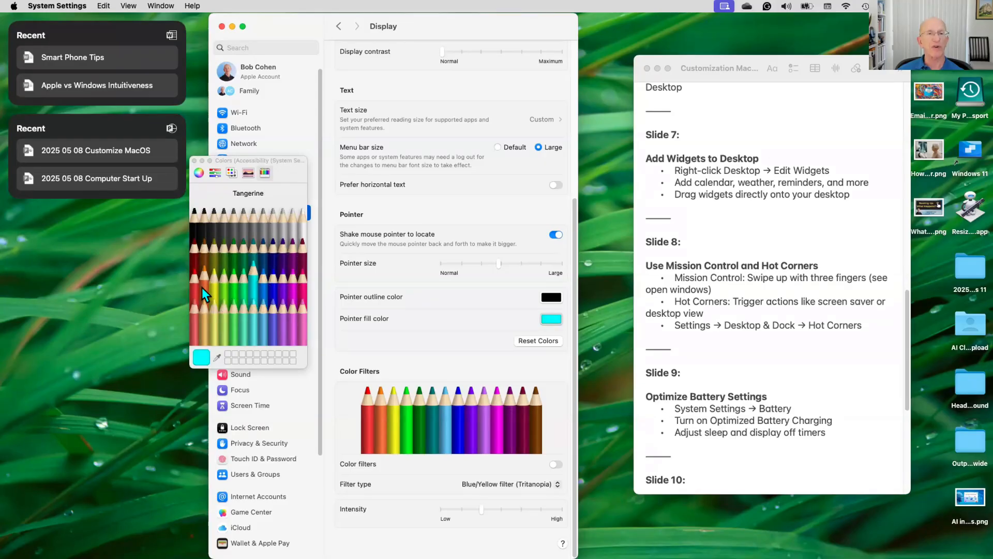
click(200, 287)
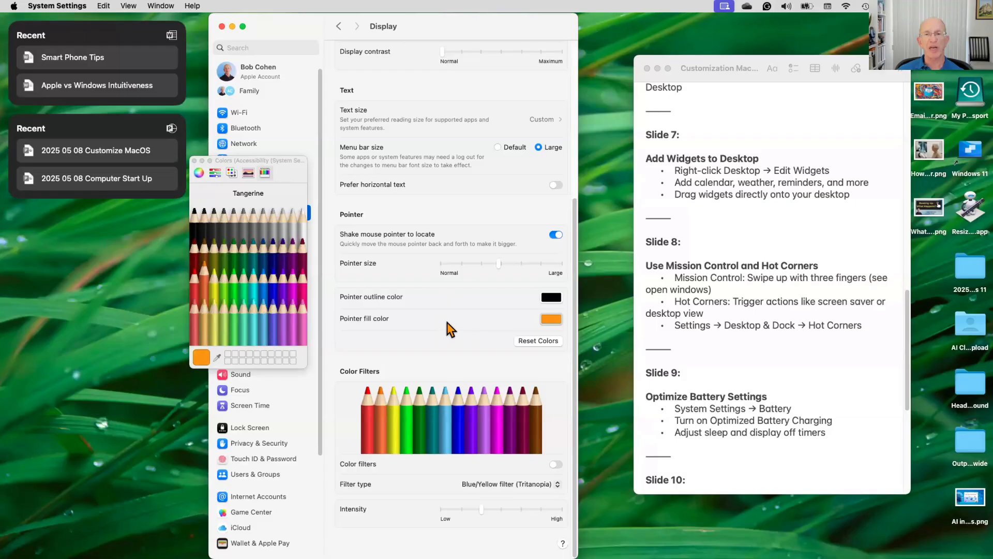
click(194, 160)
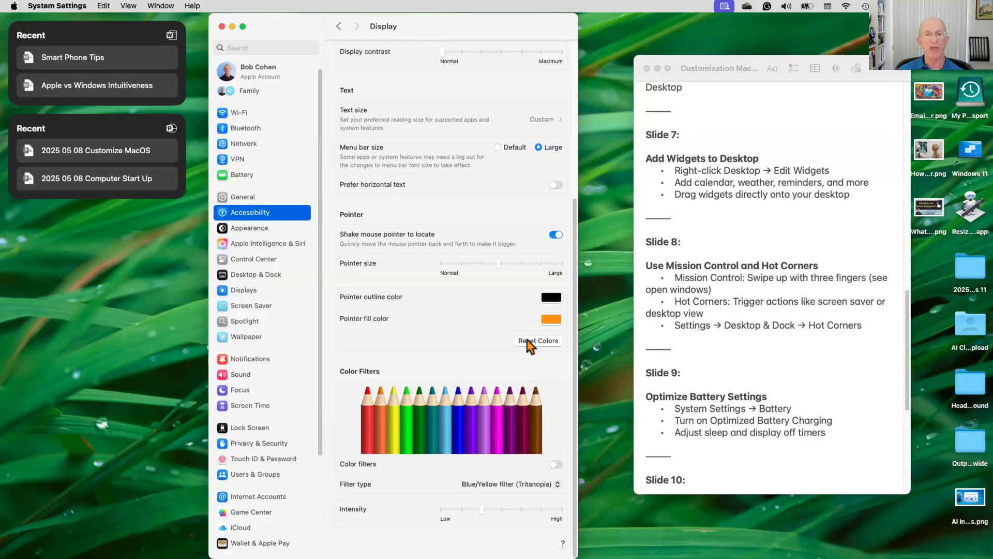
Leave the Accessibility display options and show the General settings
scroll(498, 352, up, 5)
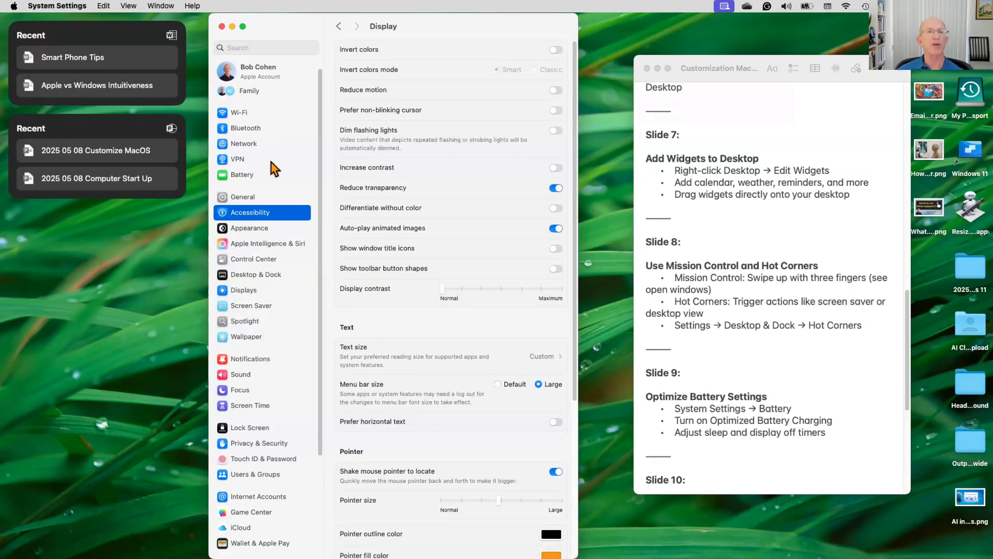
scroll(265, 197, down, 1)
click(265, 194)
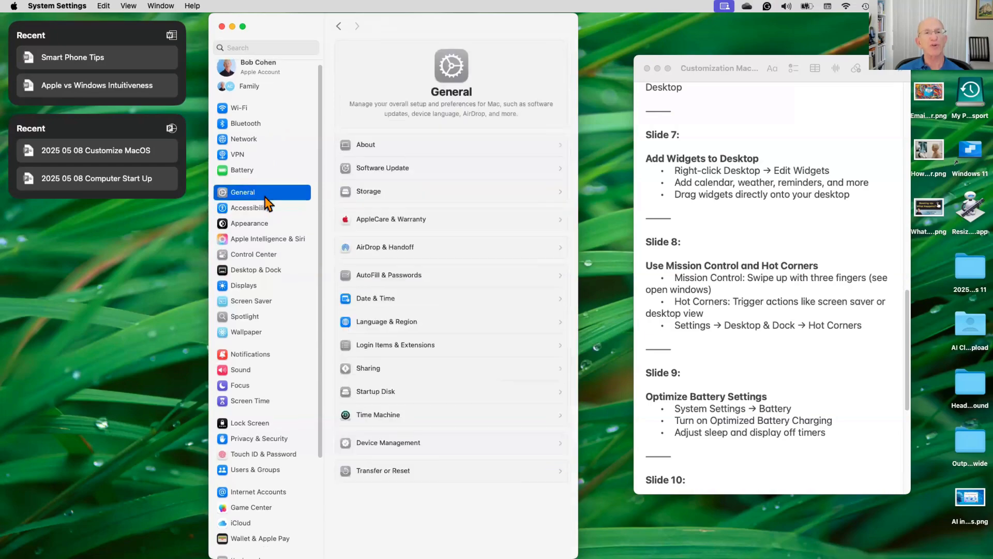